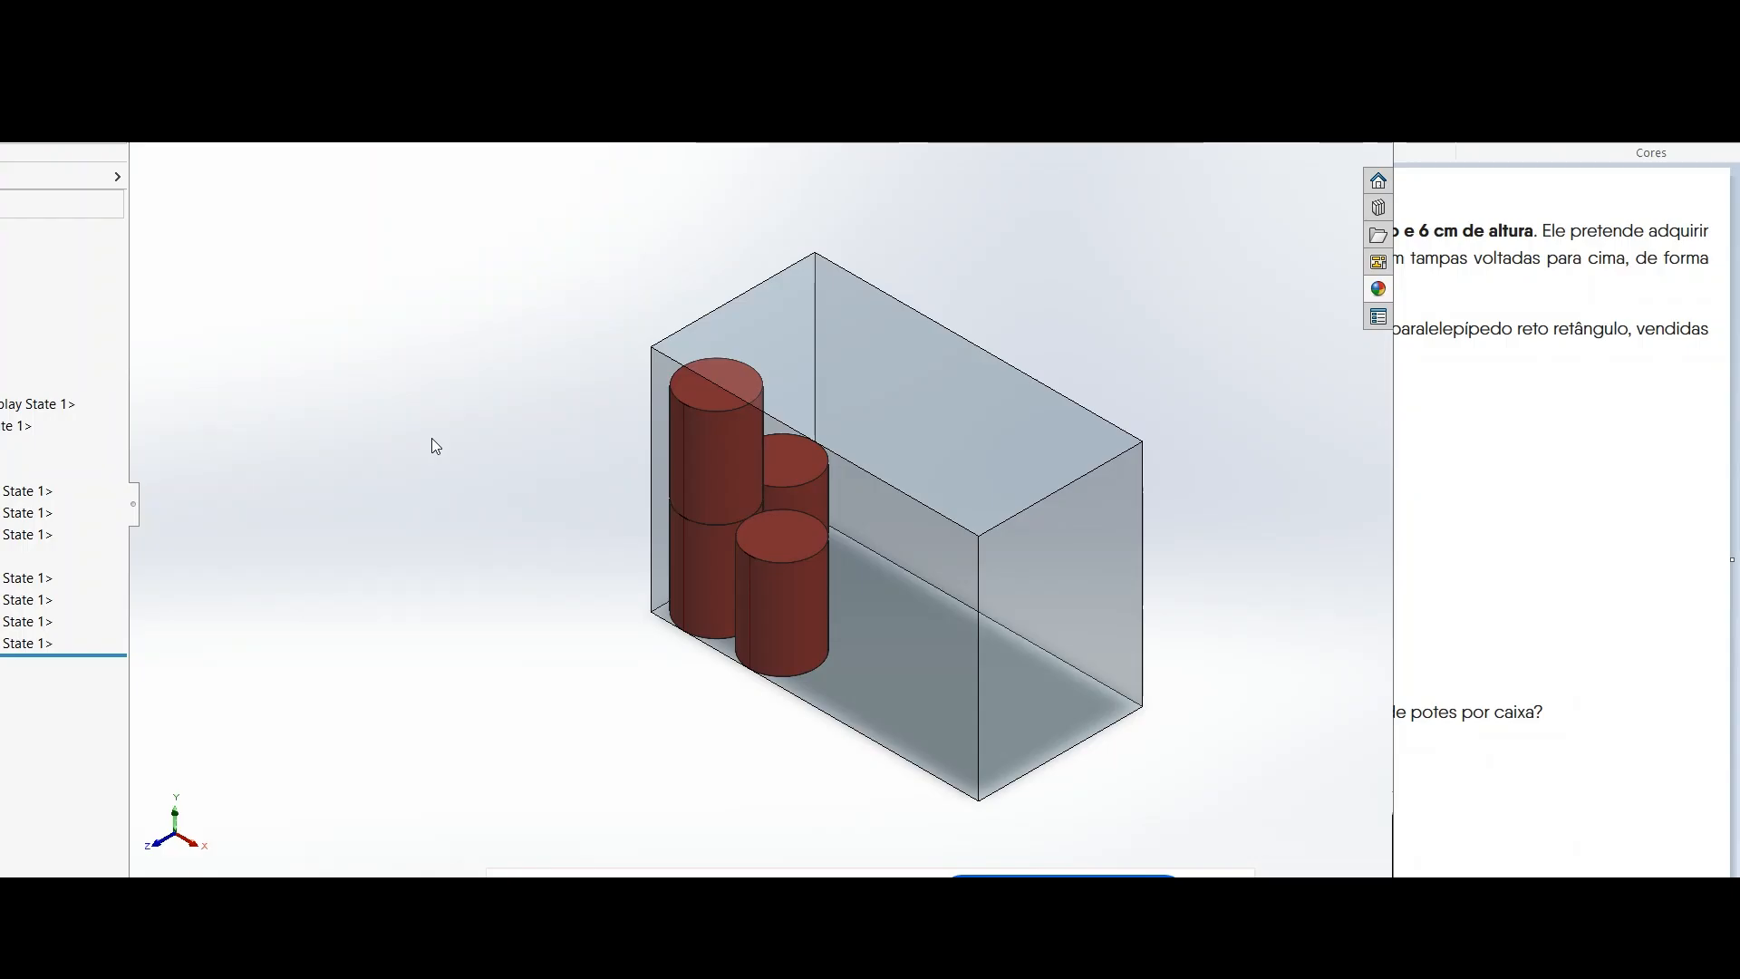
# Open the upper stacked cylinder as its own part and compare its diameter and height dimensions with the exercise statement.
pyautogui.click(736, 464)
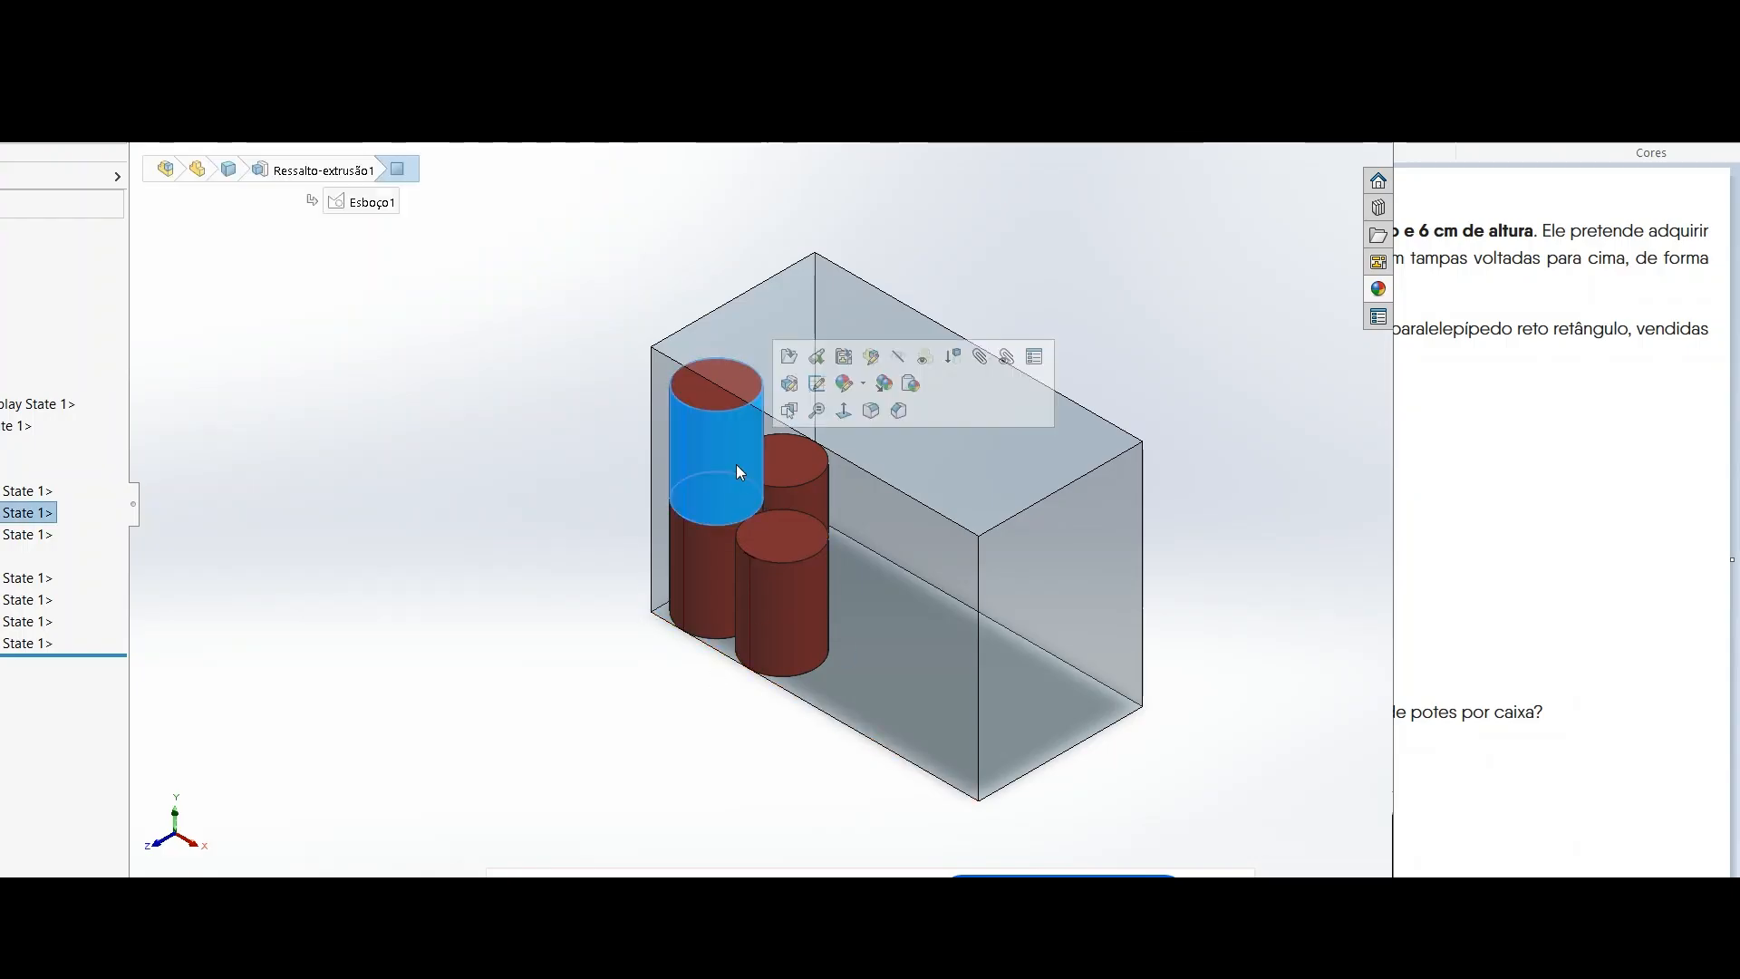
pyautogui.click(784, 357)
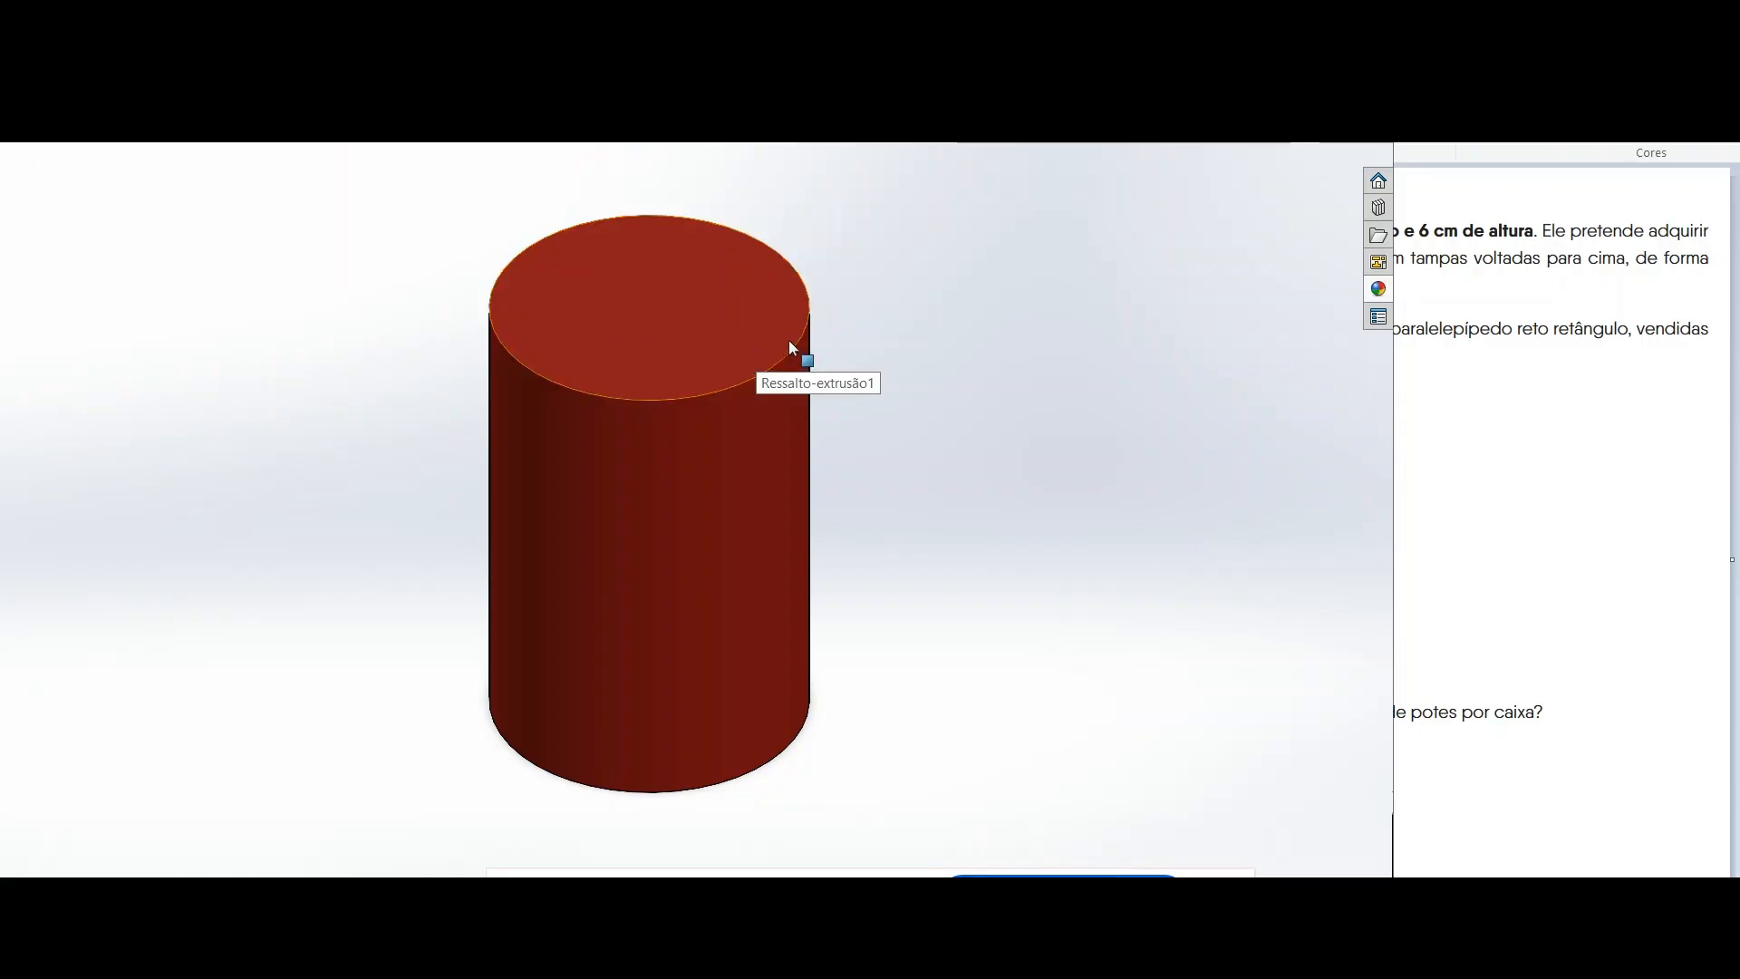
pyautogui.click(689, 399)
pyautogui.click(637, 324)
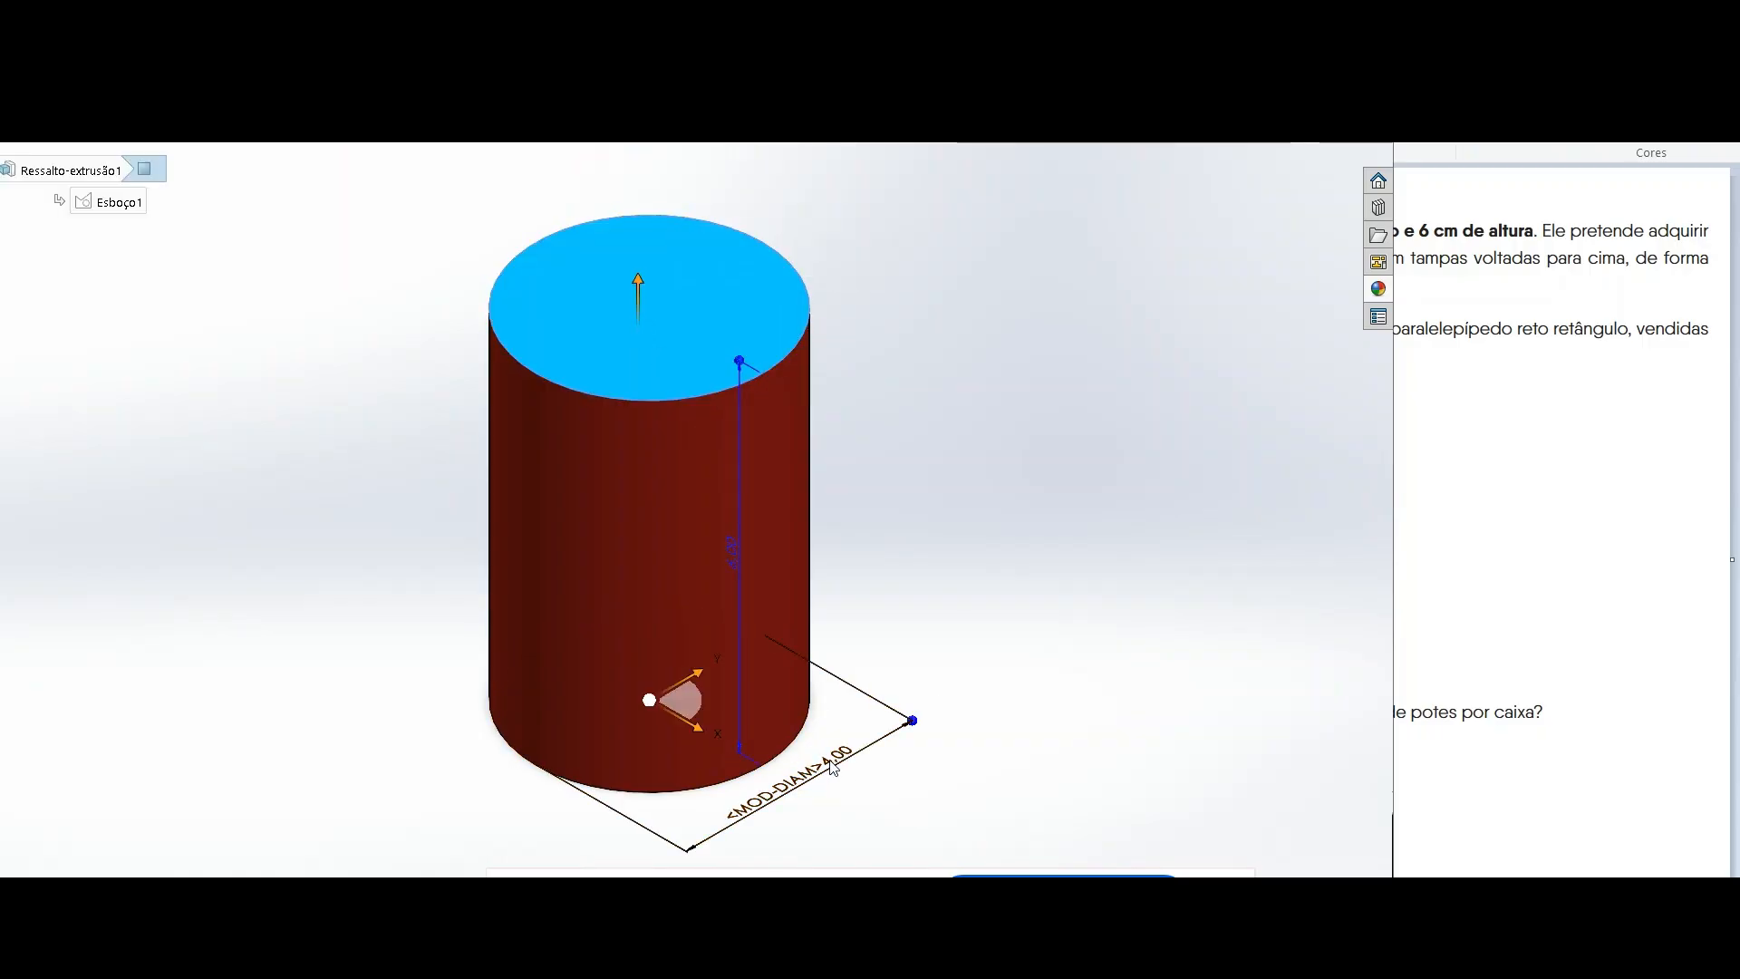
pyautogui.scroll(-5, 736, 554)
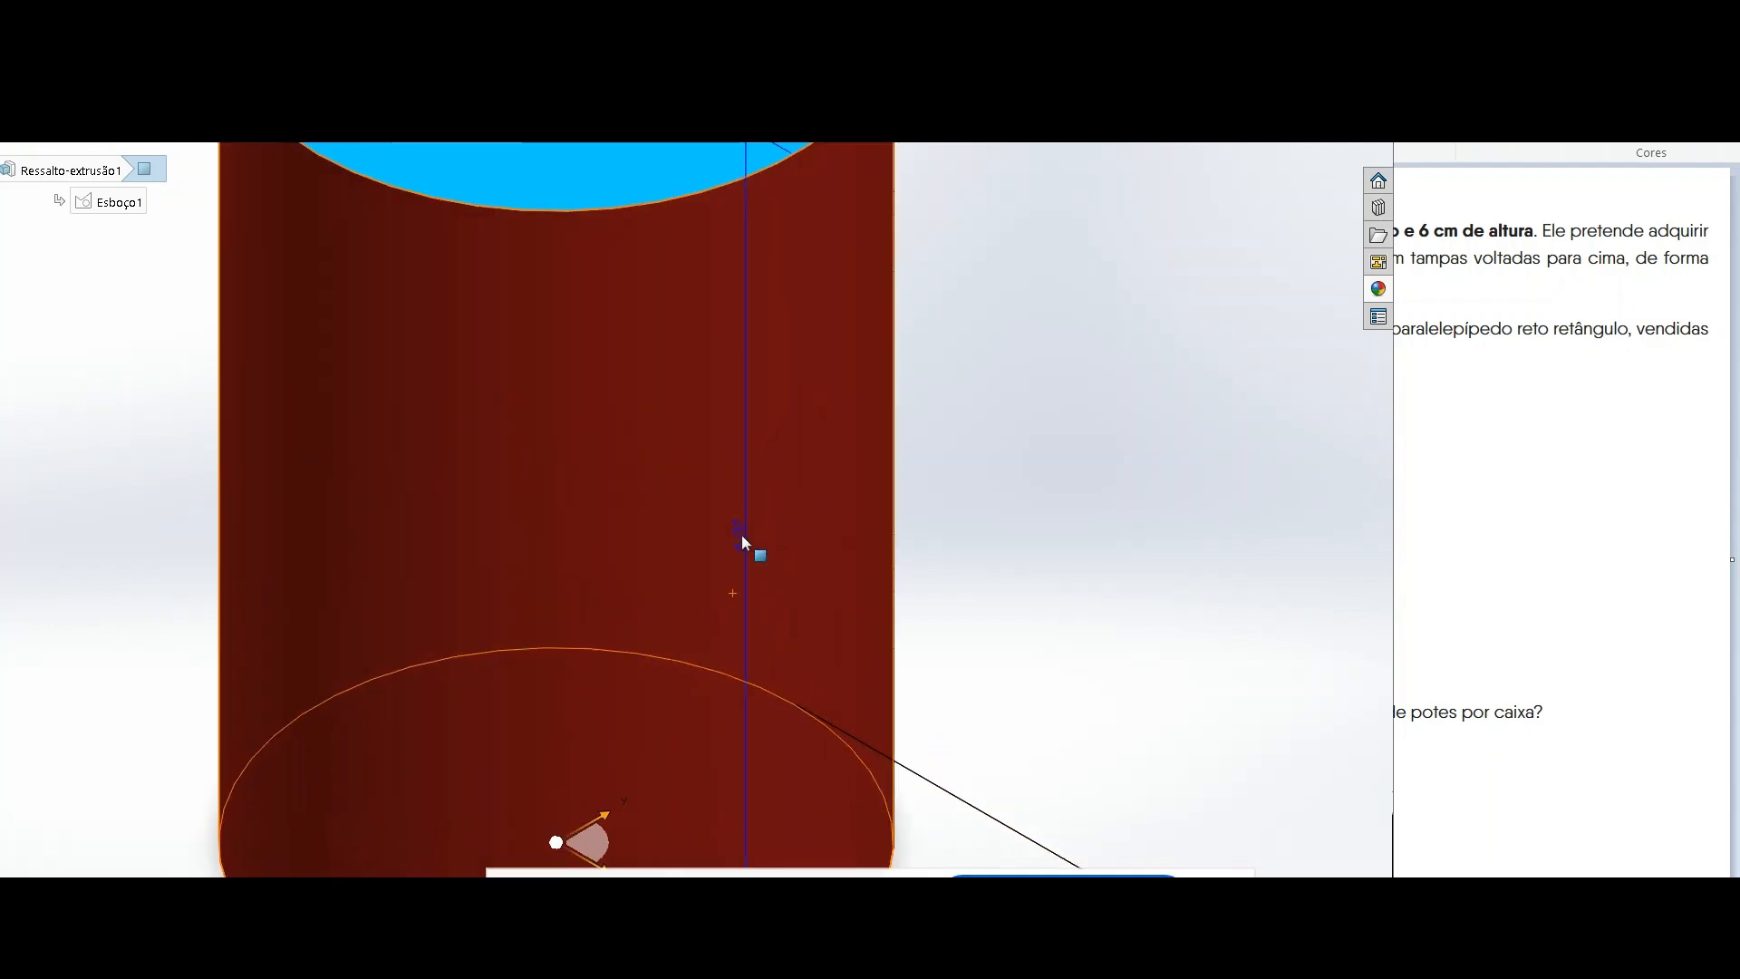
pyautogui.scroll(3, 740, 544)
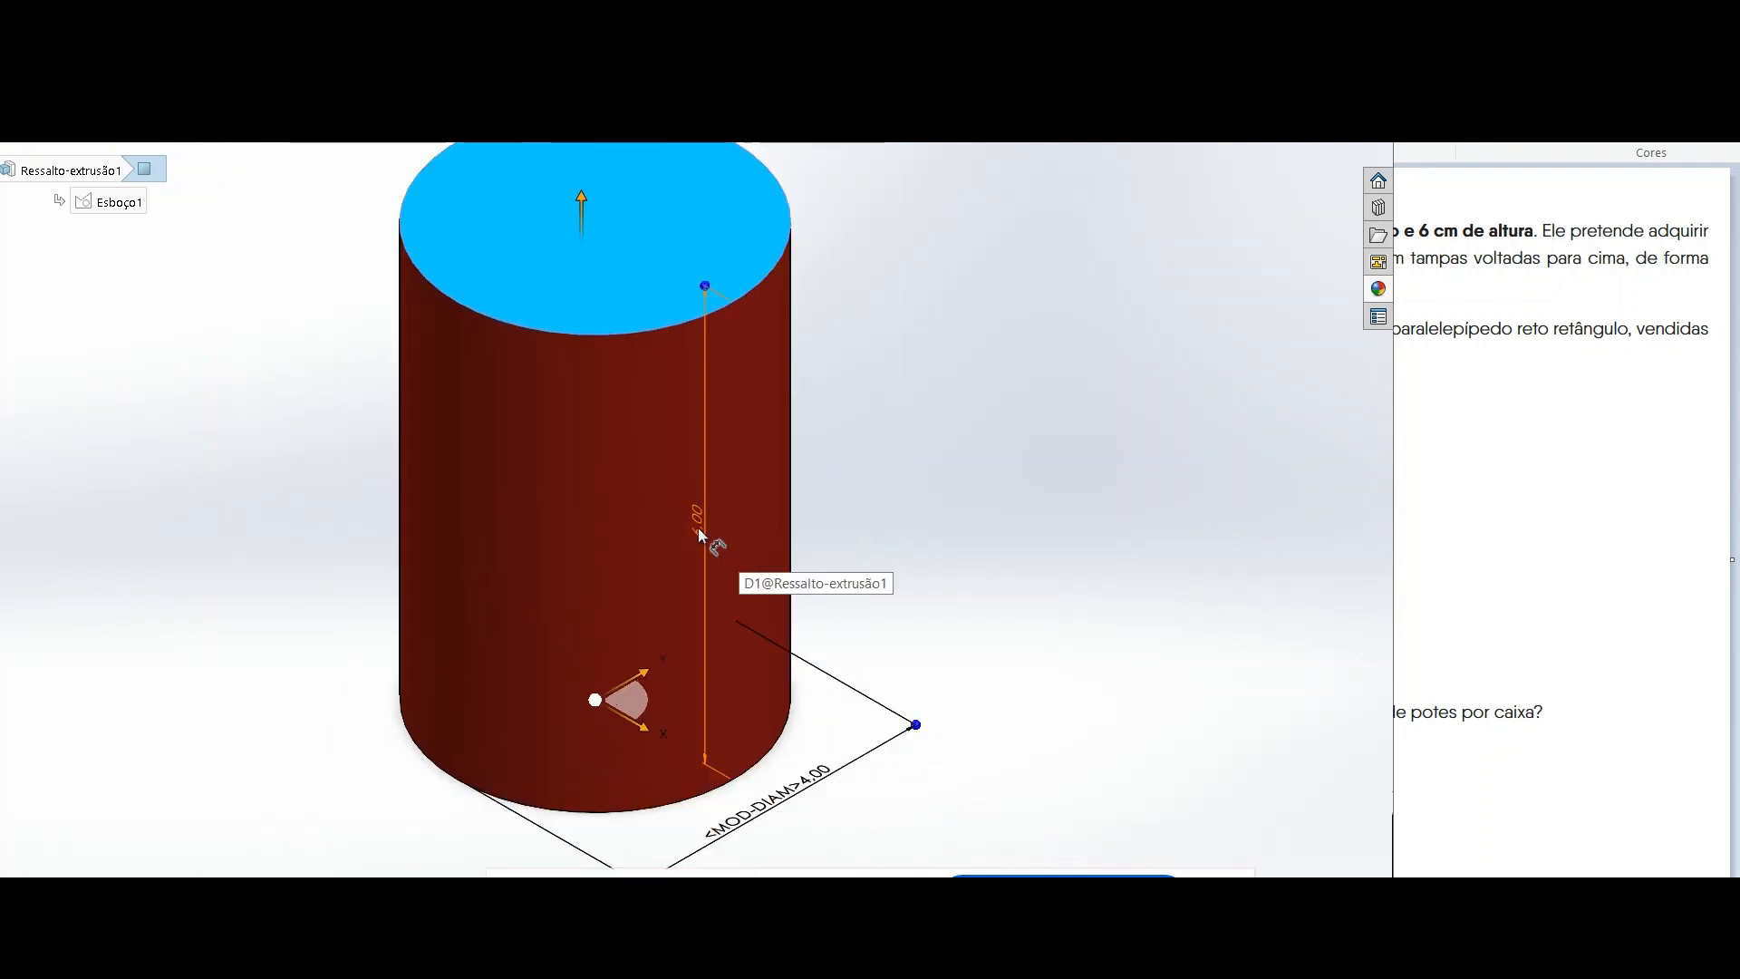
pyautogui.click(698, 527)
pyautogui.click(1585, 495)
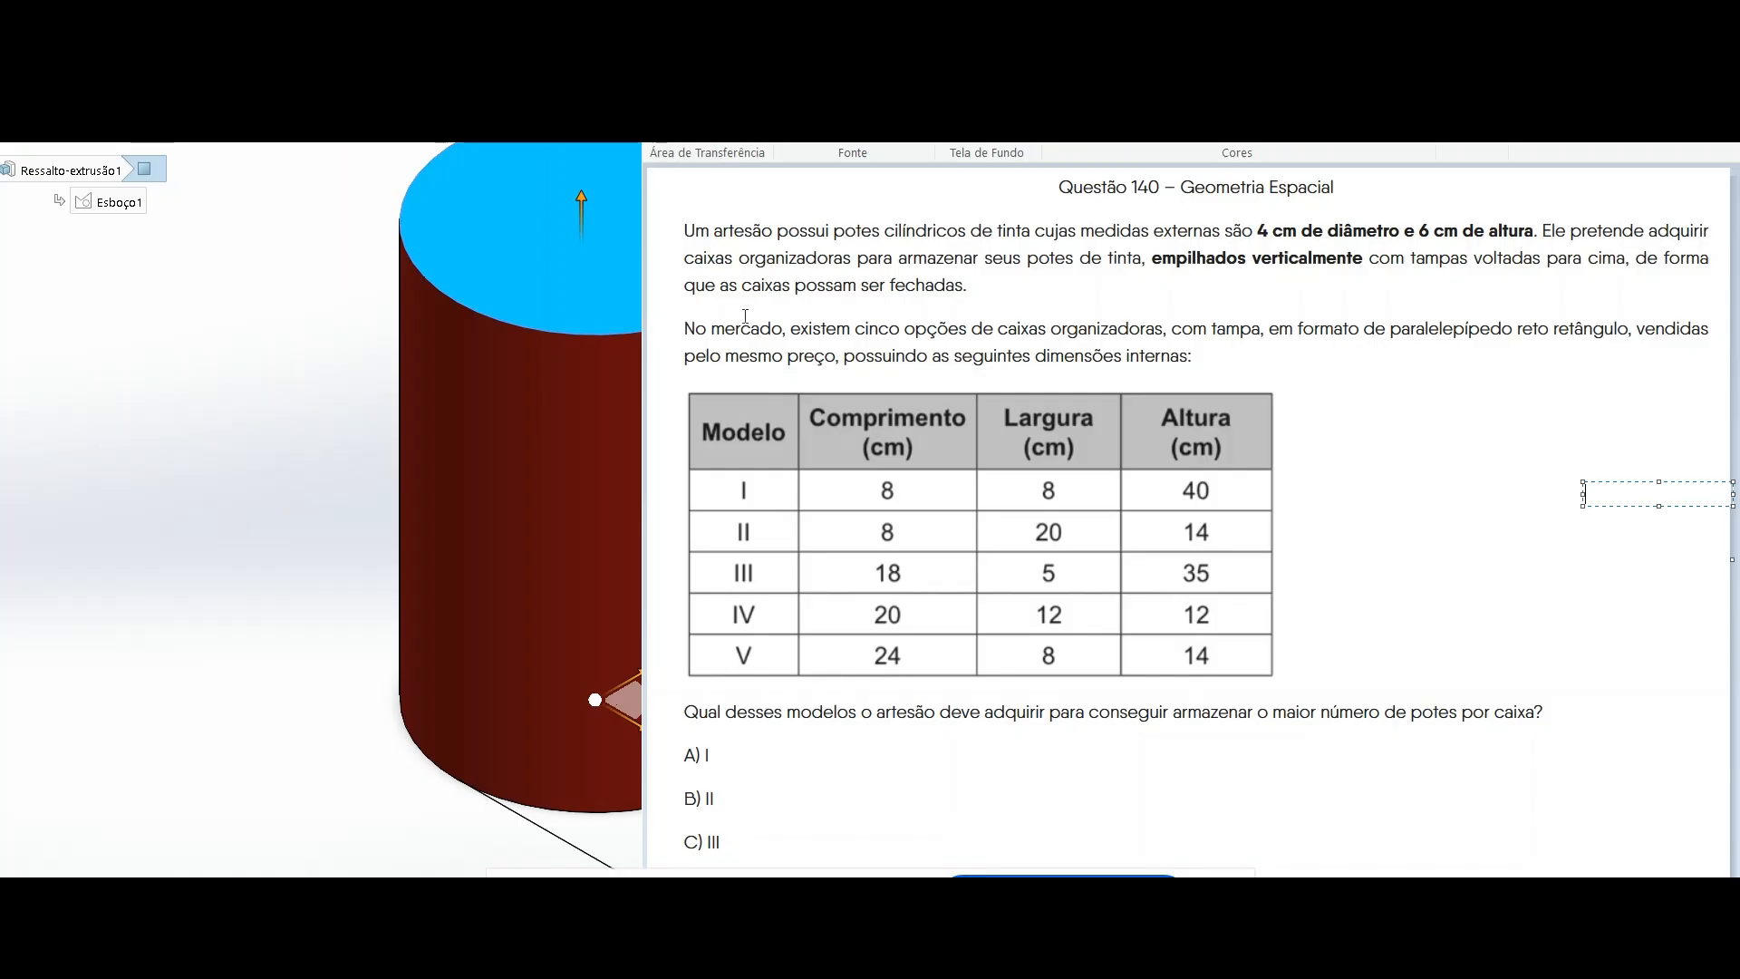
# Switch to the Paralelepípedo part, display the box's dimensions, and compare them with the table of box models in the exercise.
pyautogui.click(190, 449)
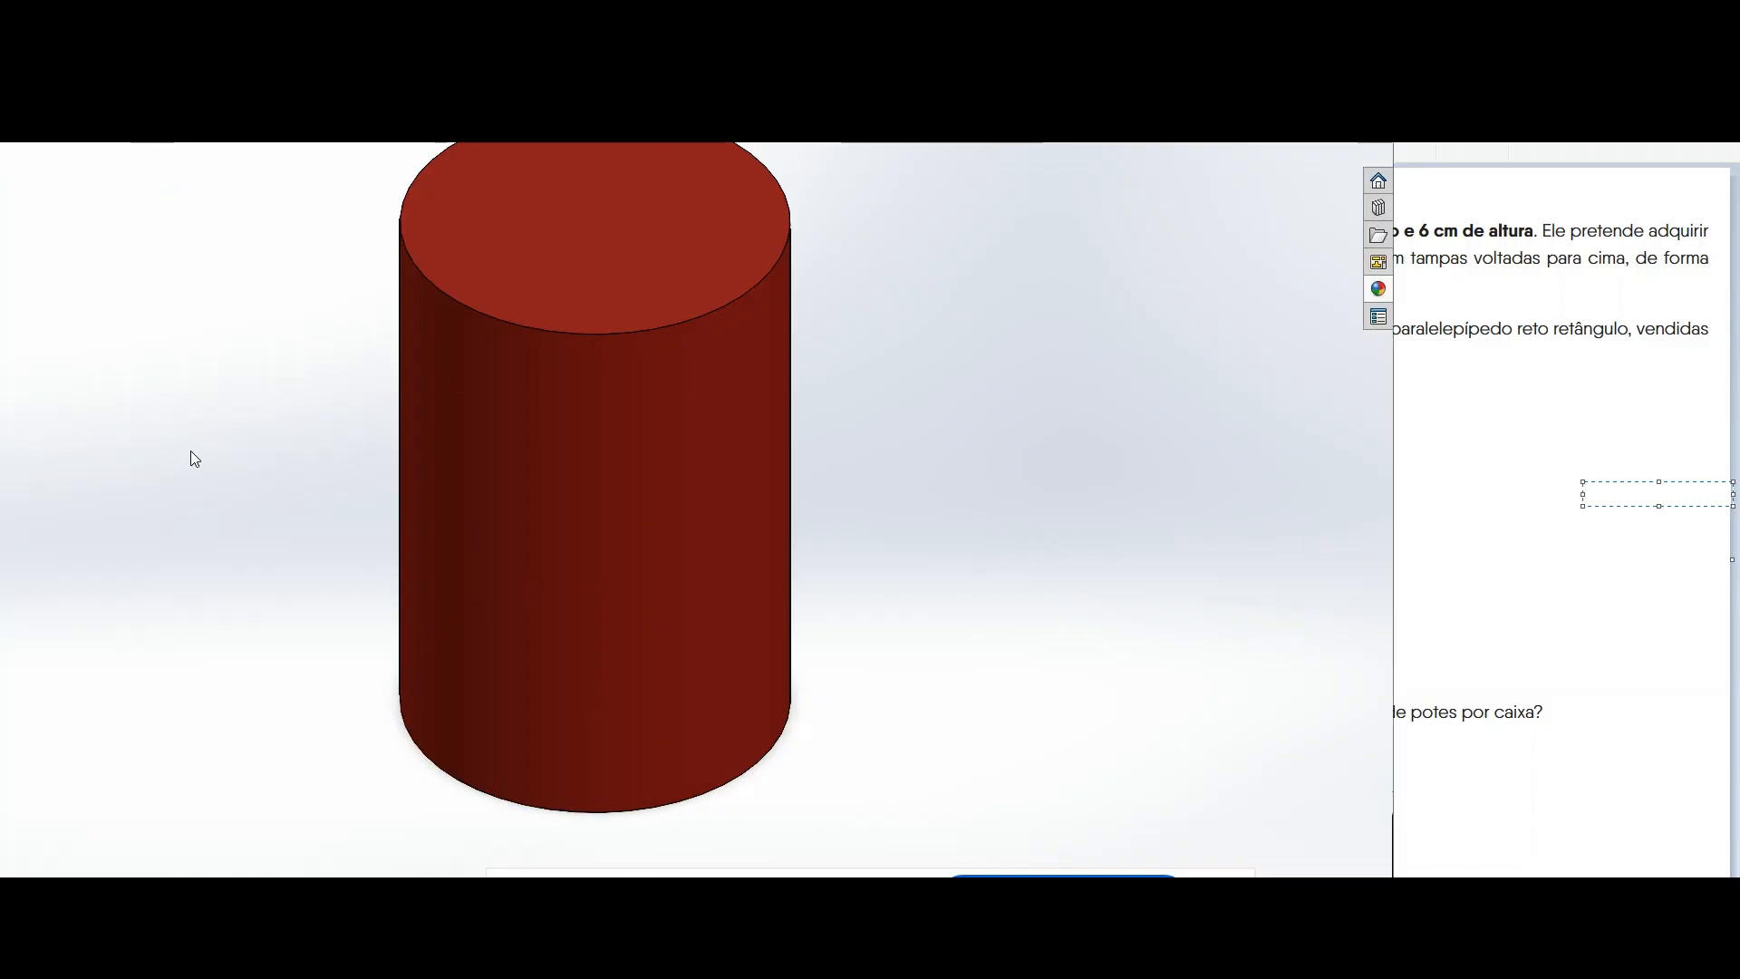
pyautogui.hotkey('ctrl', 'Tab')
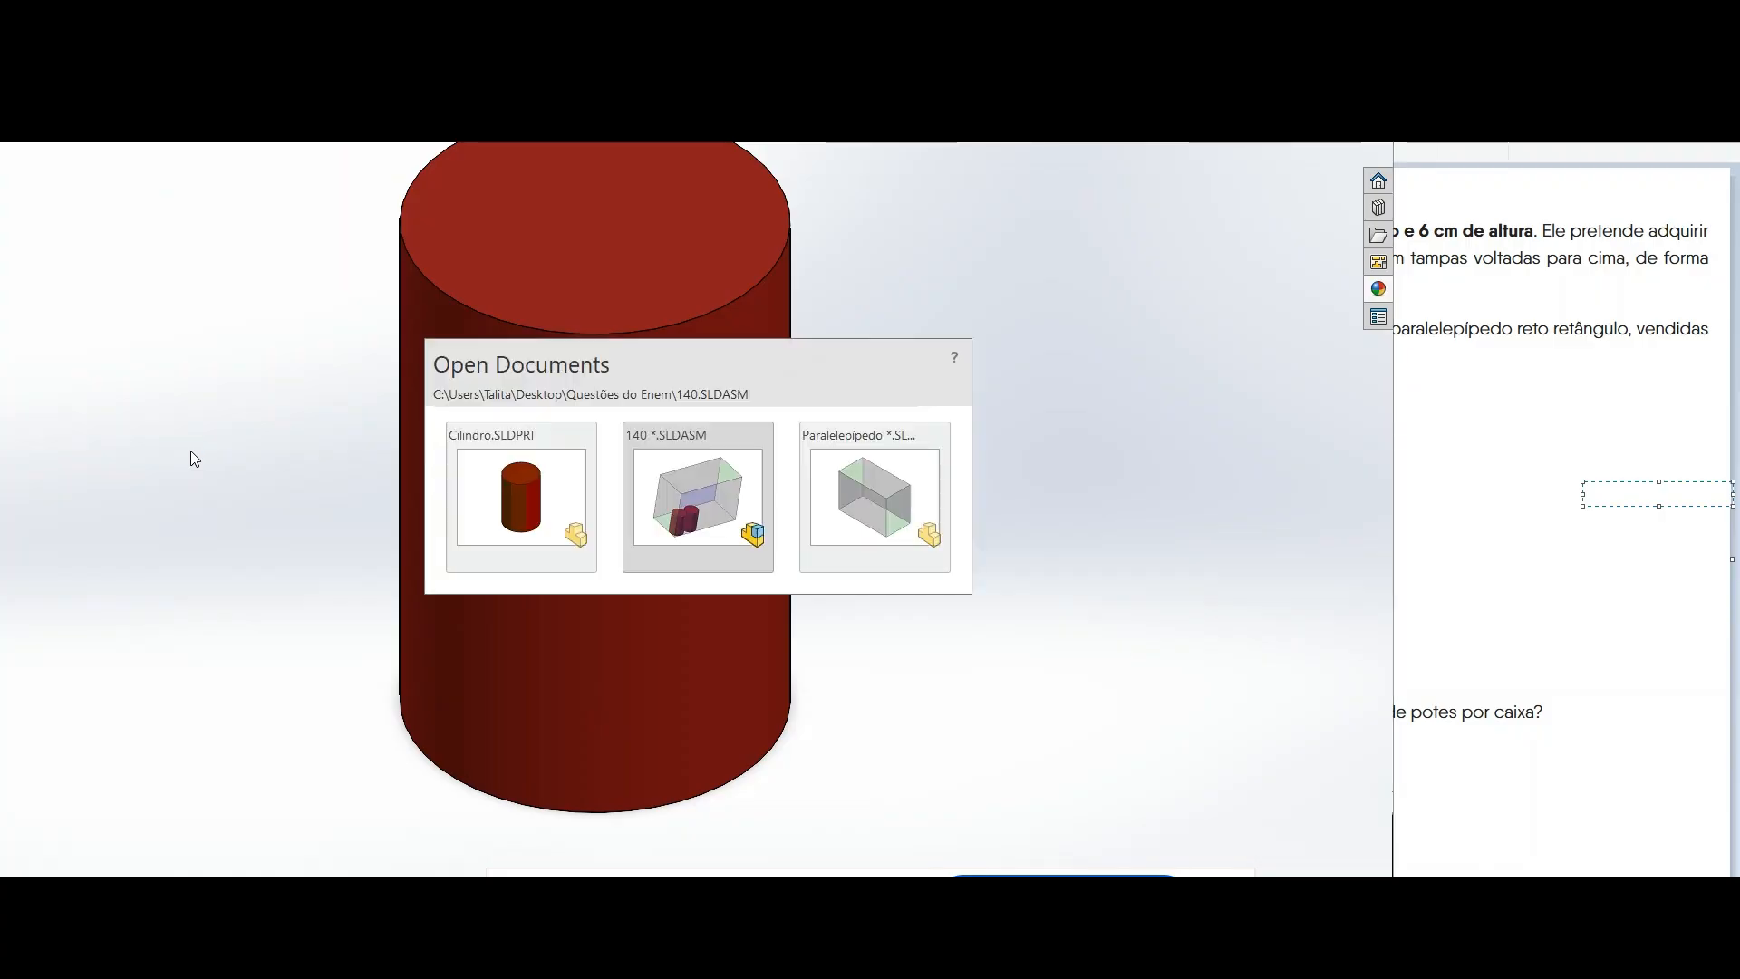
pyautogui.hotkey('ctrl', 'Tab')
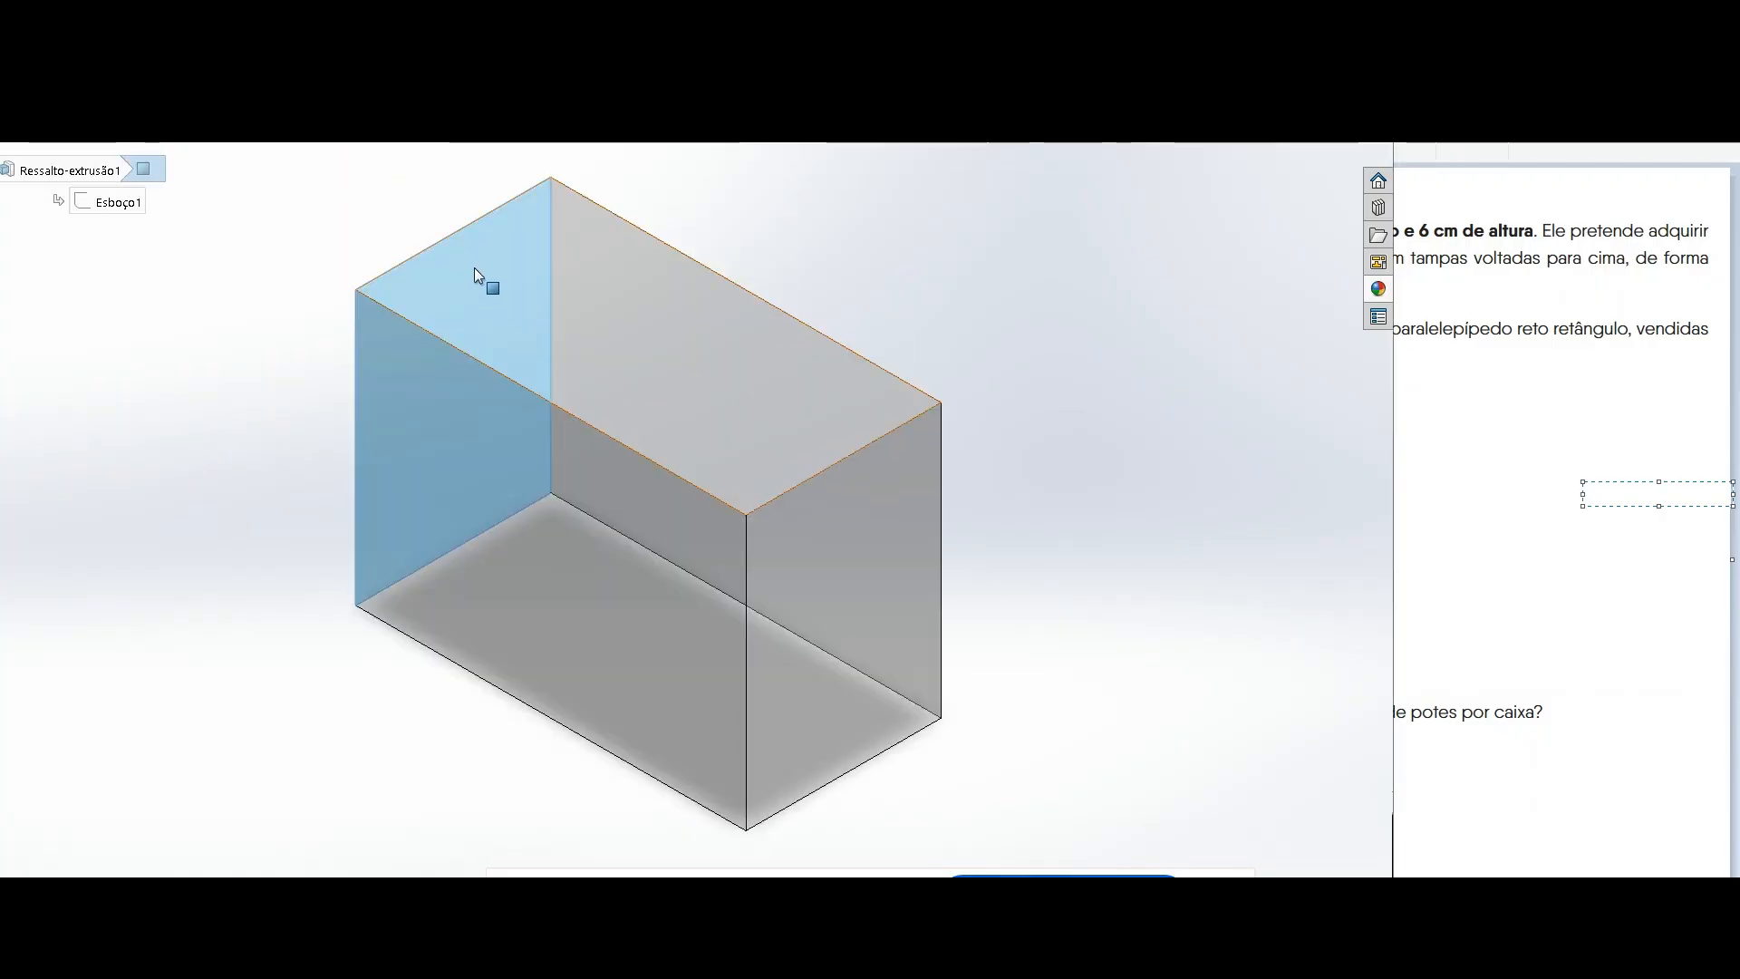
pyautogui.click(519, 286)
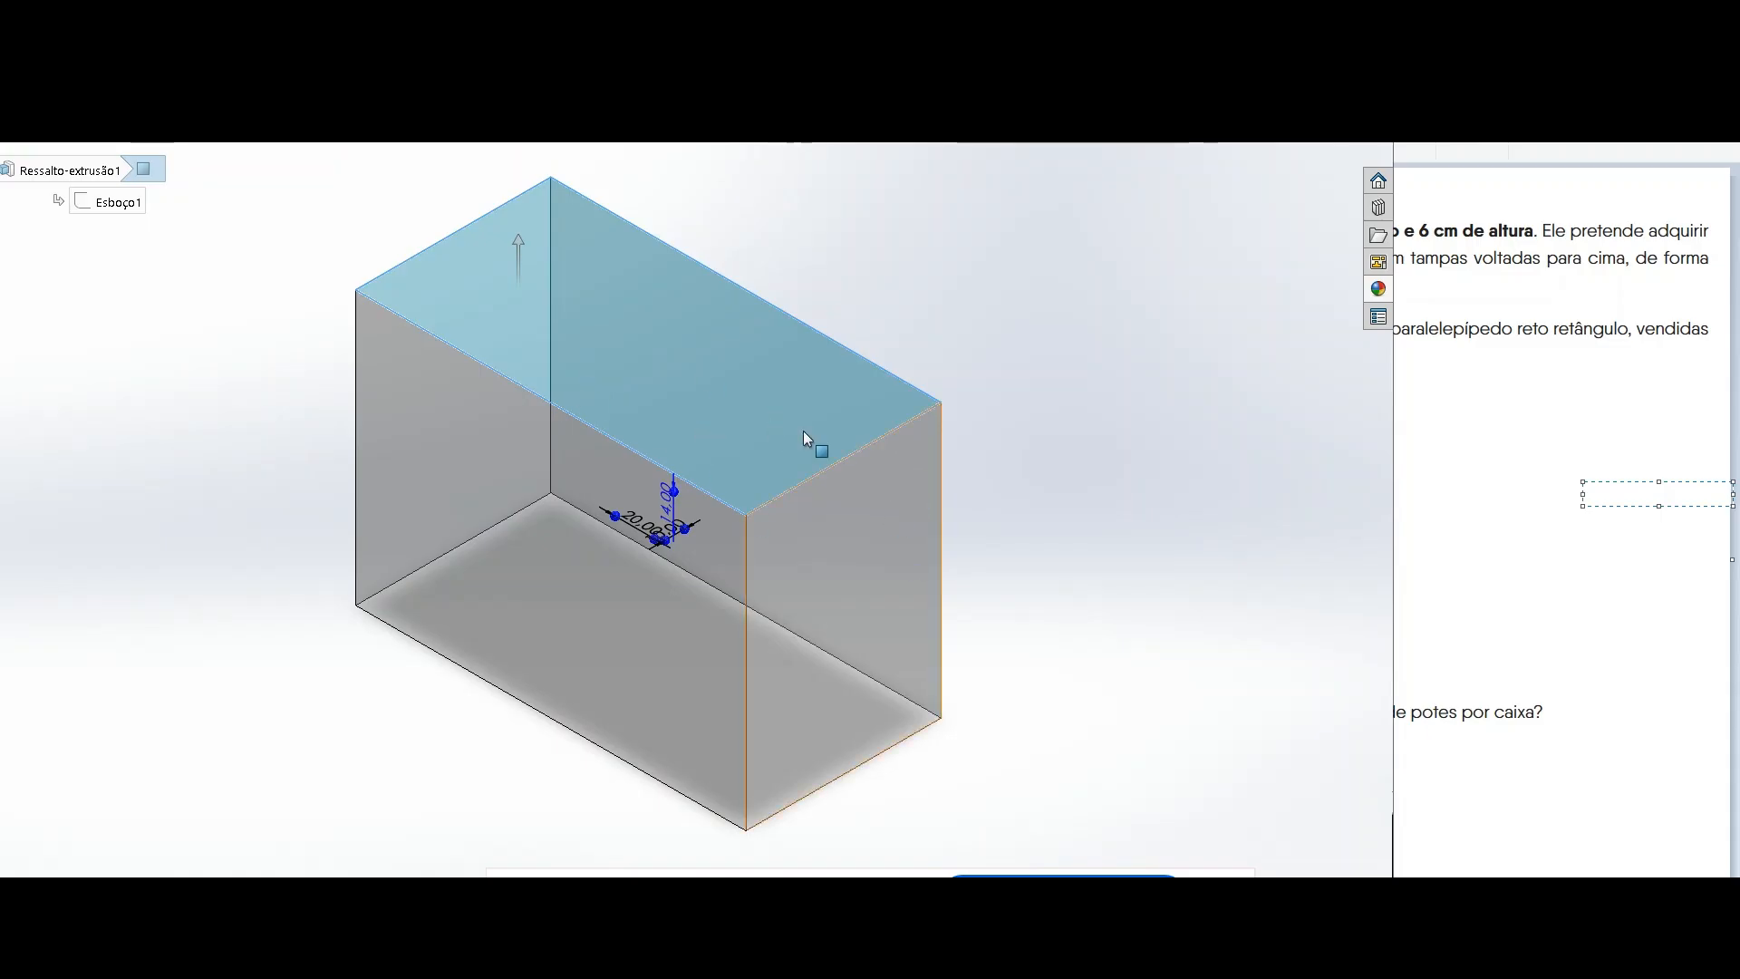
pyautogui.click(1477, 450)
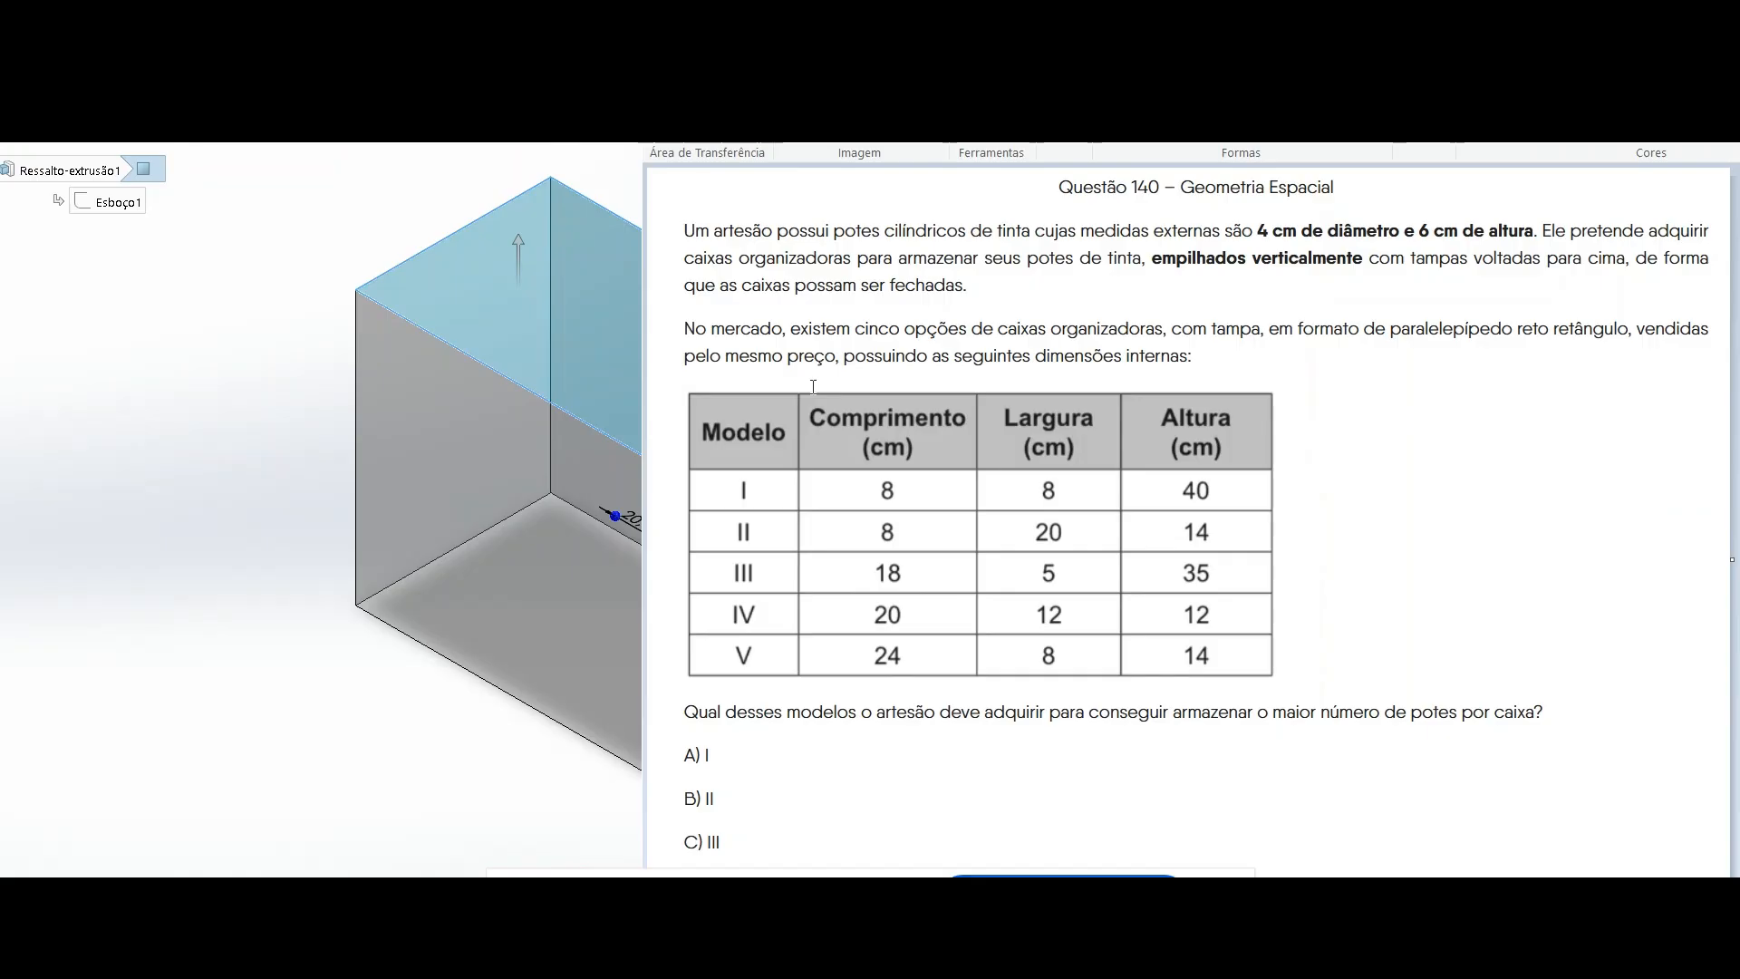
# Inspect the box's long bottom edge and nearest vertical edge, and reread the question about storing the most pots per box.
pyautogui.click(91, 388)
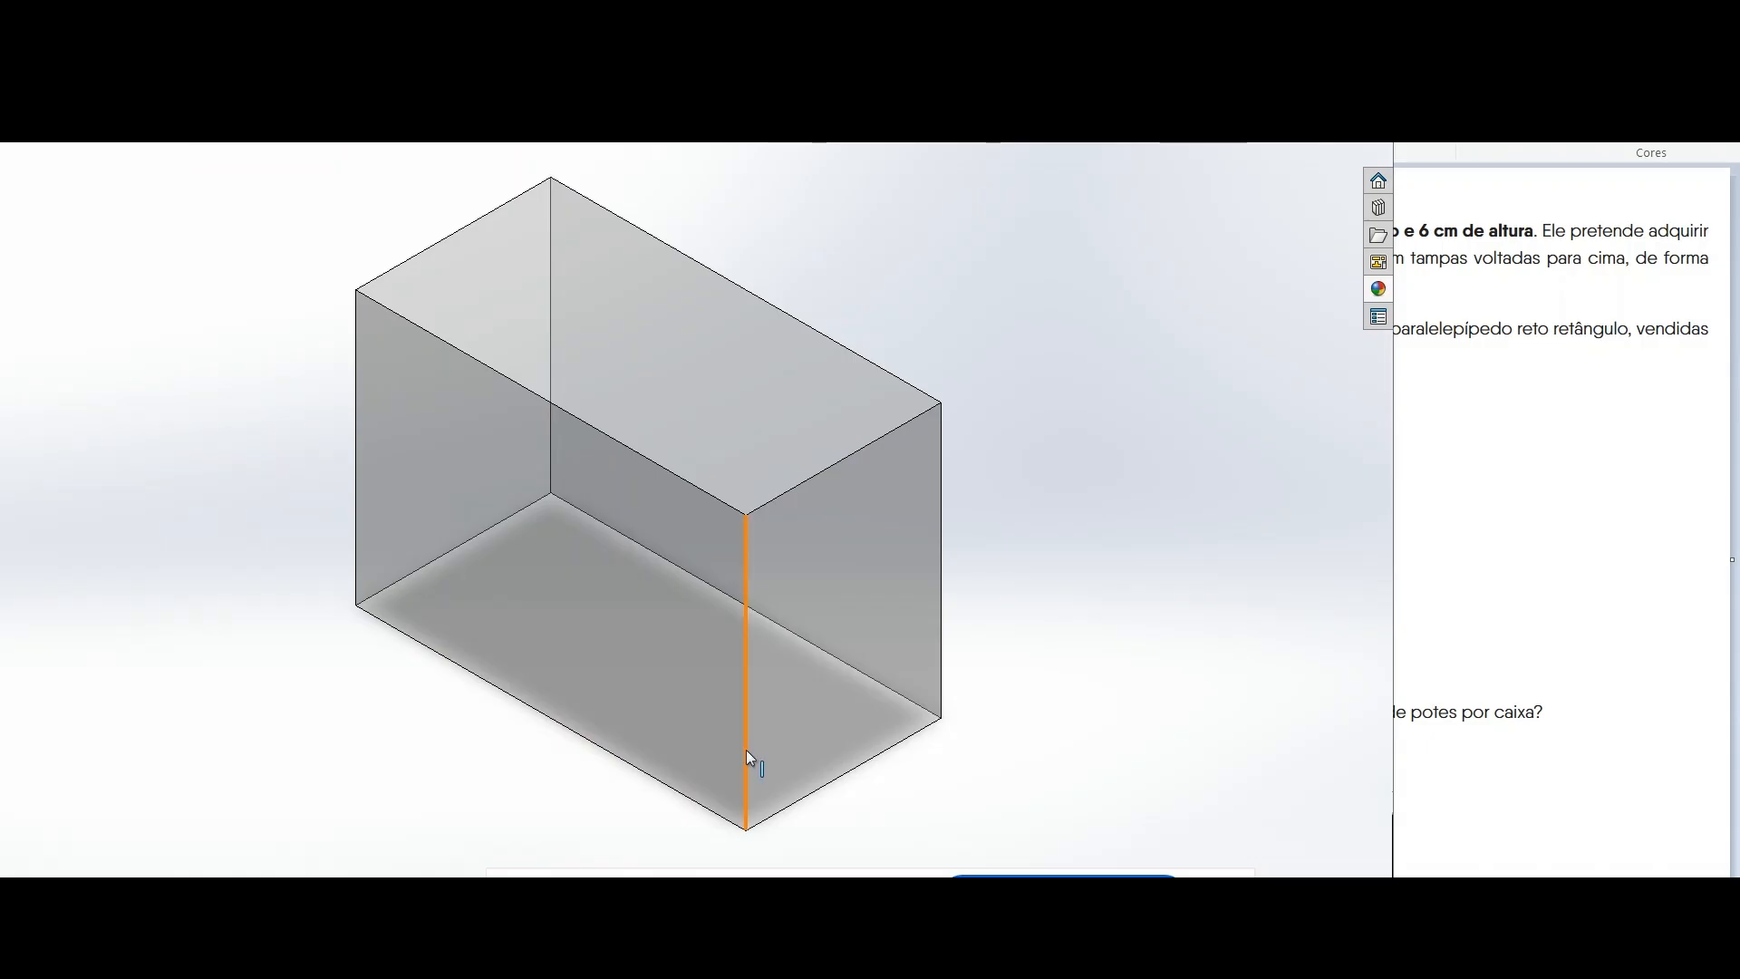
pyautogui.click(654, 787)
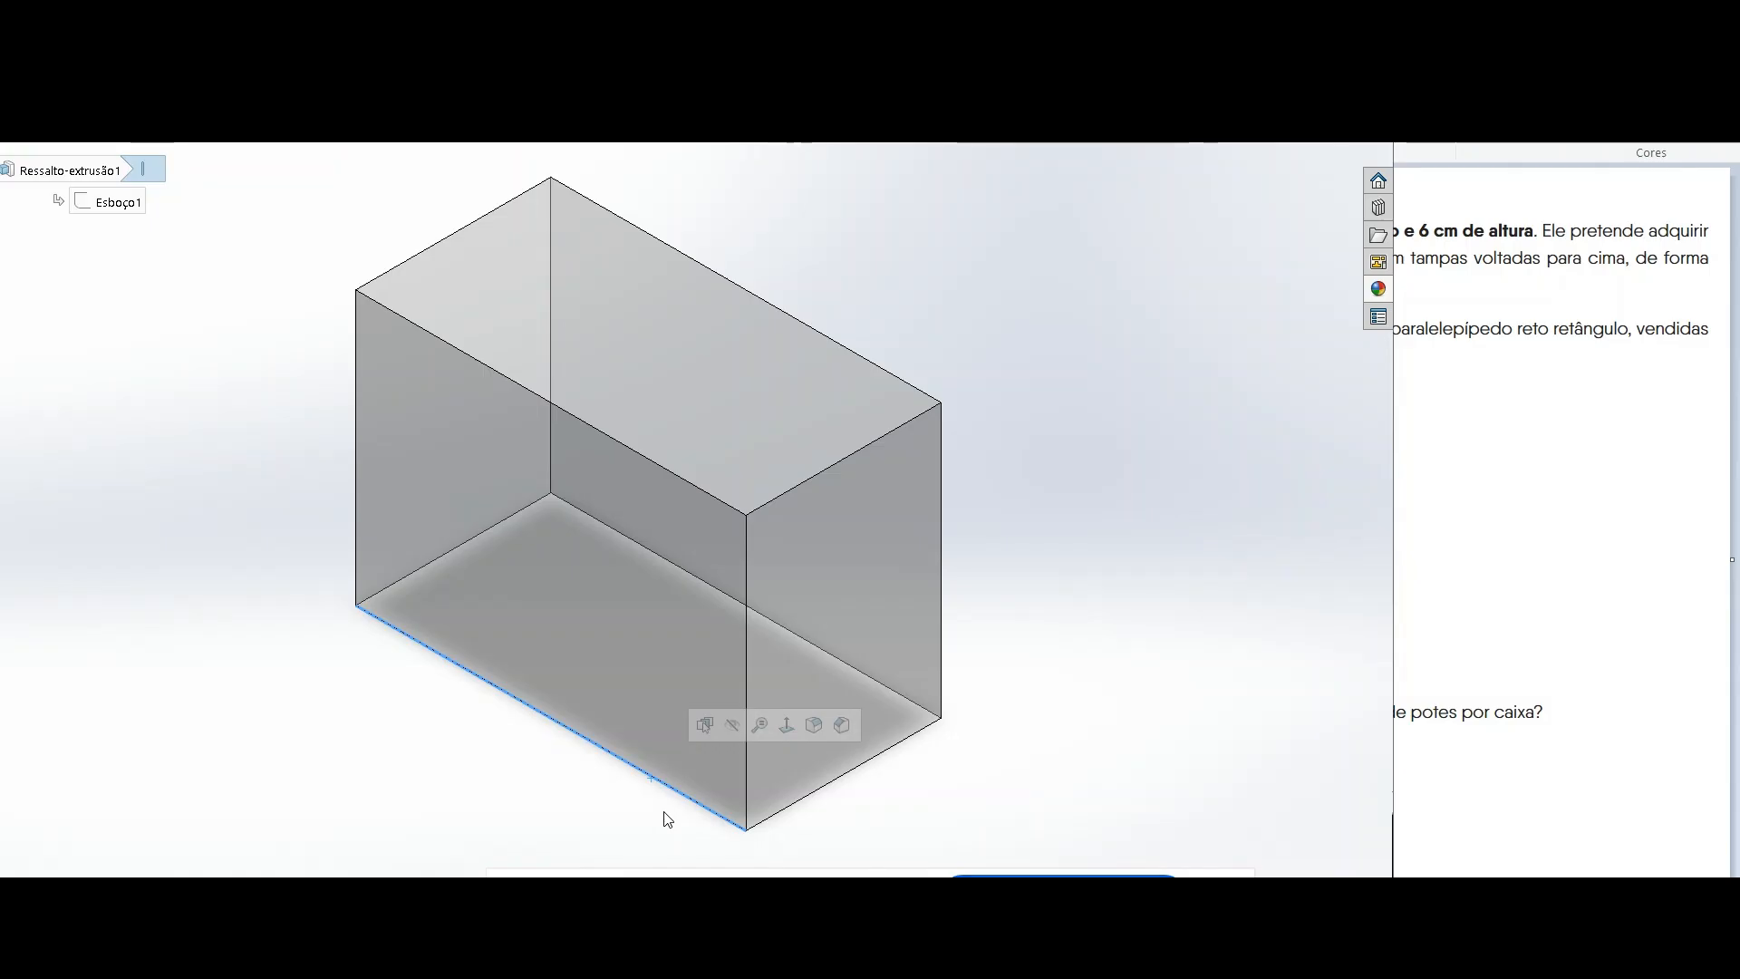
pyautogui.click(580, 738)
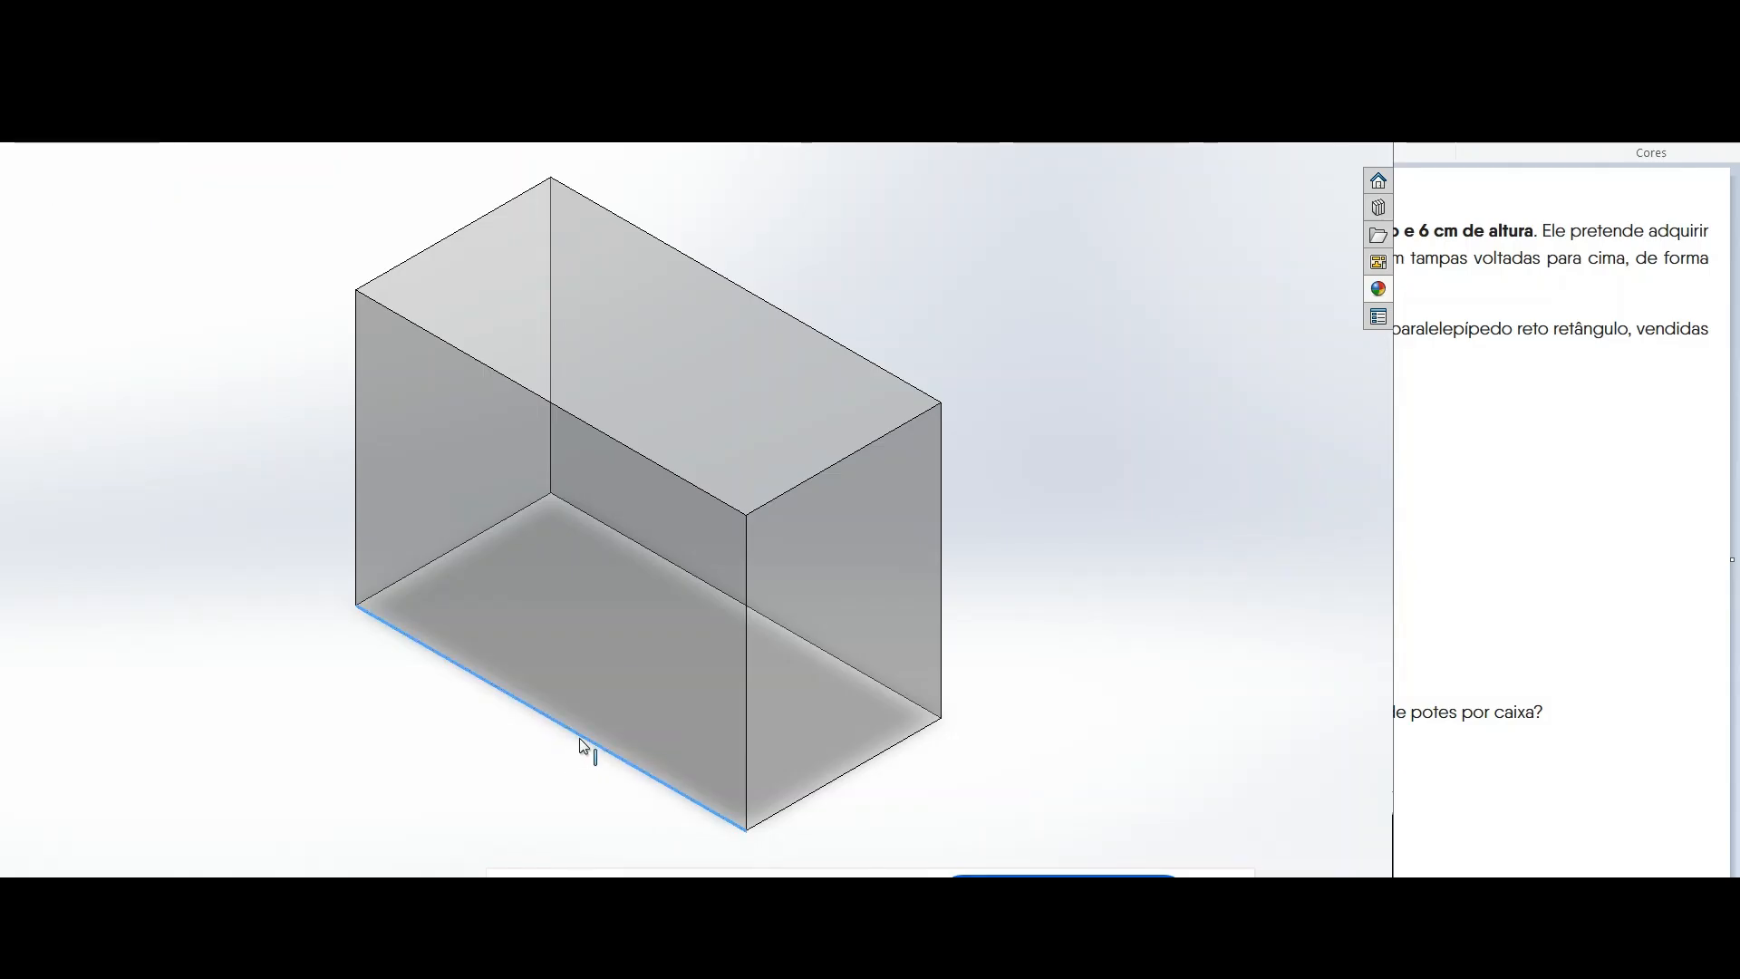
pyautogui.click(781, 810)
pyautogui.click(747, 759)
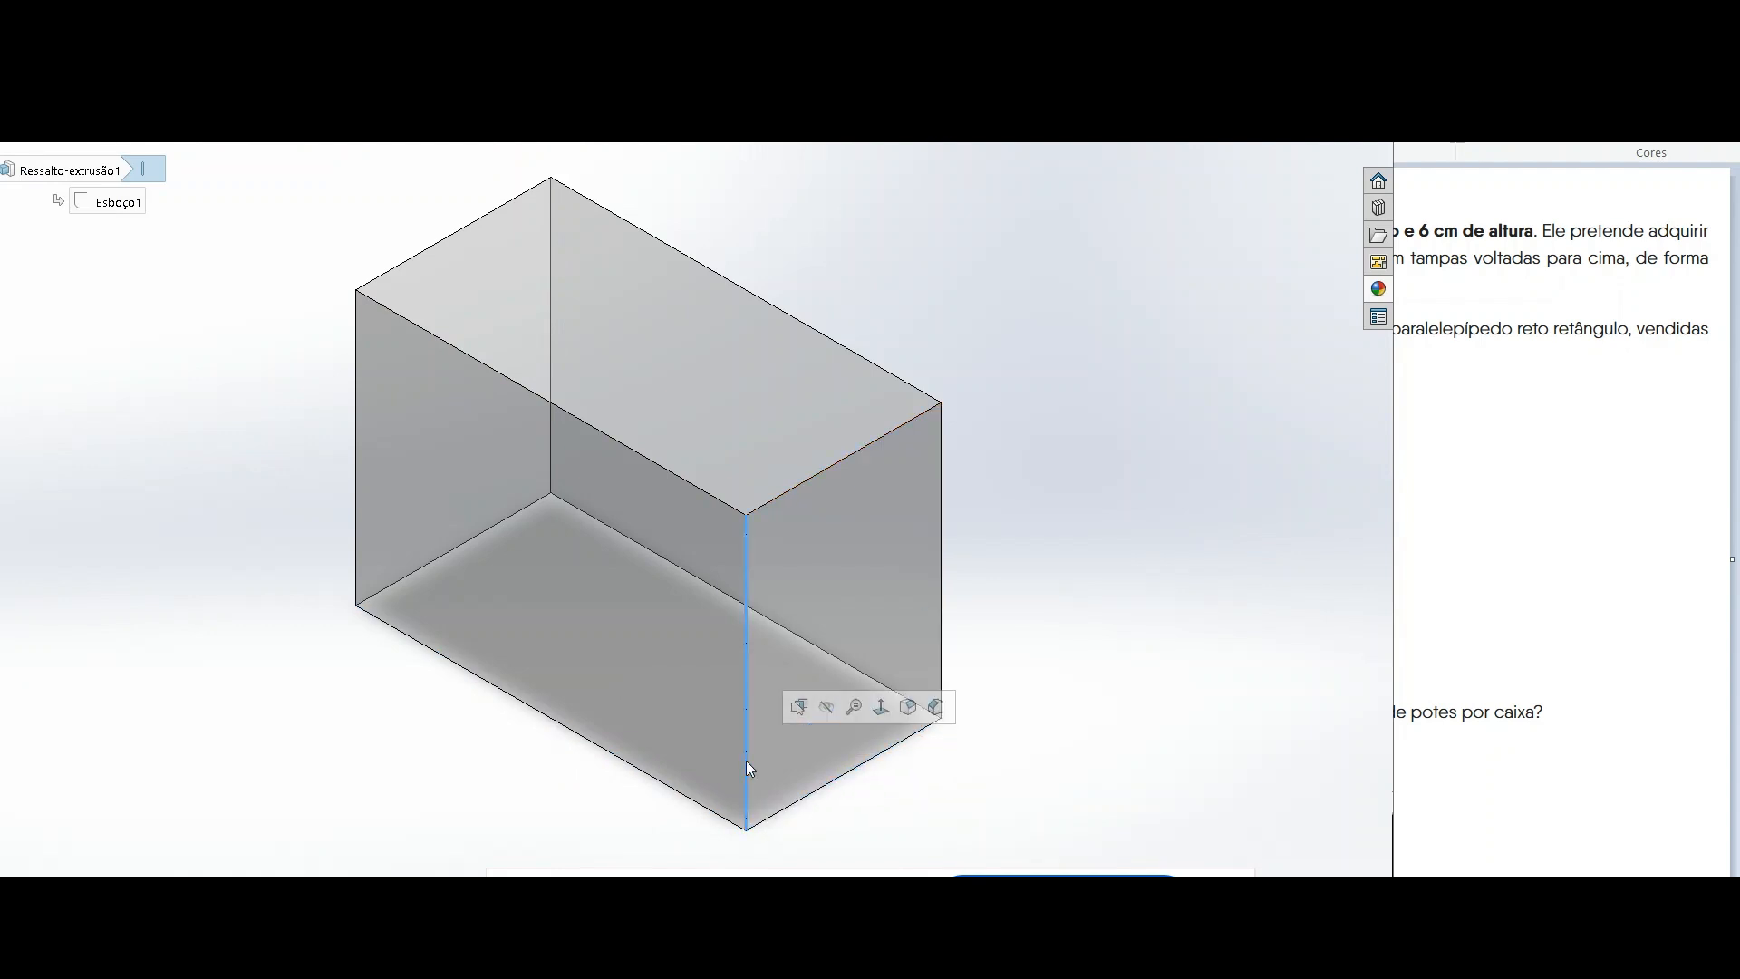
pyautogui.click(1474, 481)
pyautogui.click(1473, 481)
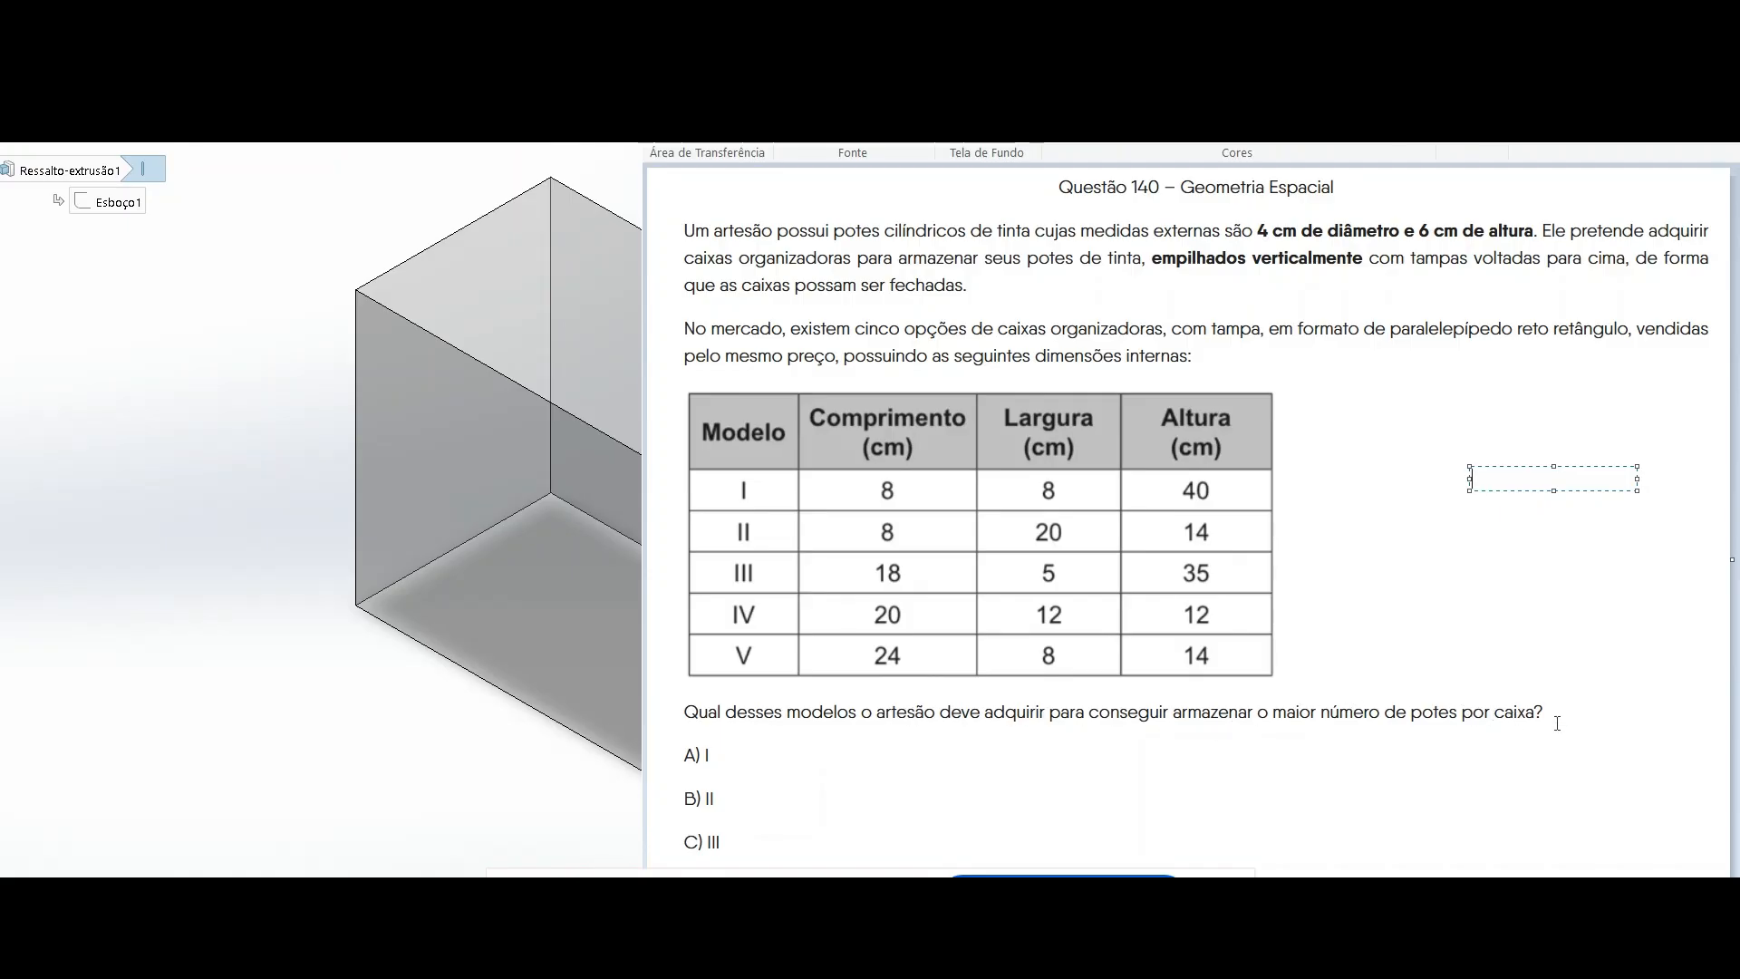
# Return to the 140 assembly and examine the cylinders stacked in the box corner from several angles.
pyautogui.click(296, 466)
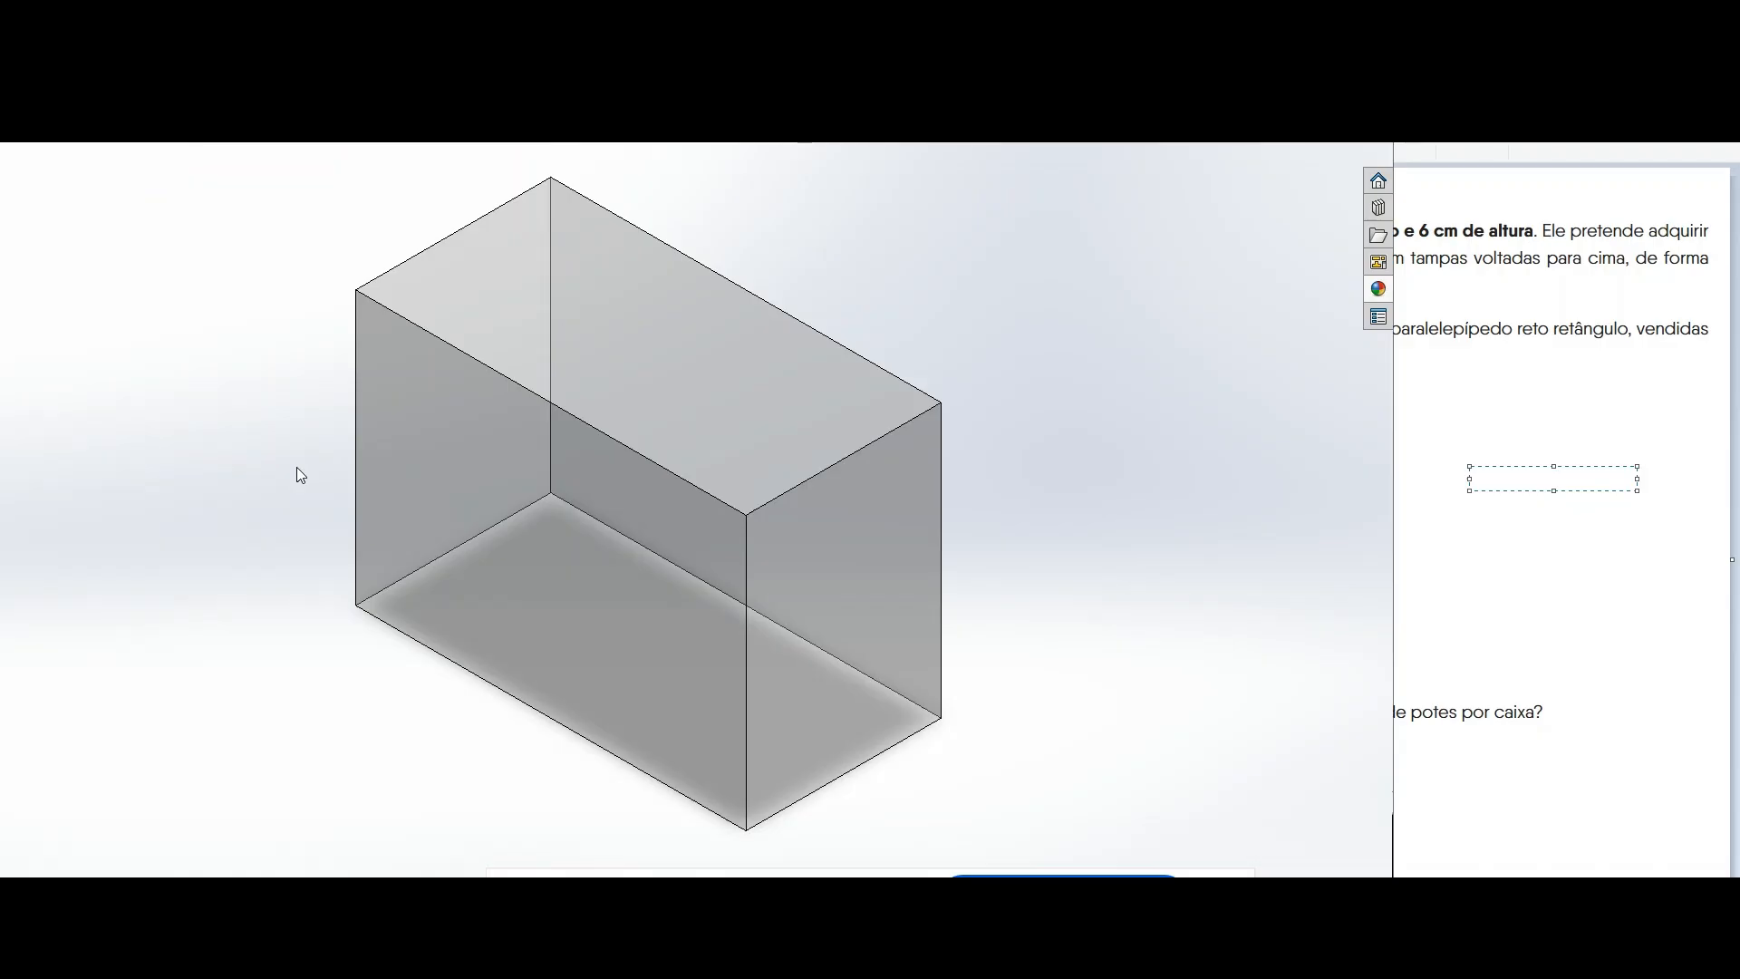
pyautogui.hotkey('ctrl', 'Tab')
pyautogui.hotkey('ctrl', 'Tab')
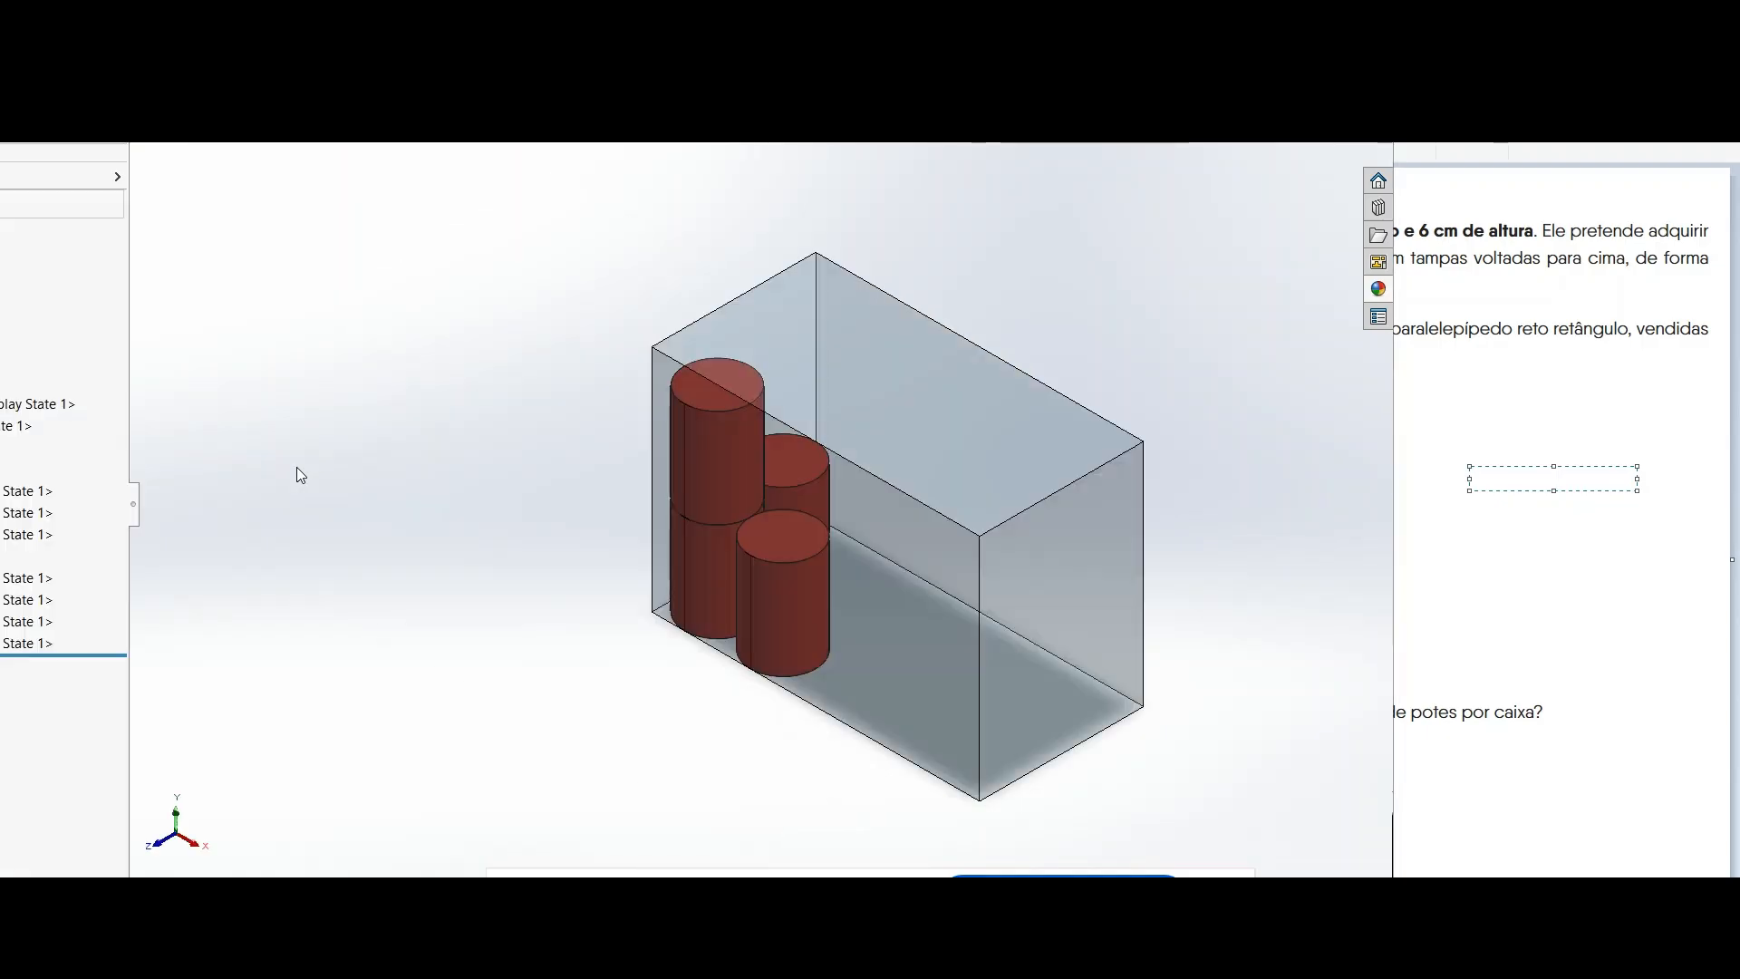
pyautogui.scroll(-6, 780, 548)
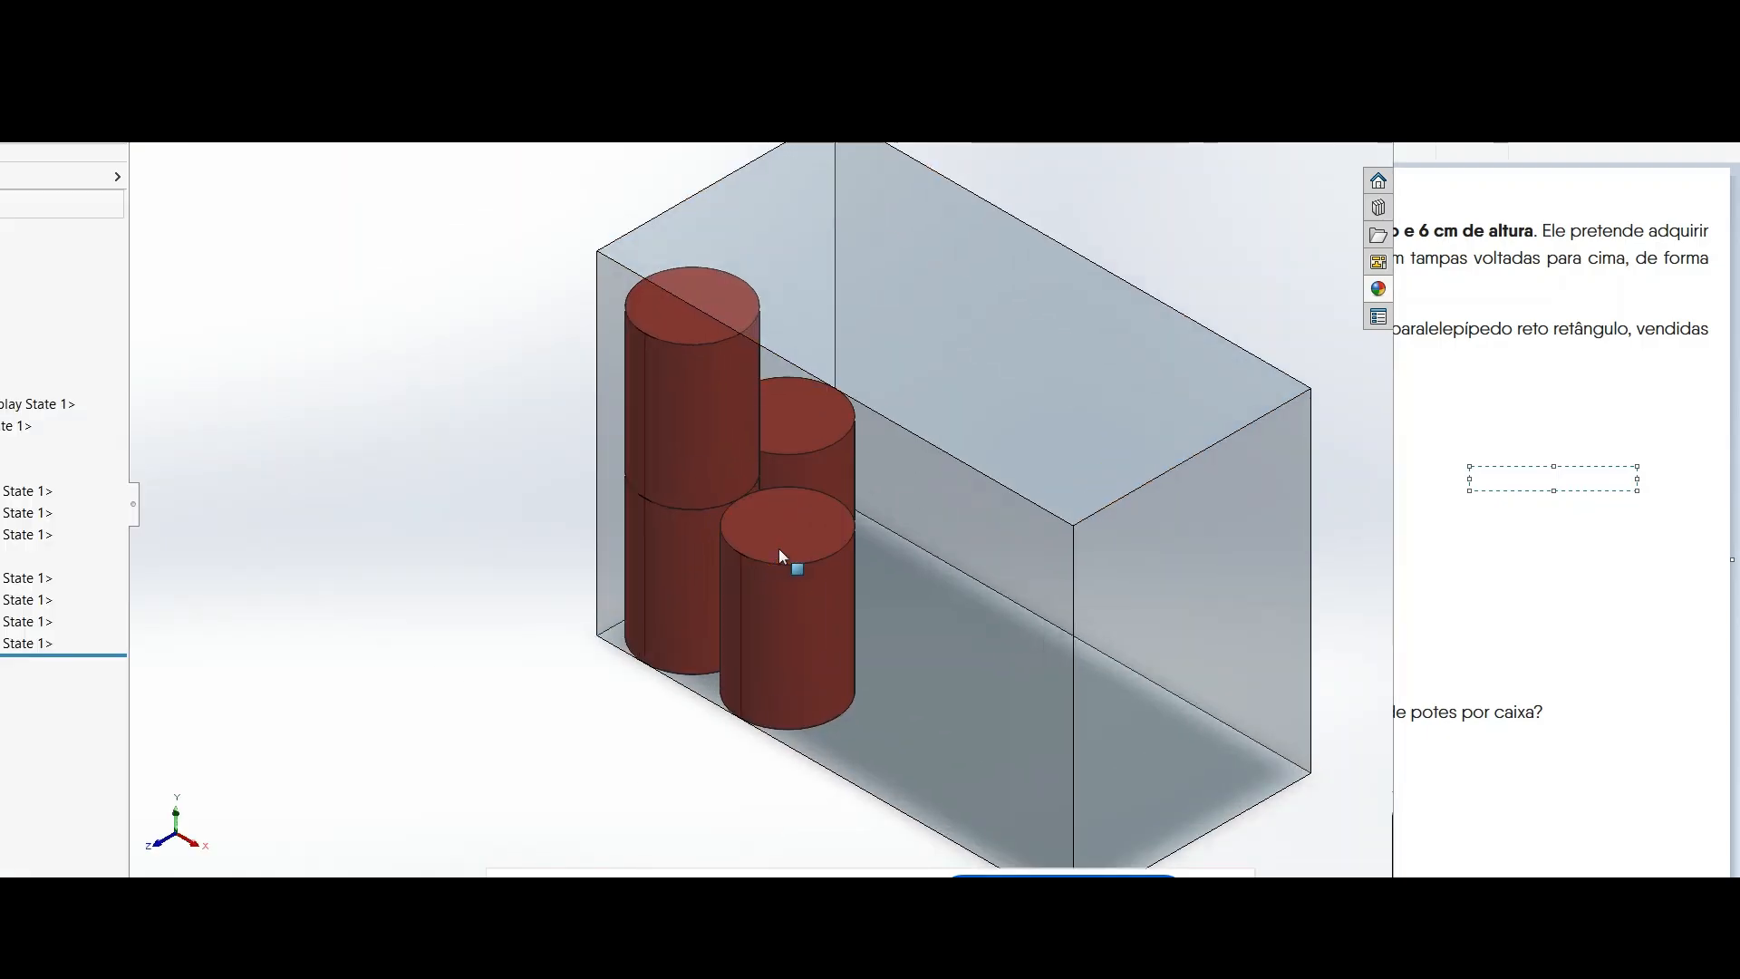
pyautogui.scroll(2, 559, 679)
pyautogui.scroll(-3, 606, 672)
pyautogui.scroll(4, 731, 622)
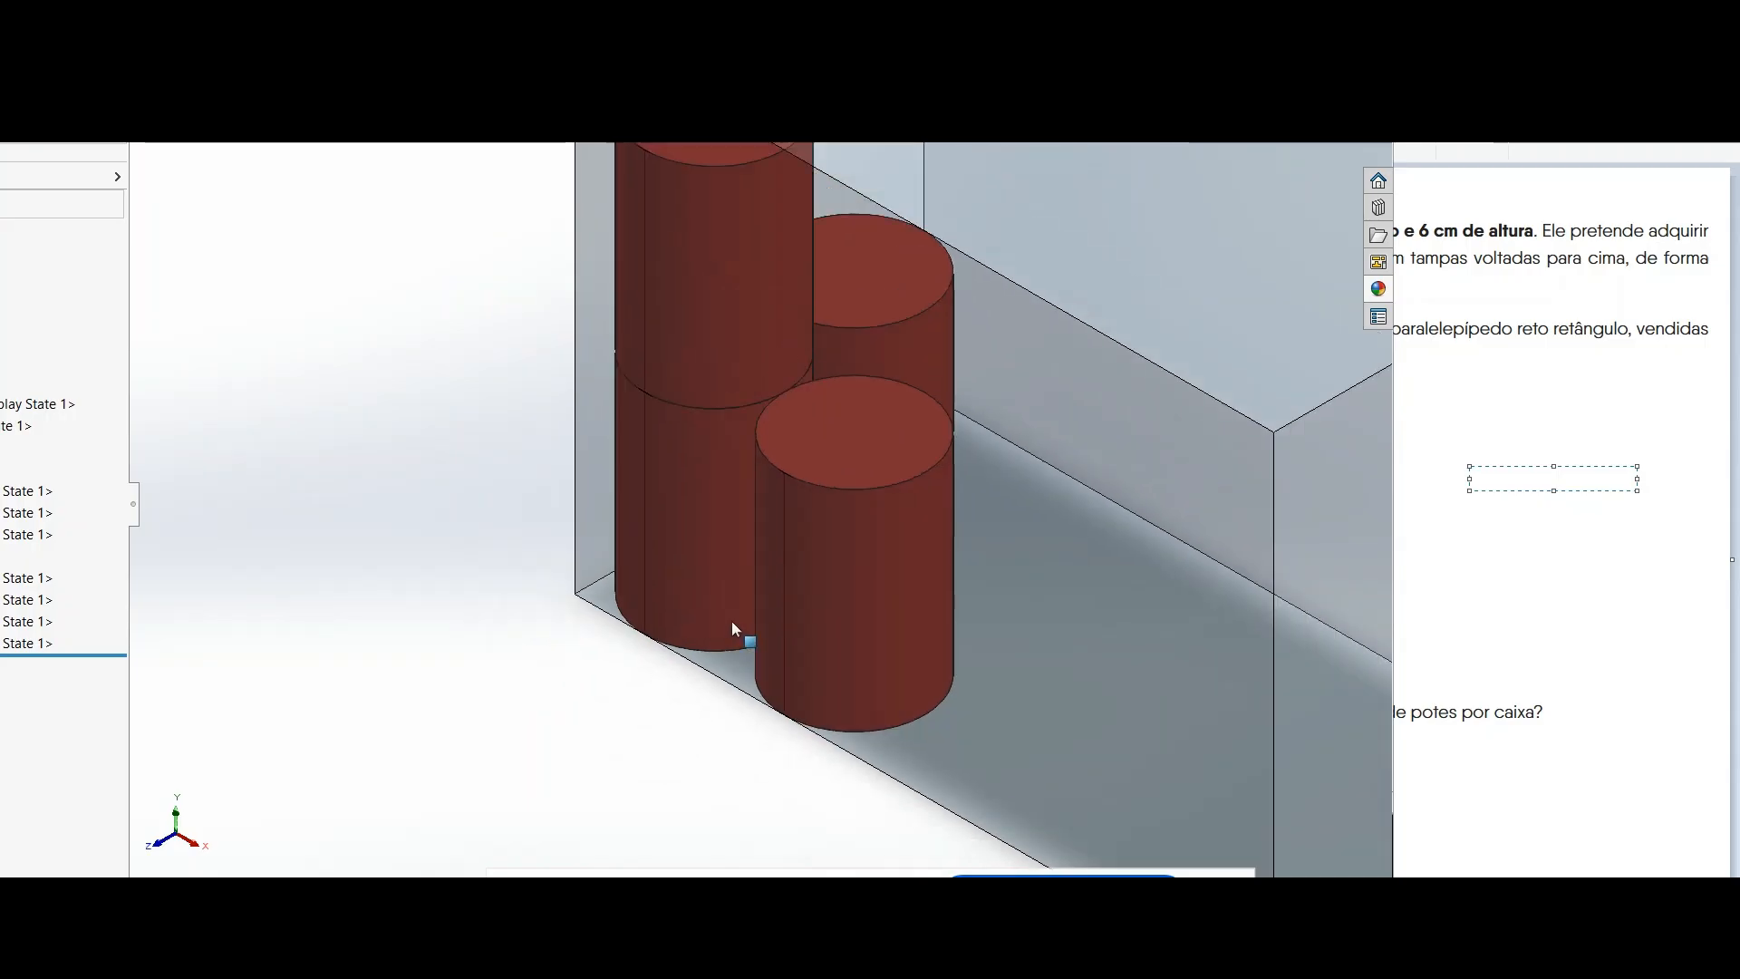
pyautogui.scroll(-2, 906, 407)
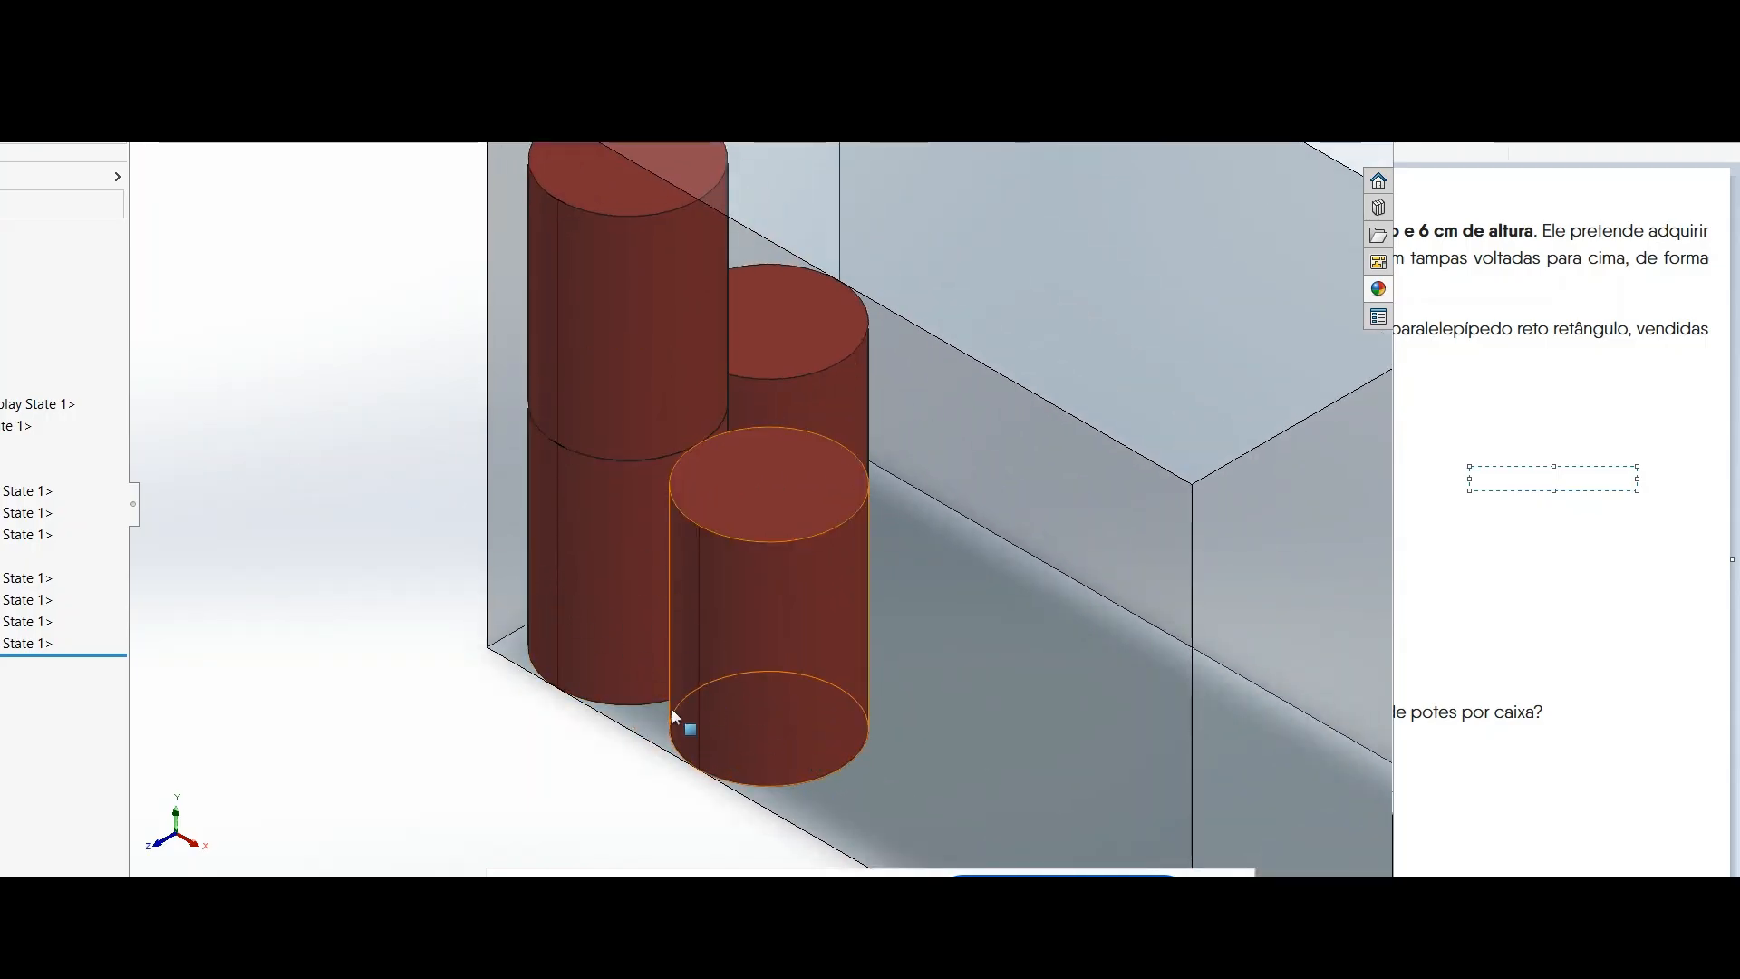
pyautogui.moveTo(680, 722); pyautogui.dragTo(796, 773, button='middle')
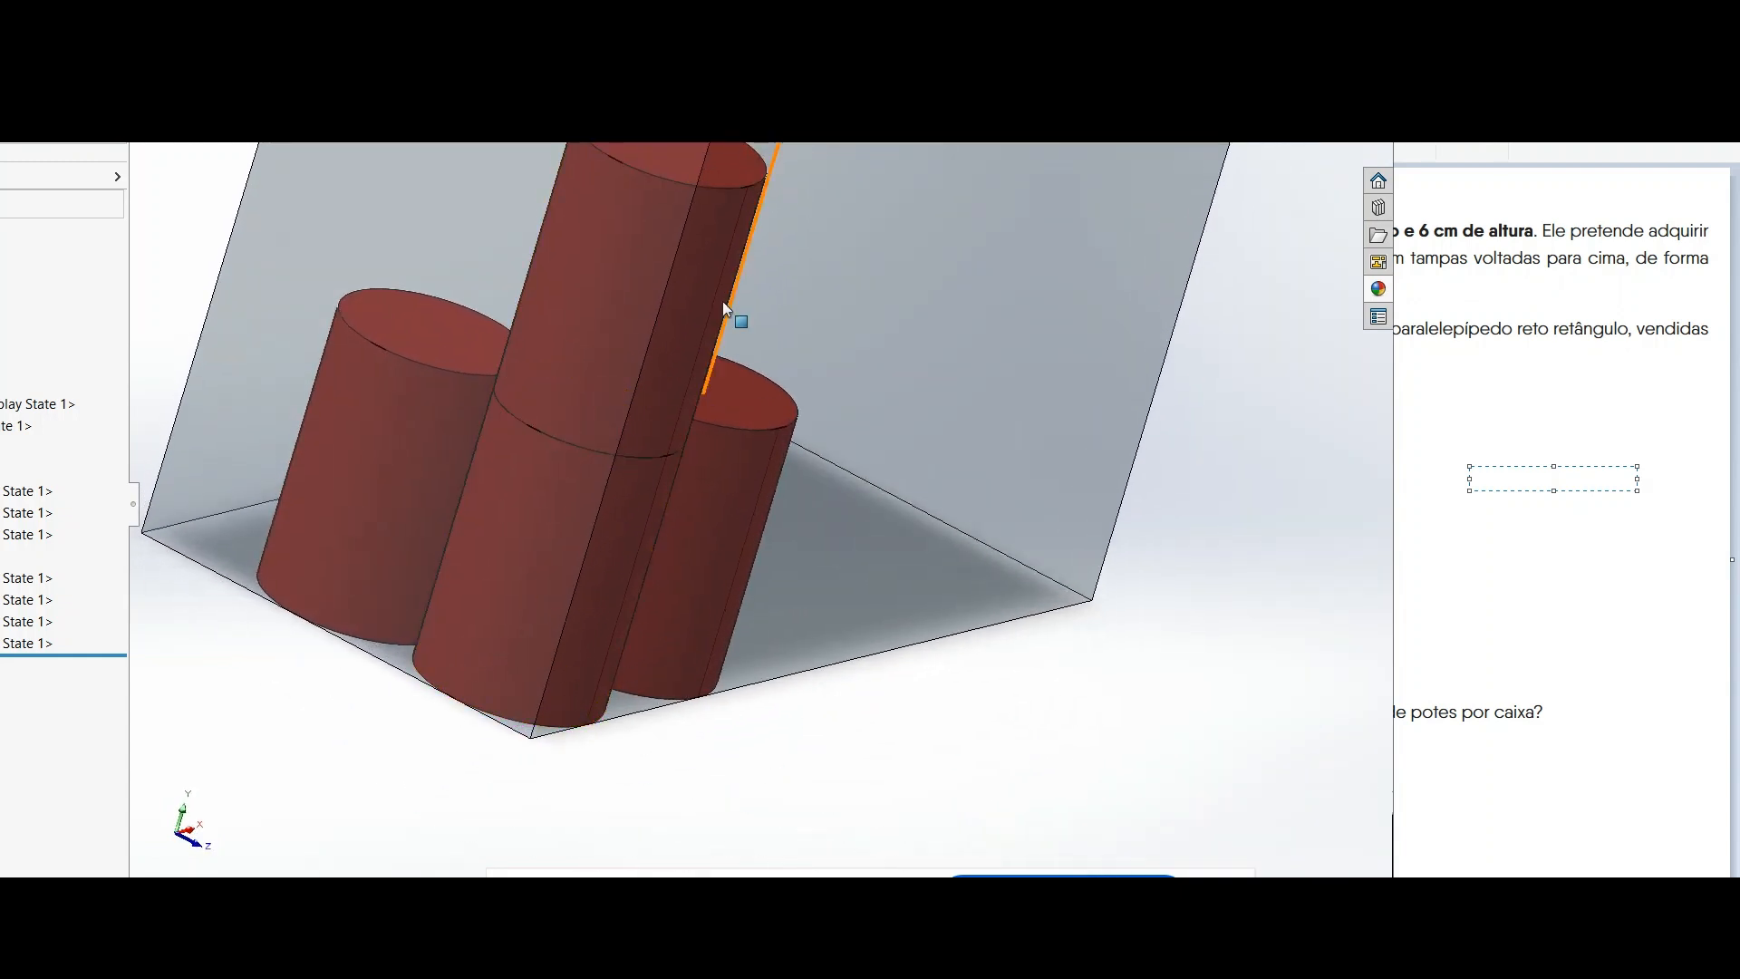
pyautogui.moveTo(614, 408); pyautogui.dragTo(563, 473, button='middle')
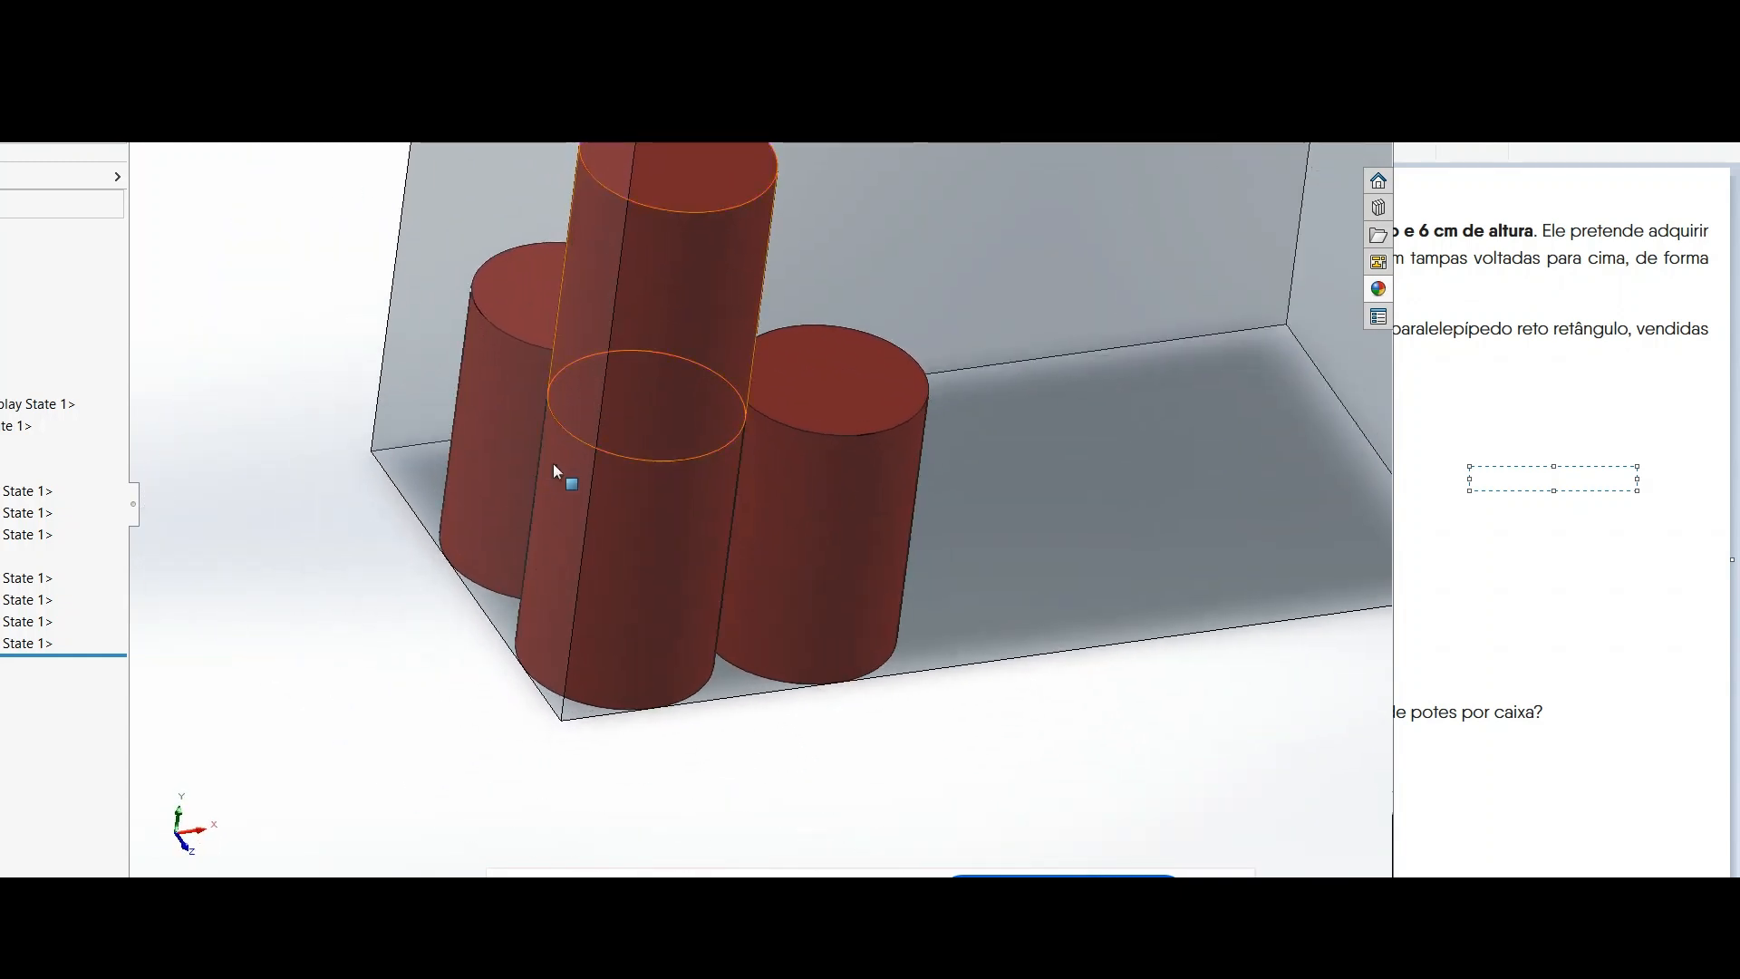
pyautogui.click(616, 553)
pyautogui.rightClick(404, 346)
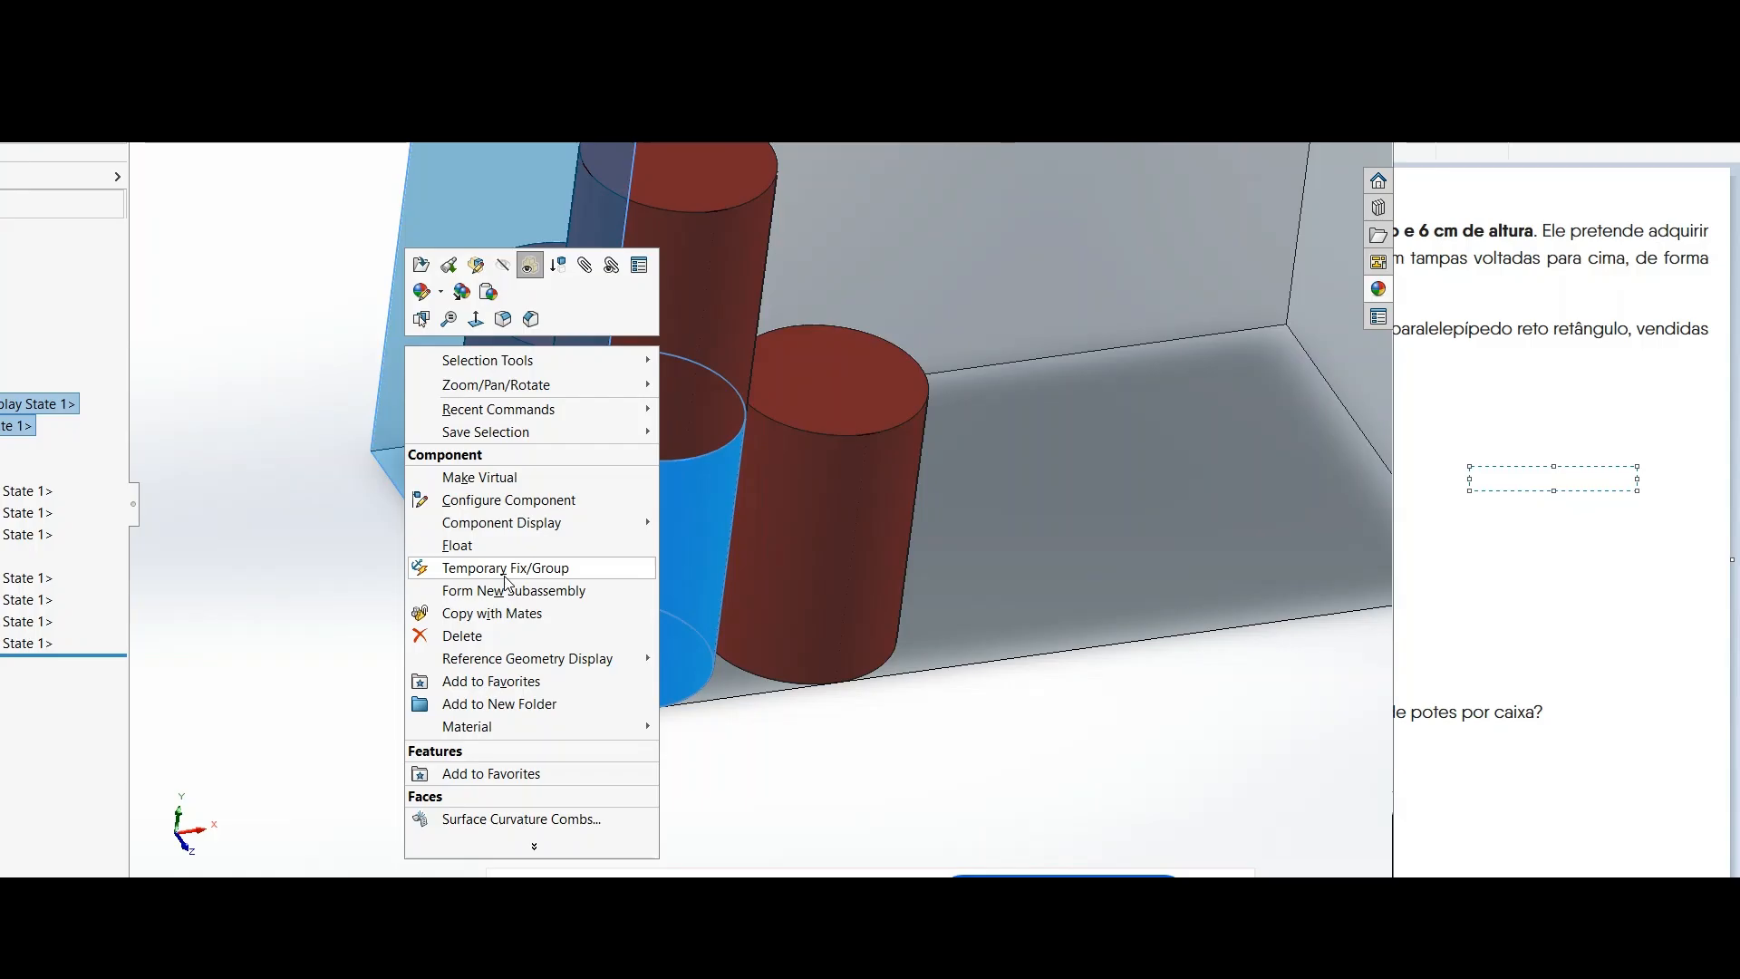
pyautogui.moveTo(571, 661)
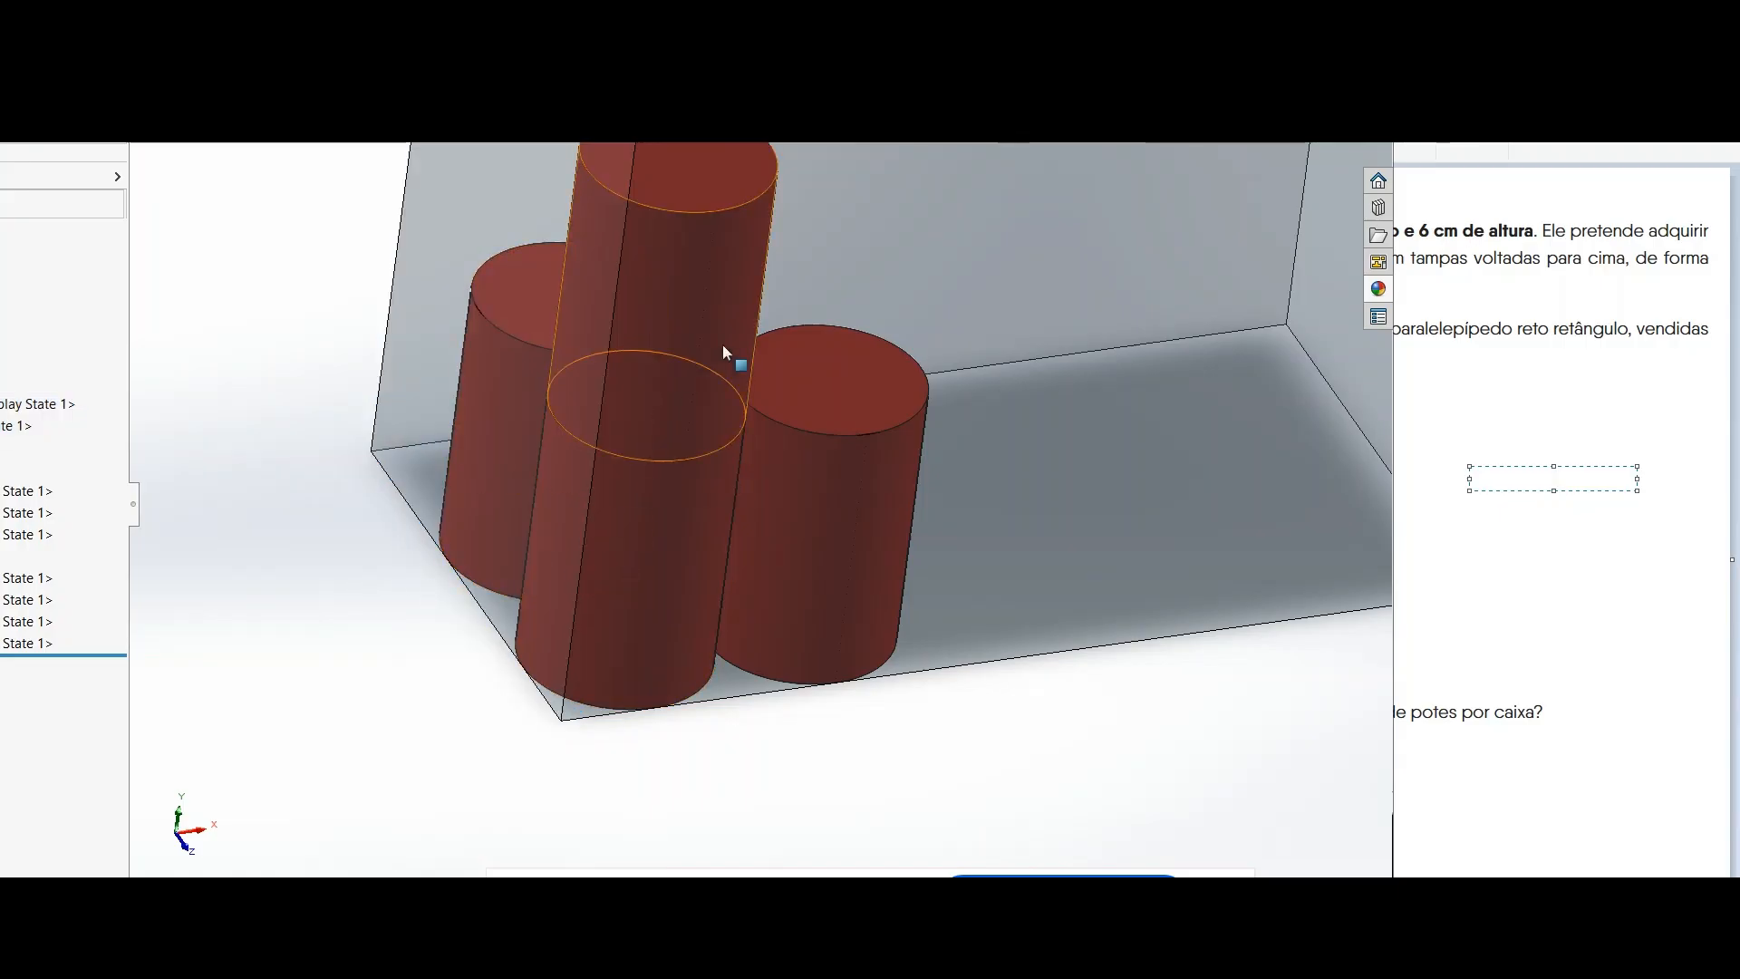
# View the assembly normal to the single cylinder's top face and highlight the box edge that the cylinders touch.
pyautogui.click(826, 389)
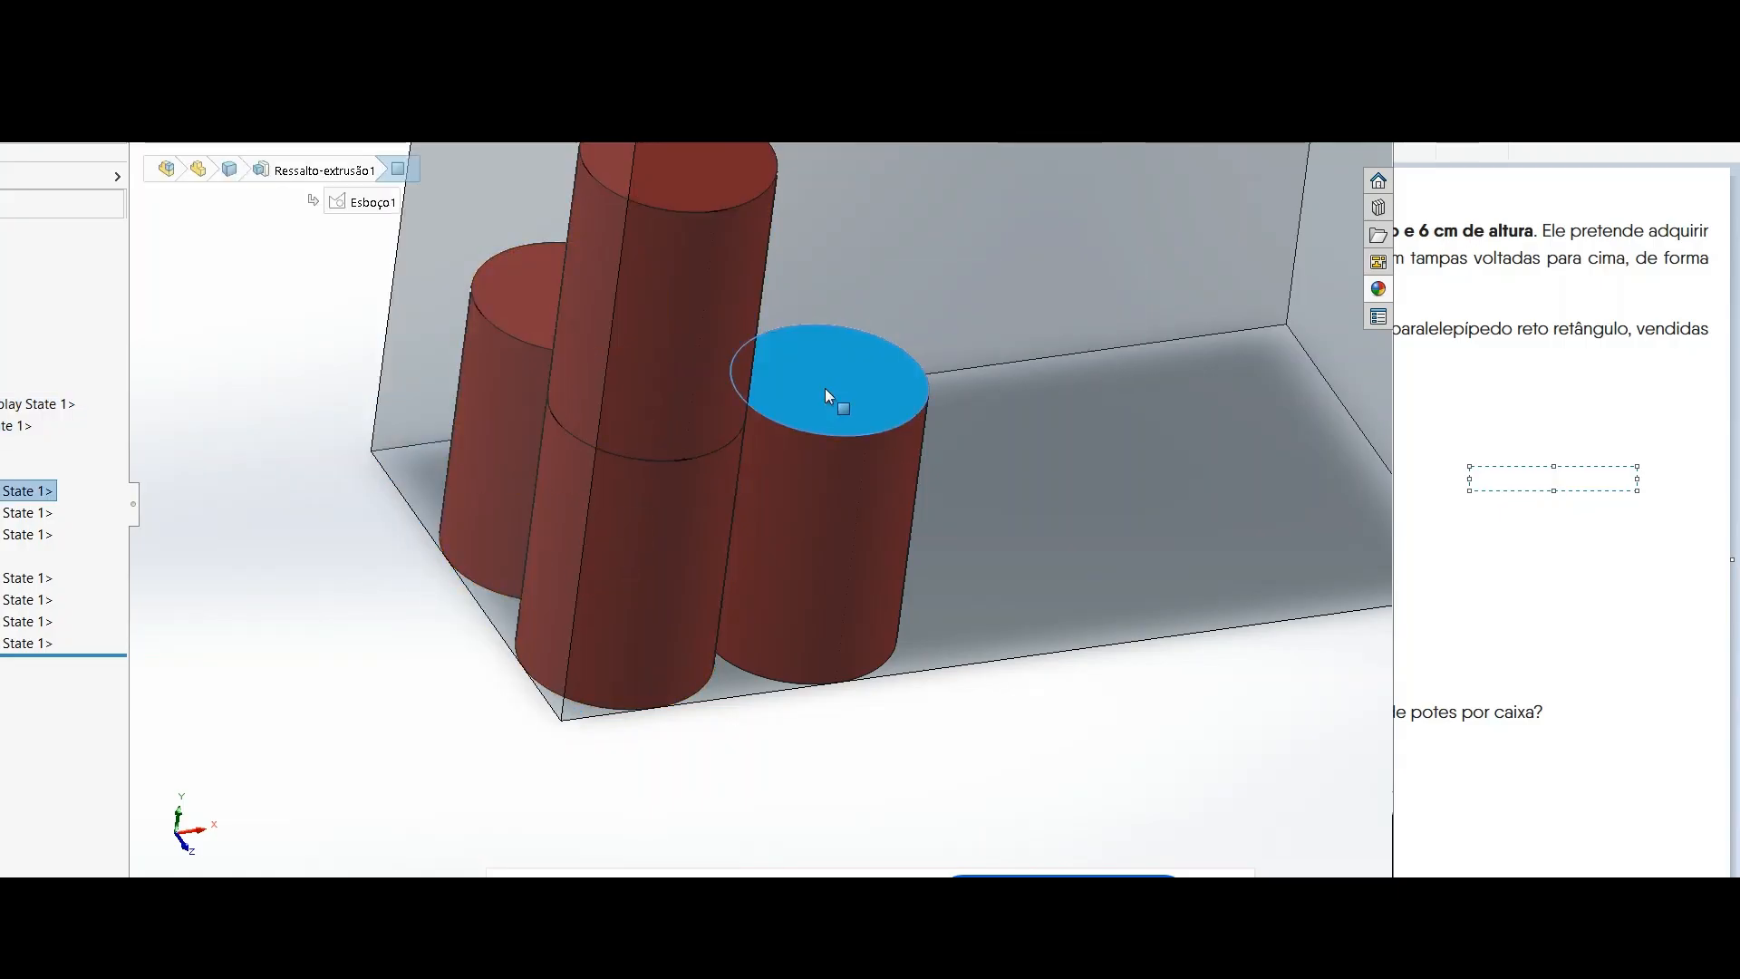
pyautogui.hotkey('ctrl', '8')
pyautogui.scroll(-2, 597, 600)
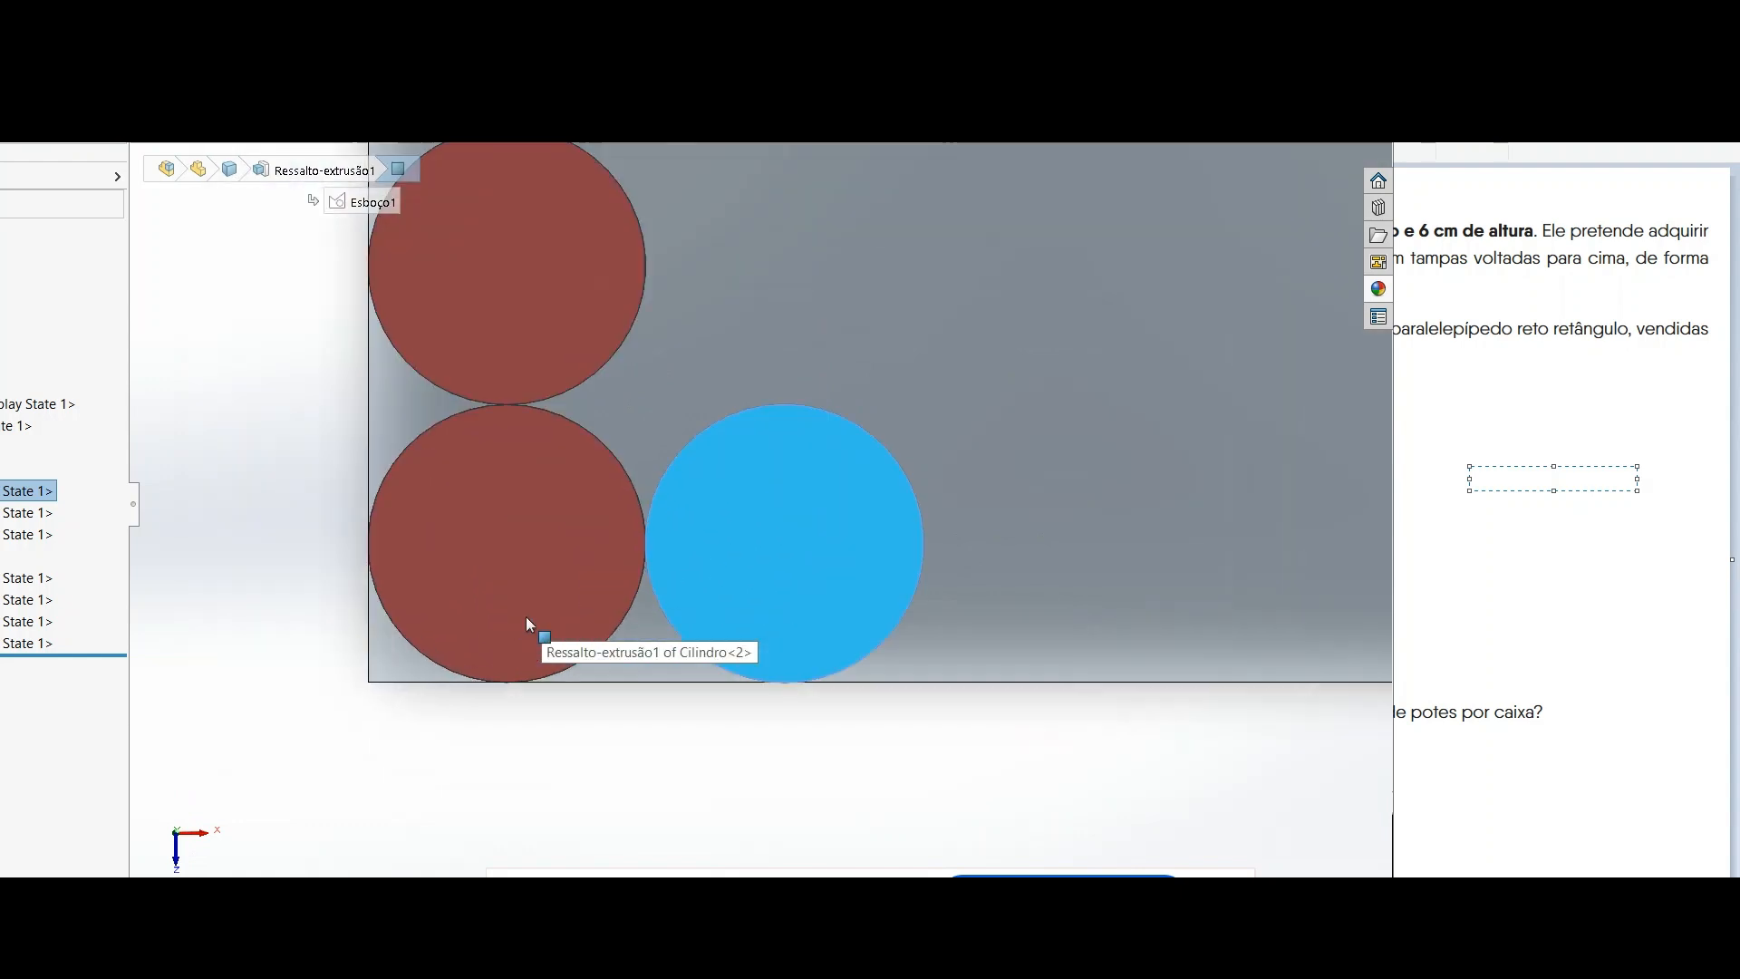
pyautogui.scroll(-1, 716, 514)
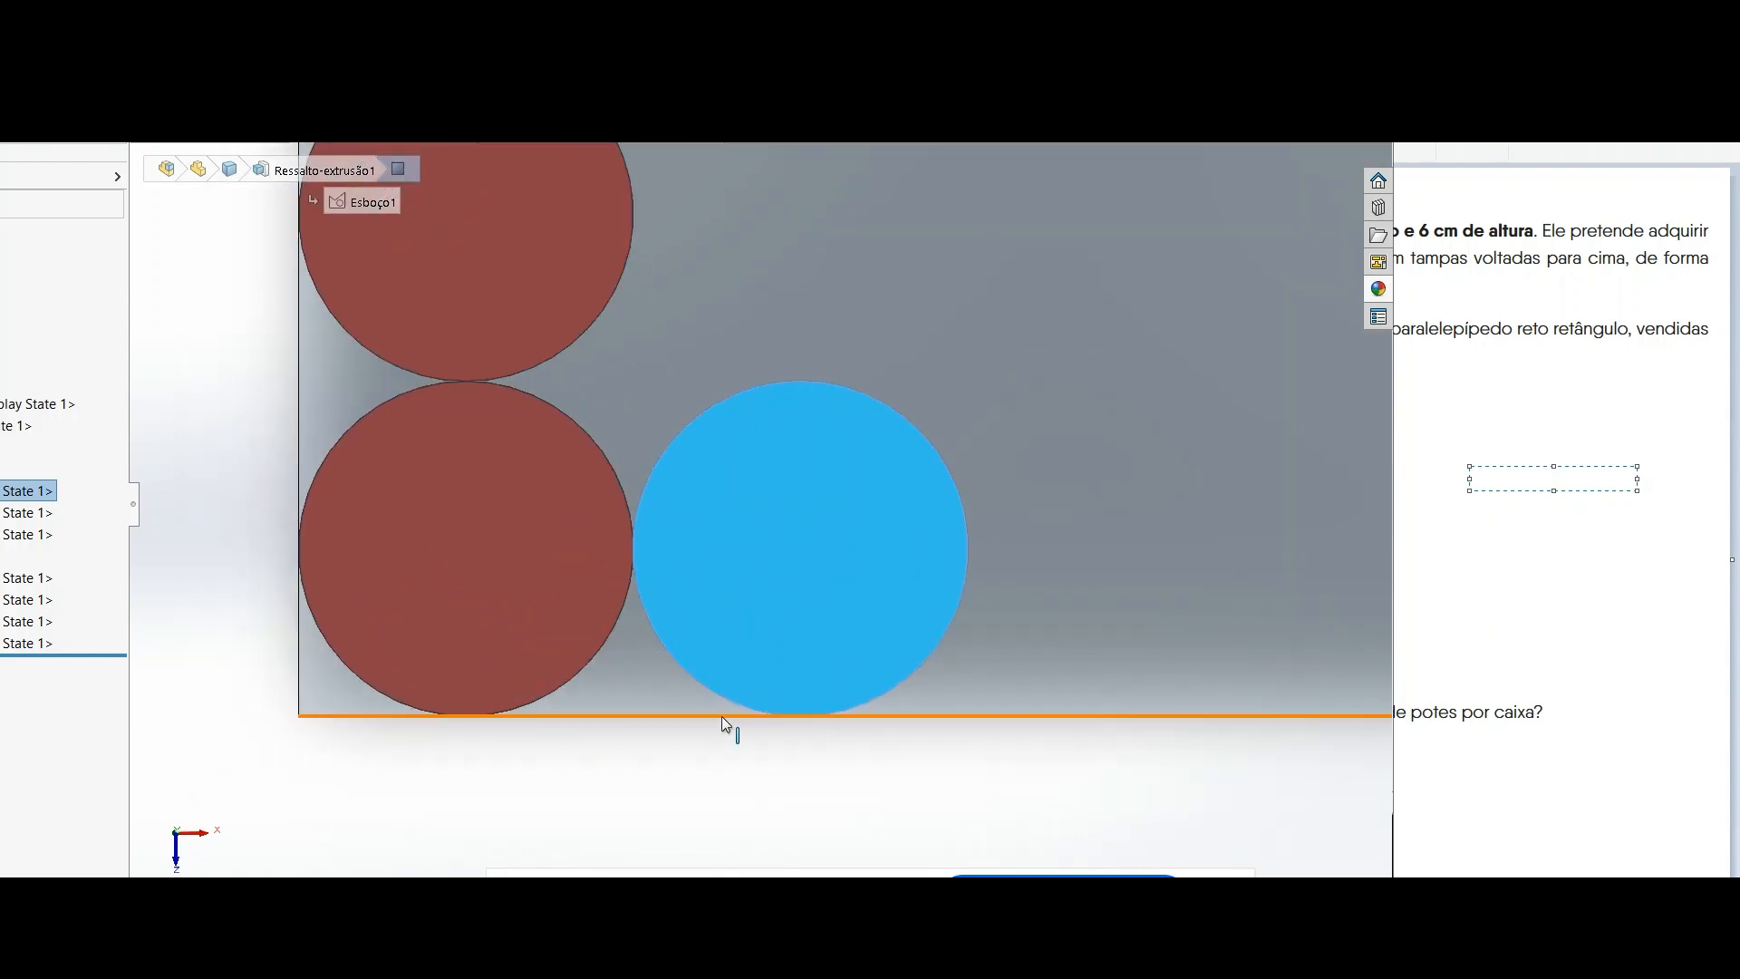
pyautogui.click(721, 716)
pyautogui.scroll(2, 731, 714)
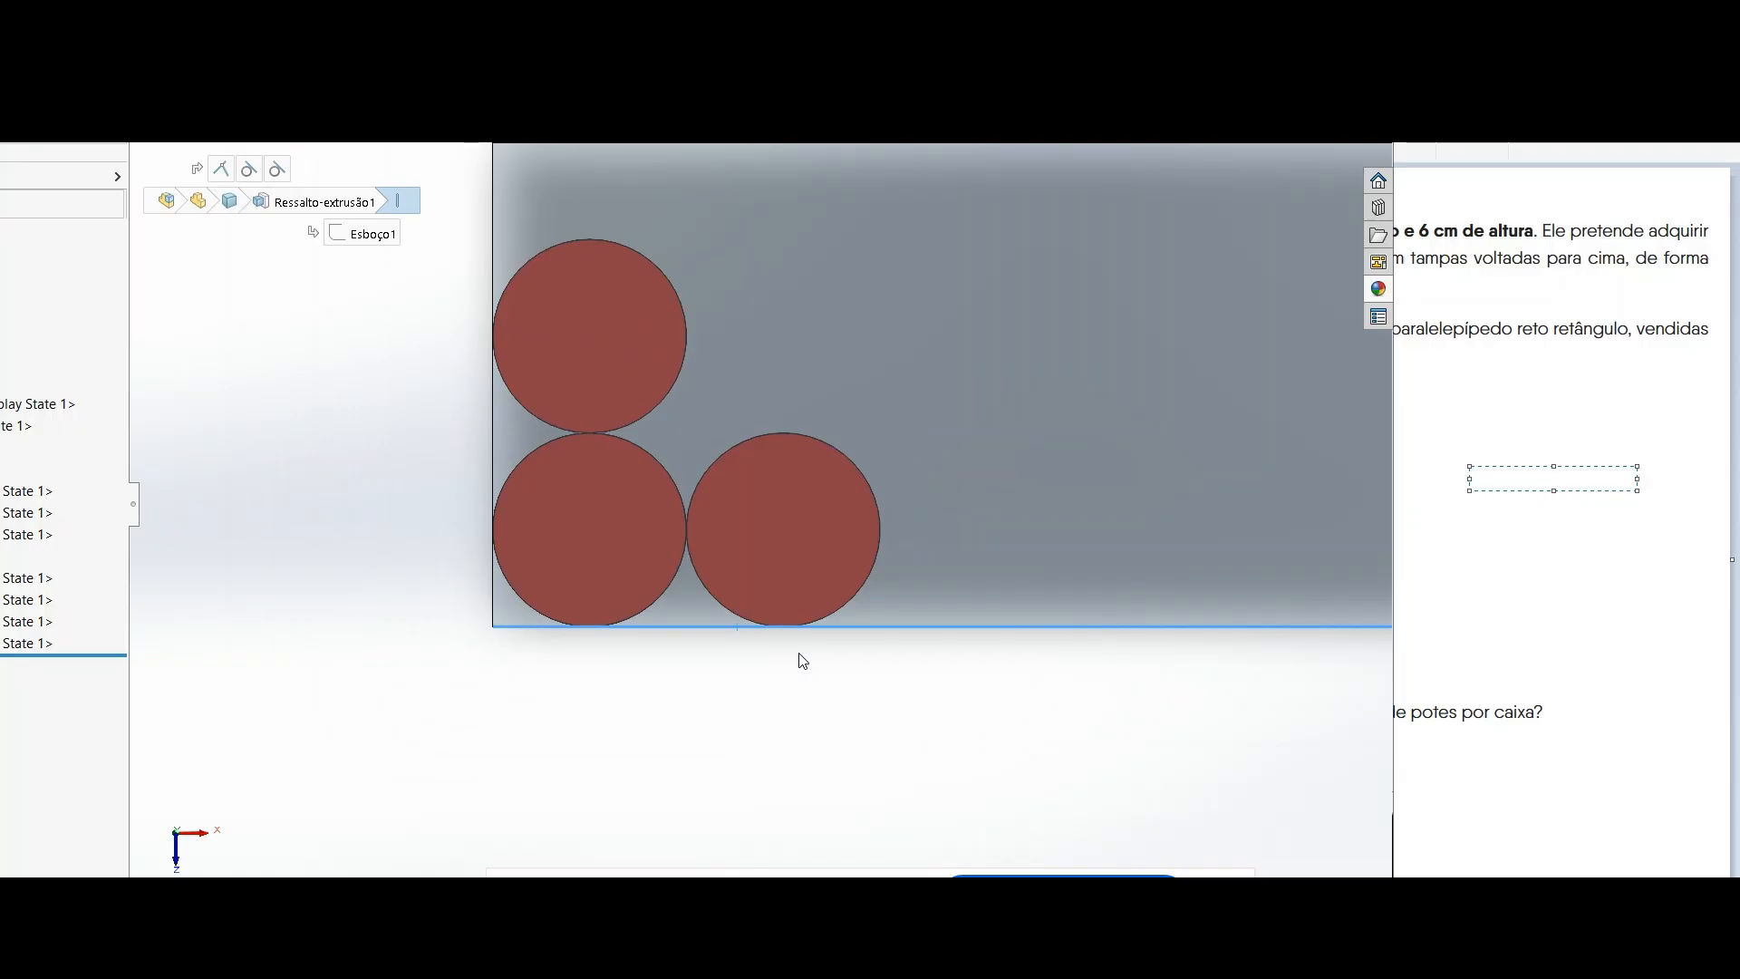
# Examine in the plan view how the cylinders touch each other and the box walls along its length and width.
pyautogui.scroll(-2, 765, 584)
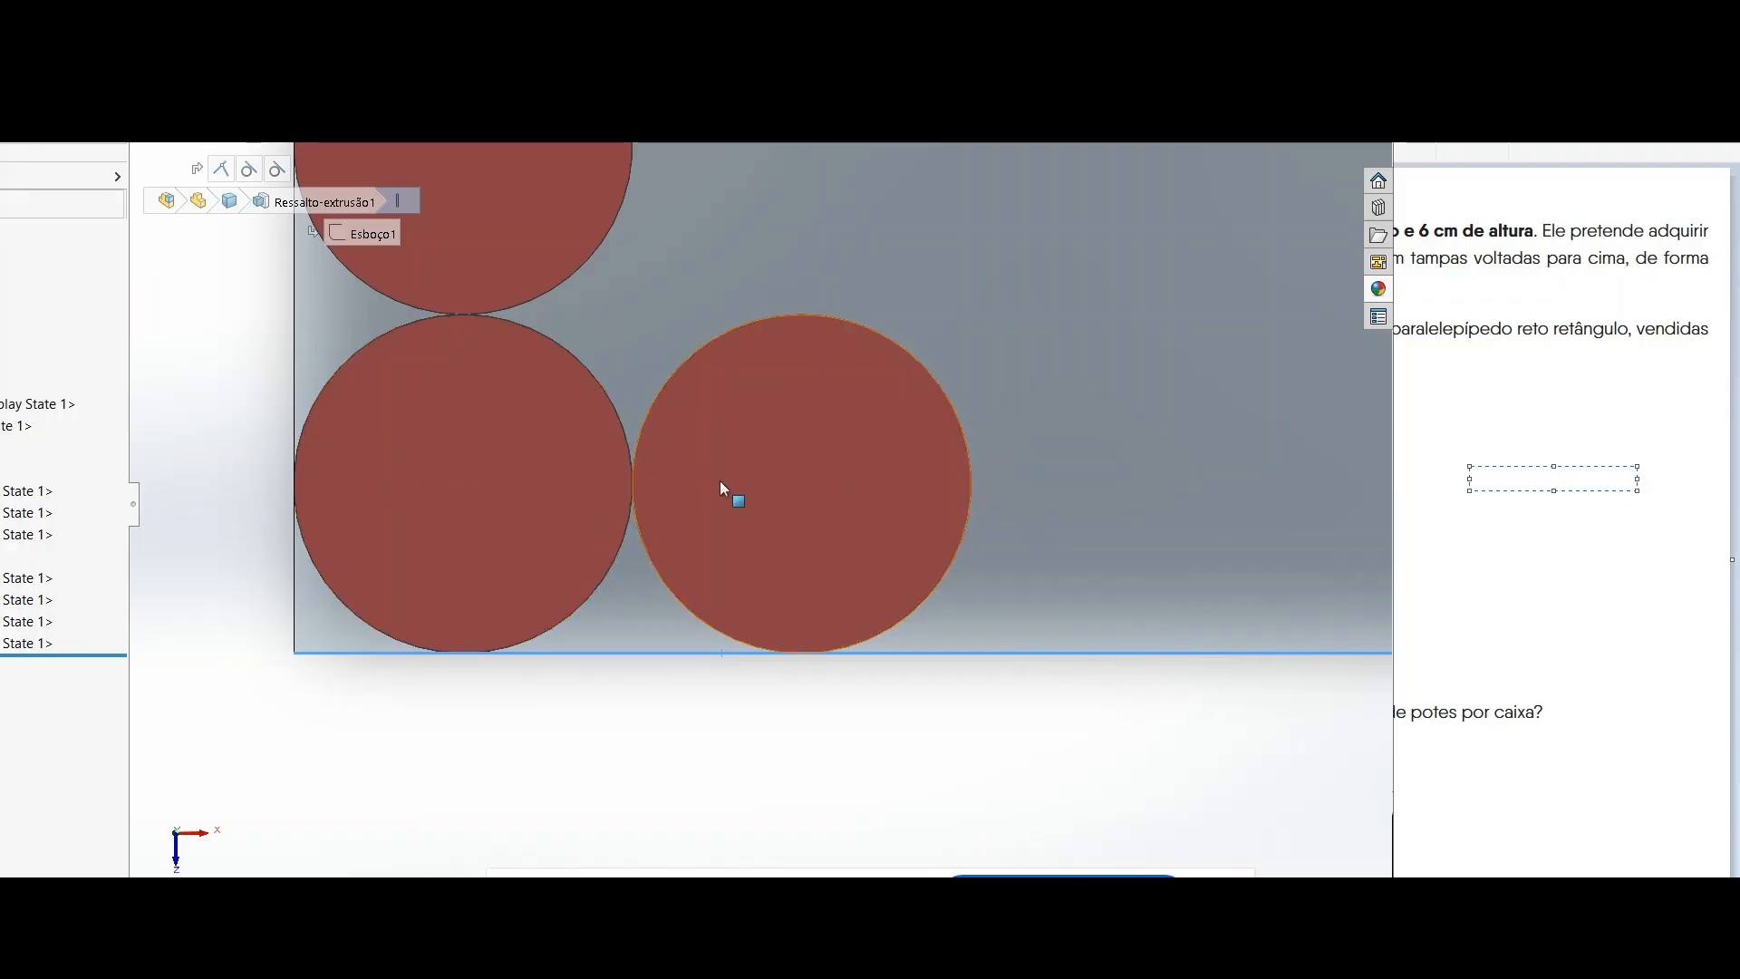
pyautogui.scroll(2, 1078, 549)
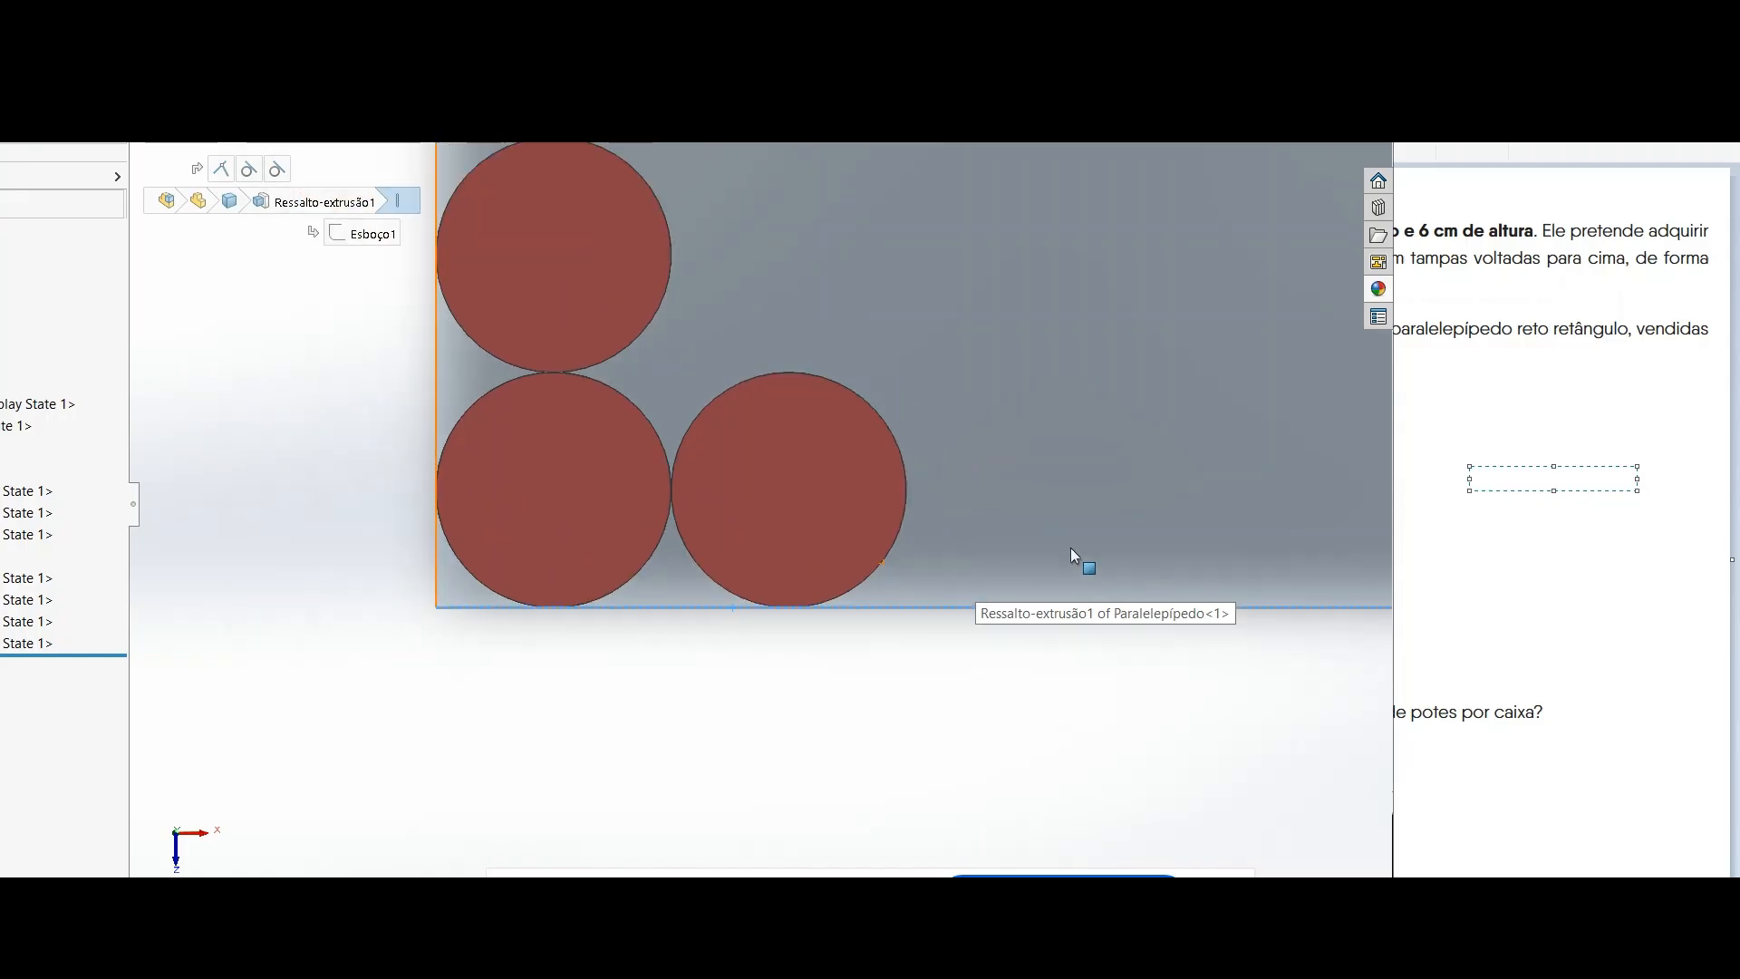
pyautogui.scroll(-1, 1061, 541)
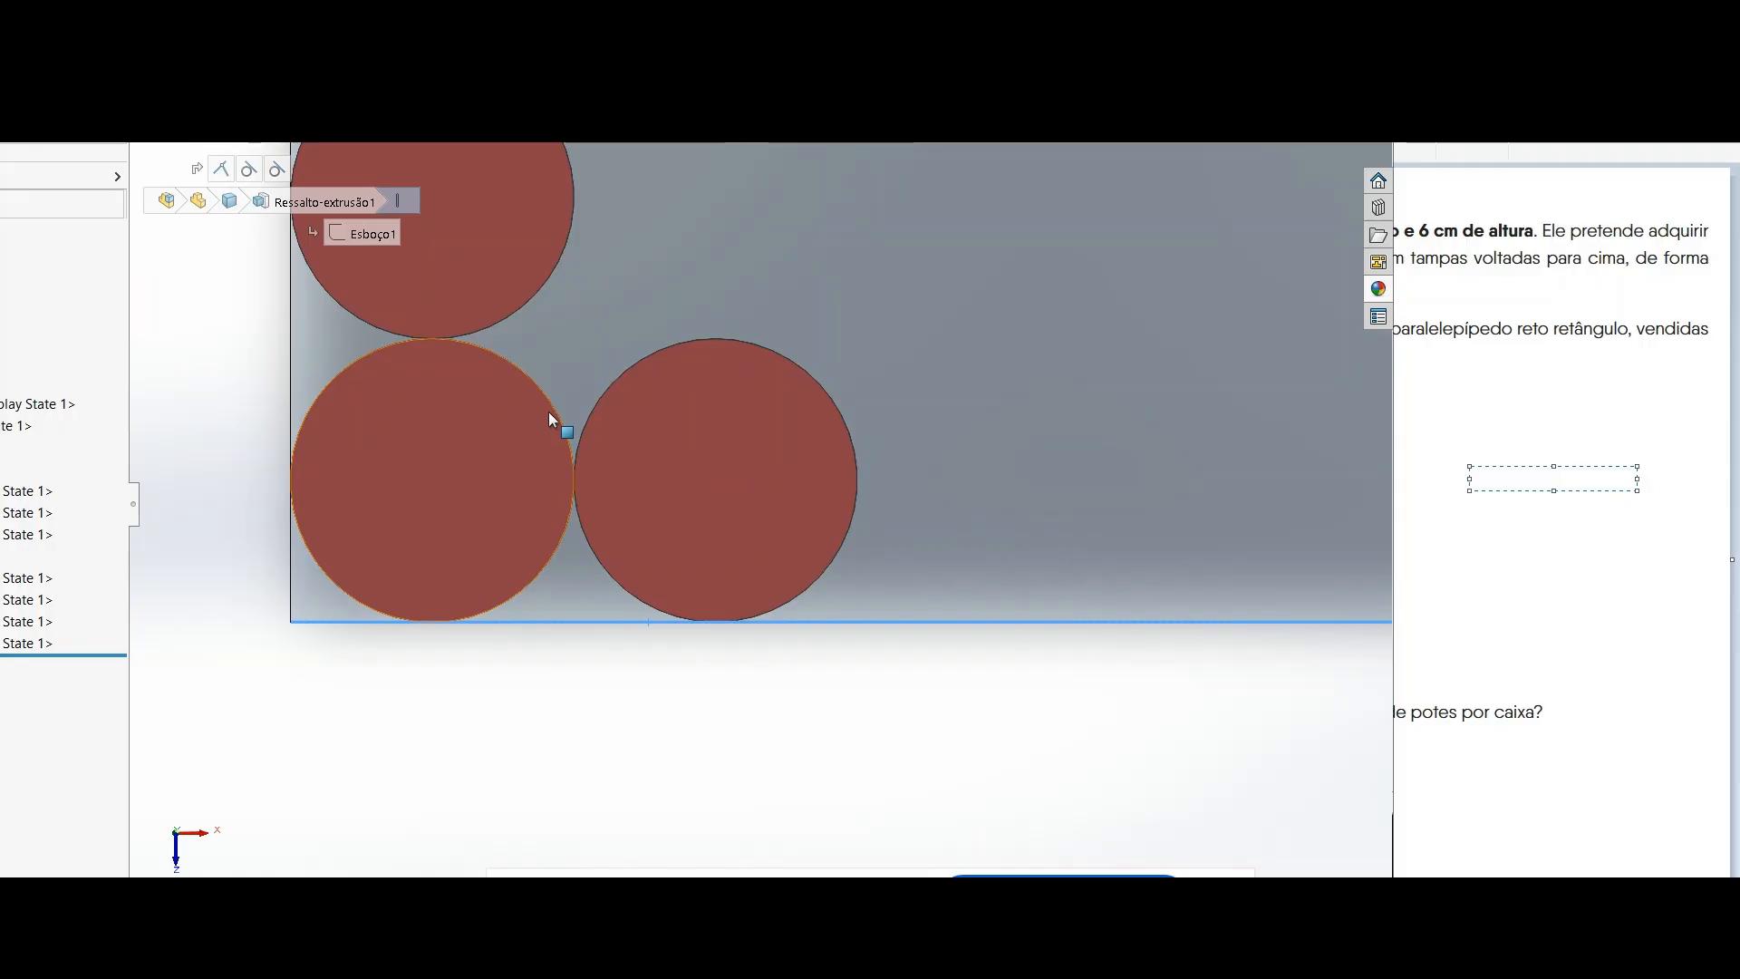
pyautogui.scroll(4, 568, 380)
pyautogui.scroll(-2, 571, 376)
pyautogui.scroll(-3, 675, 399)
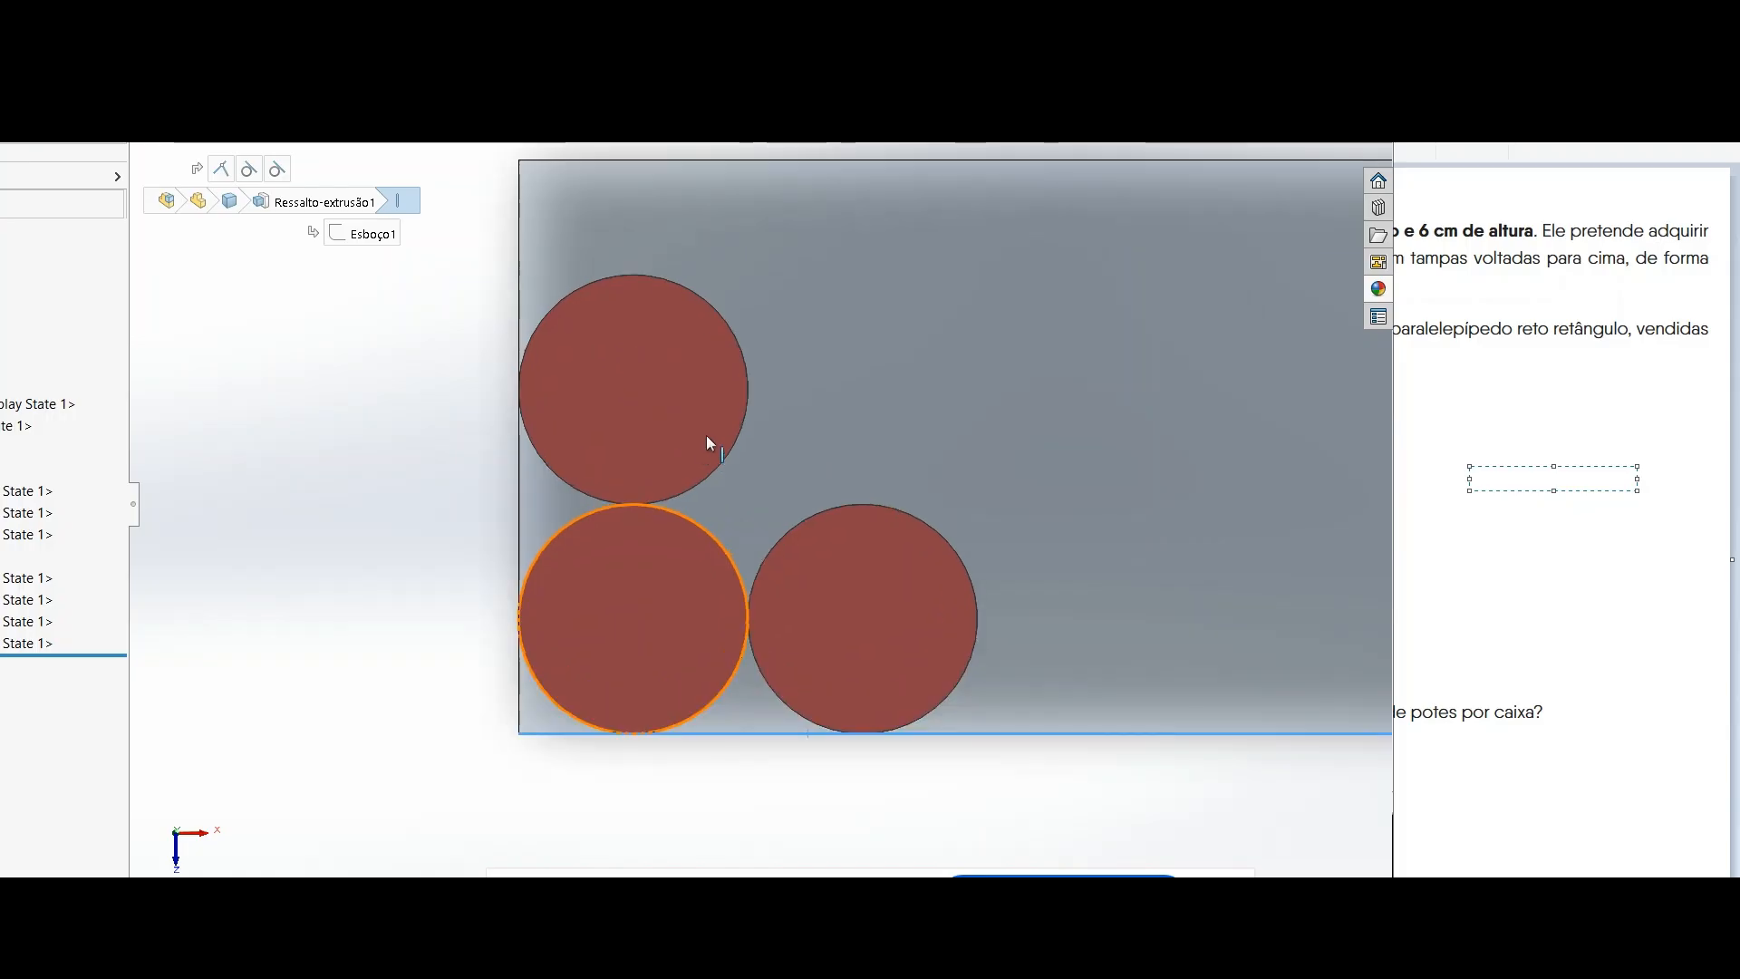
pyautogui.scroll(2, 643, 598)
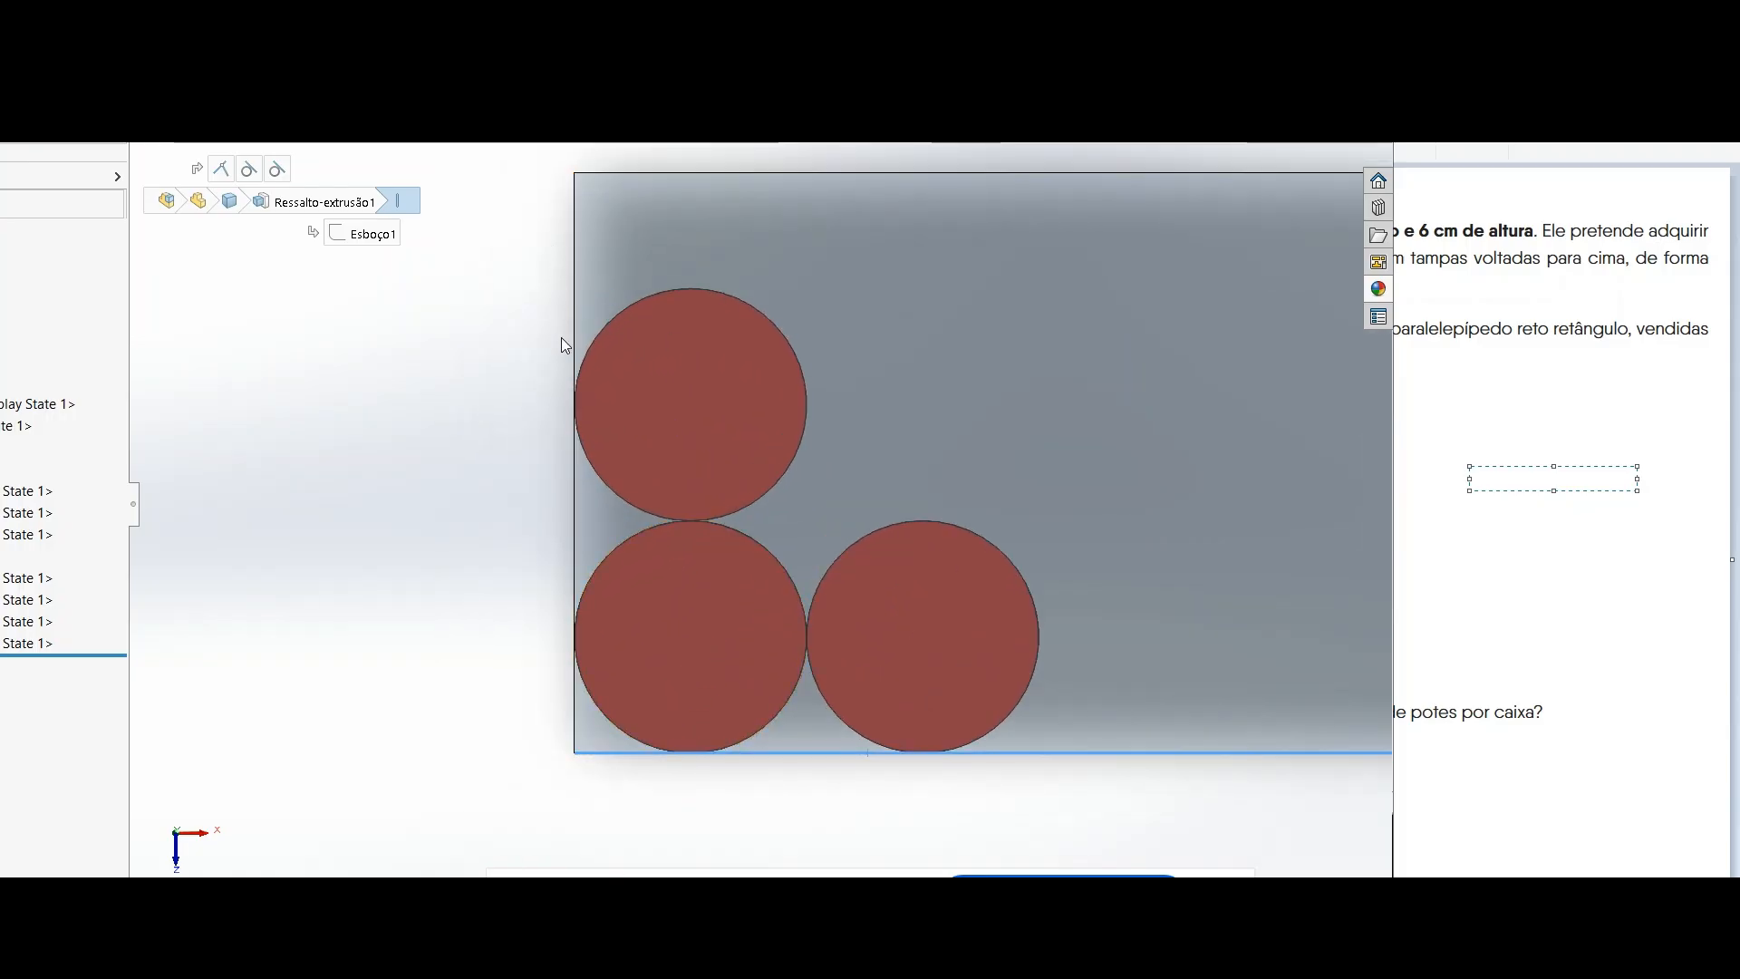
pyautogui.scroll(-1, 738, 426)
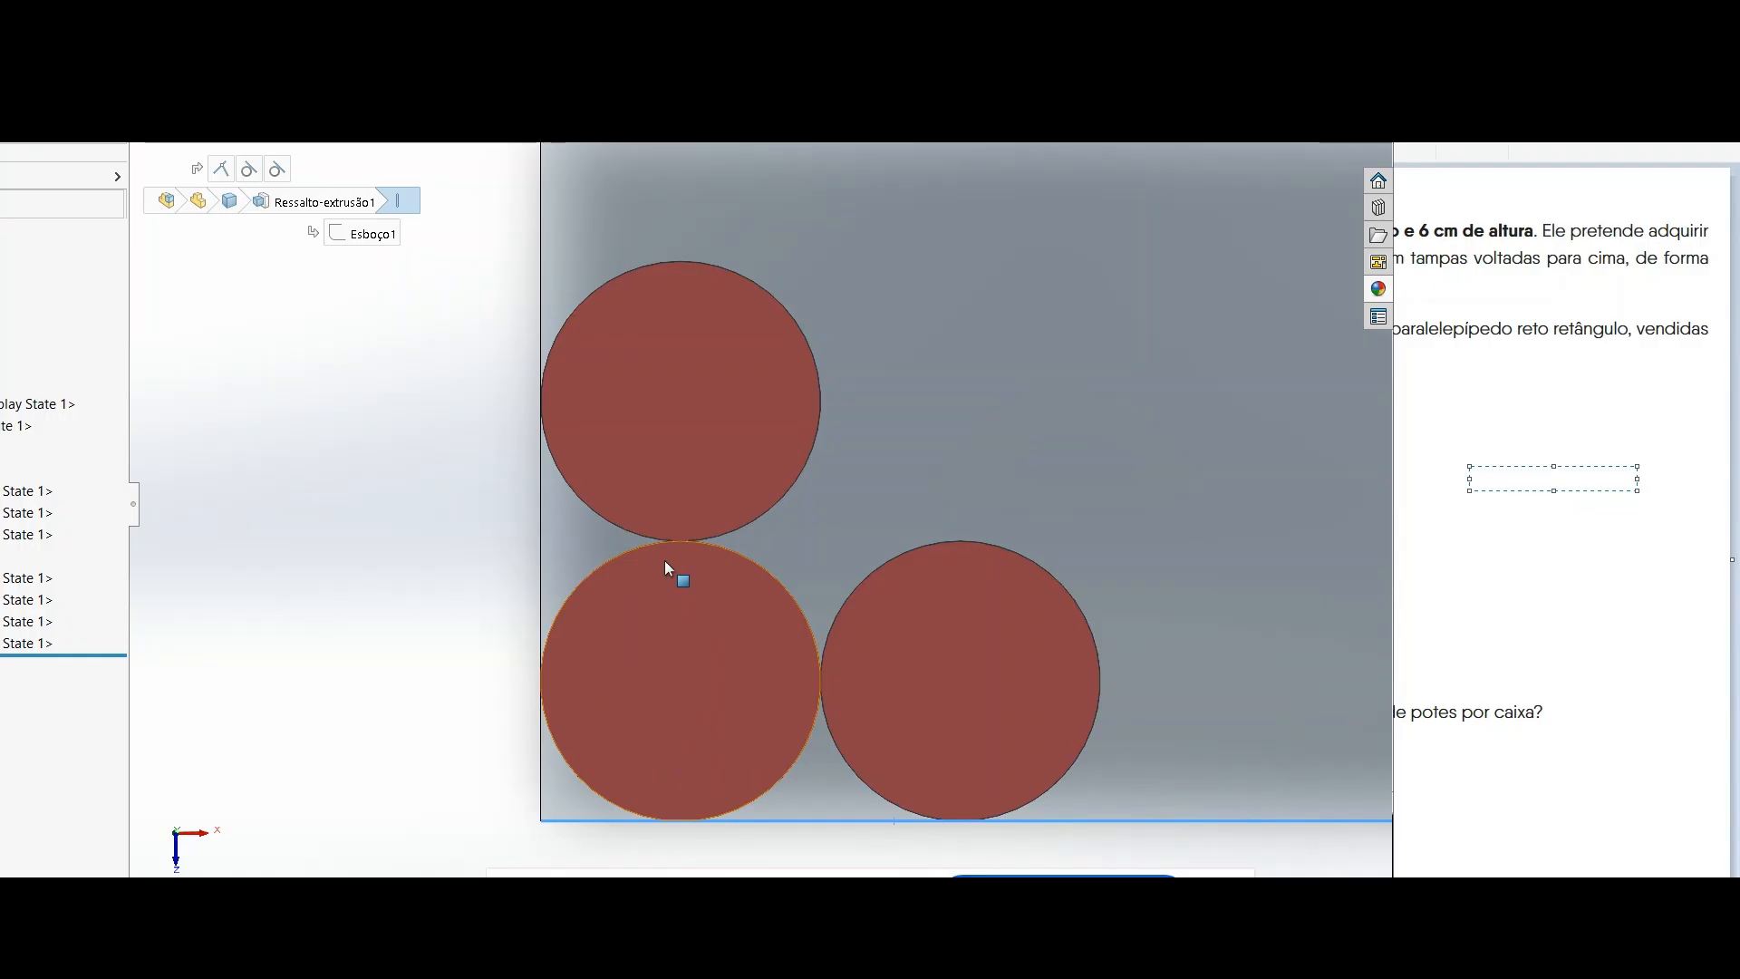
# Examine in the isometric view how the cylinders stack vertically and stand side by side in the box corner.
pyautogui.scroll(2, 665, 560)
pyautogui.hotkey('ctrl', '7')
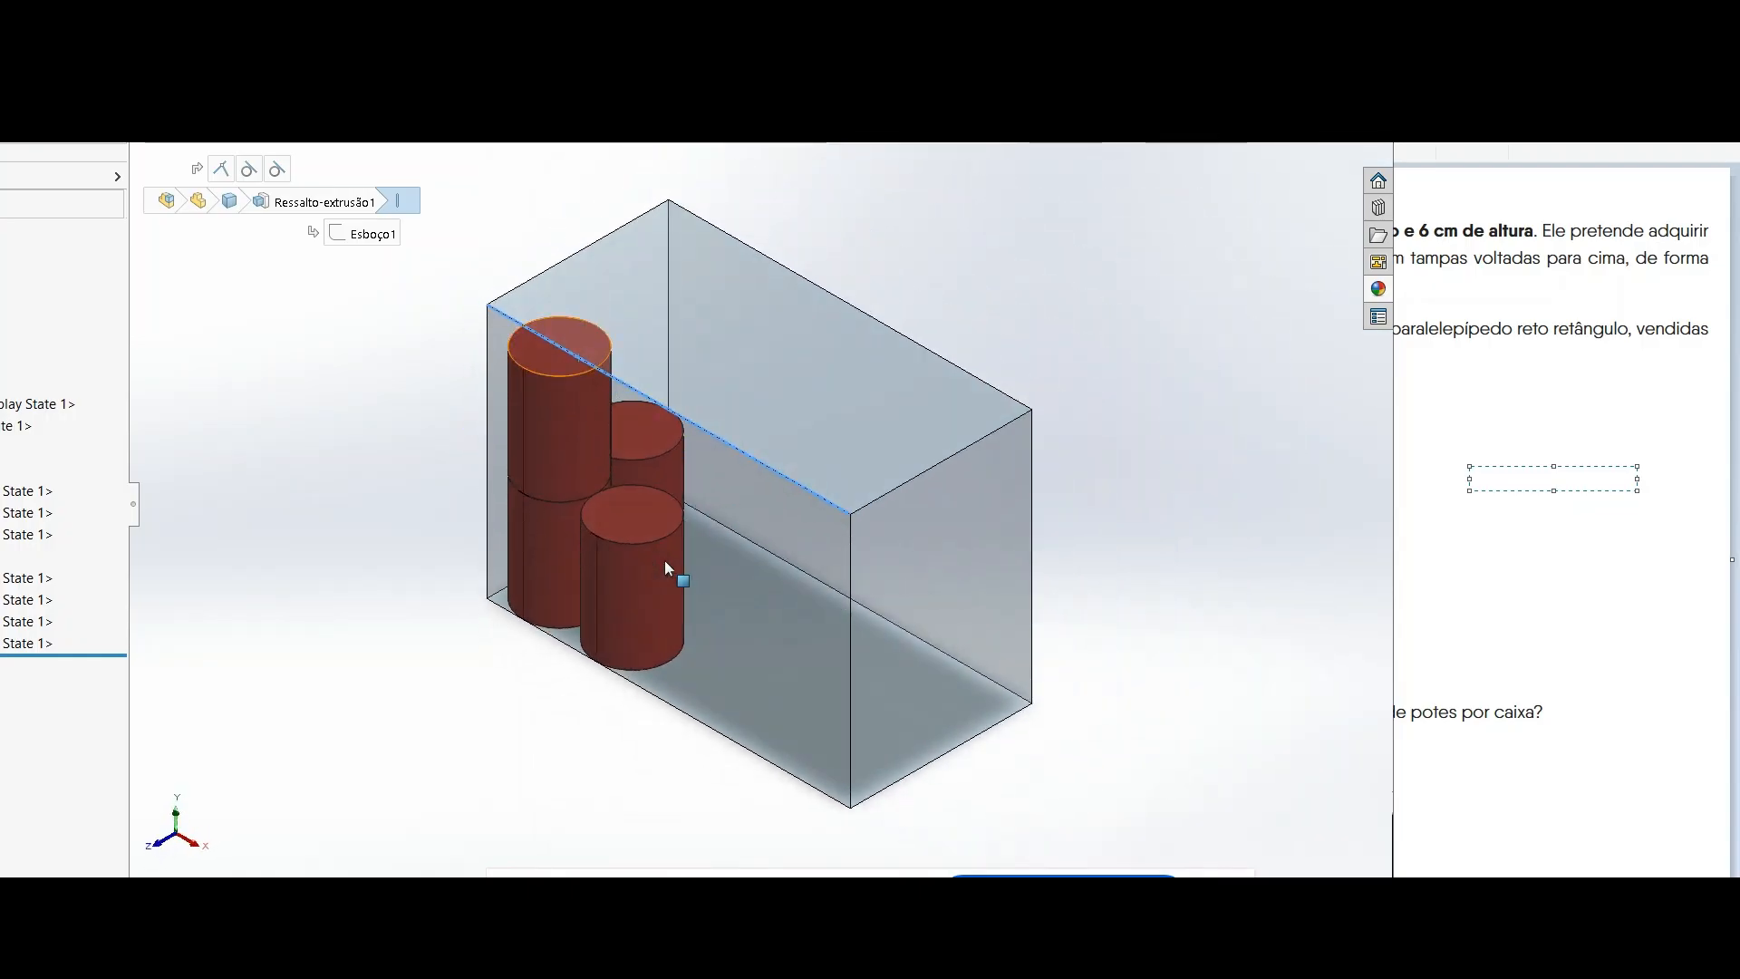
pyautogui.scroll(-4, 499, 547)
pyautogui.scroll(3, 498, 594)
pyautogui.scroll(-6, 525, 543)
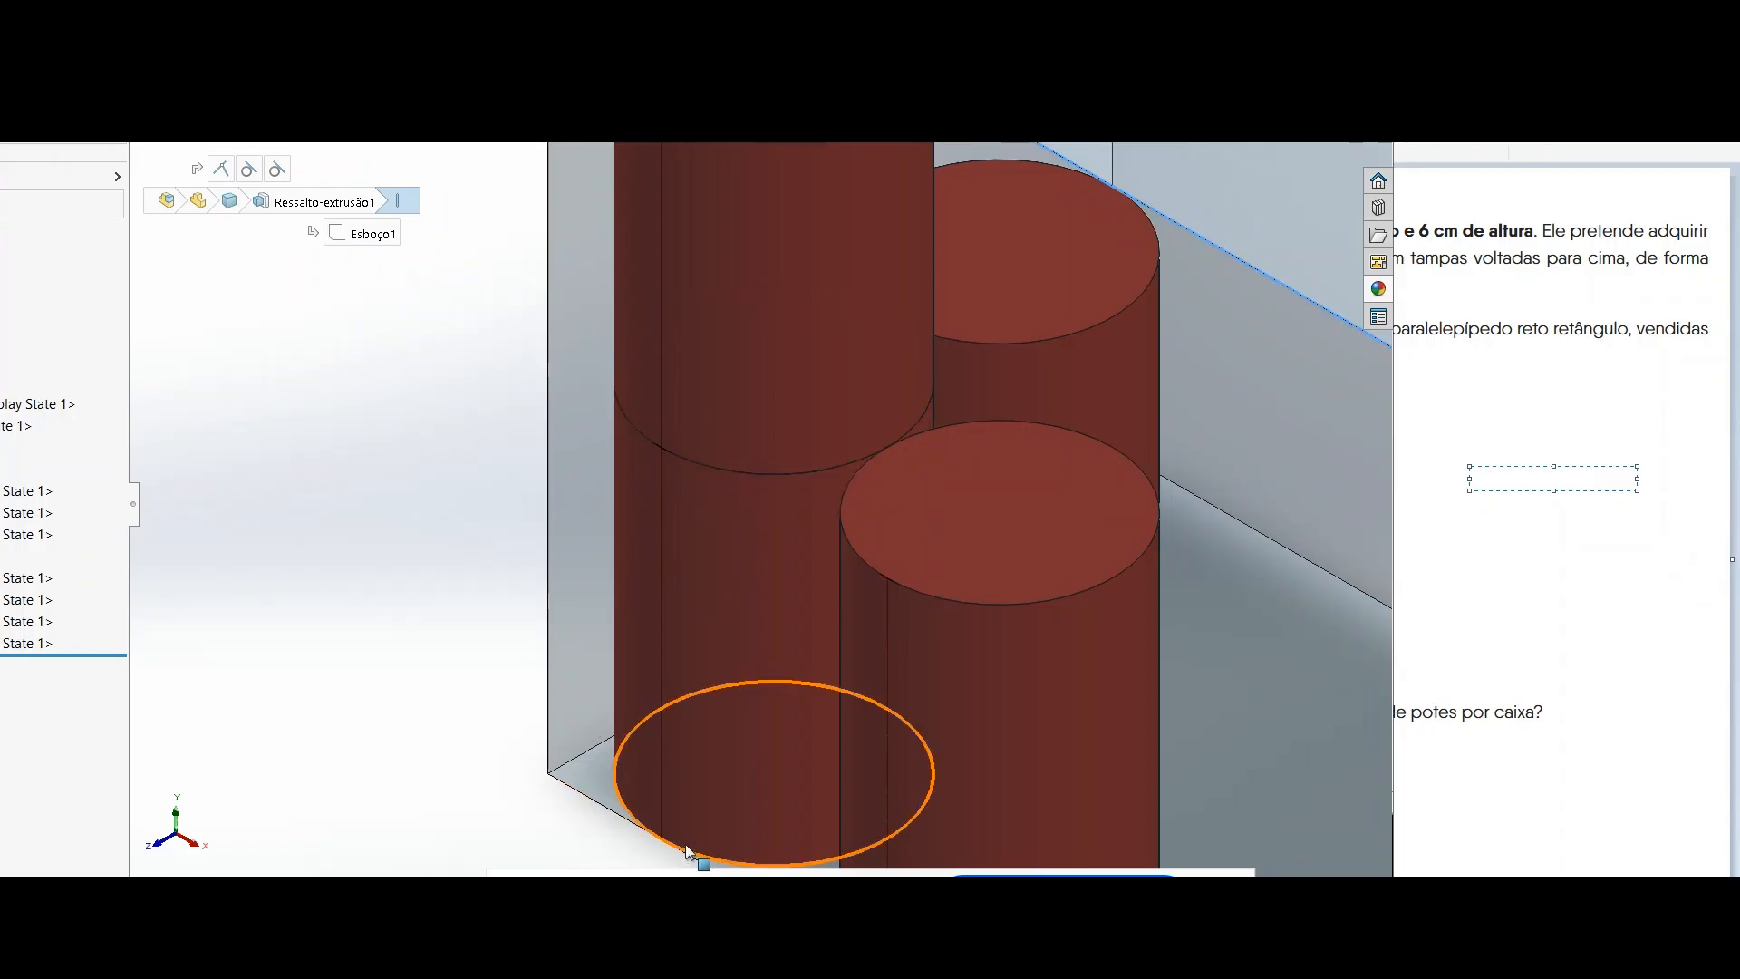
pyautogui.scroll(4, 652, 725)
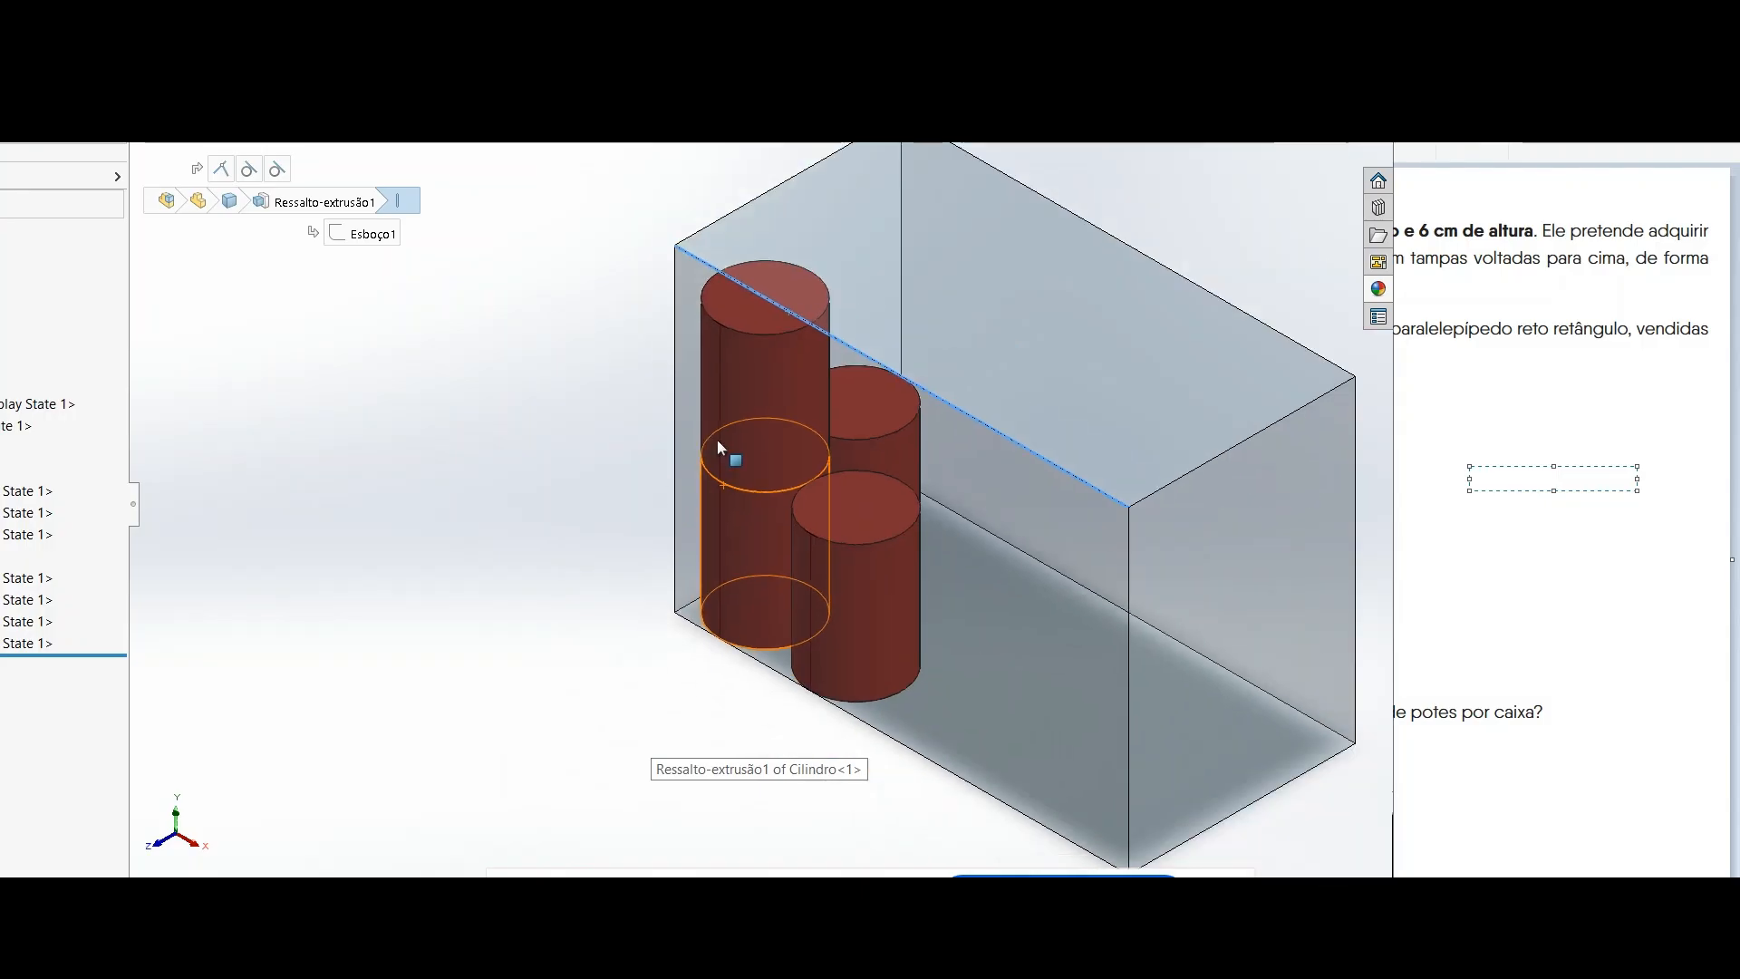
pyautogui.scroll(-3, 718, 448)
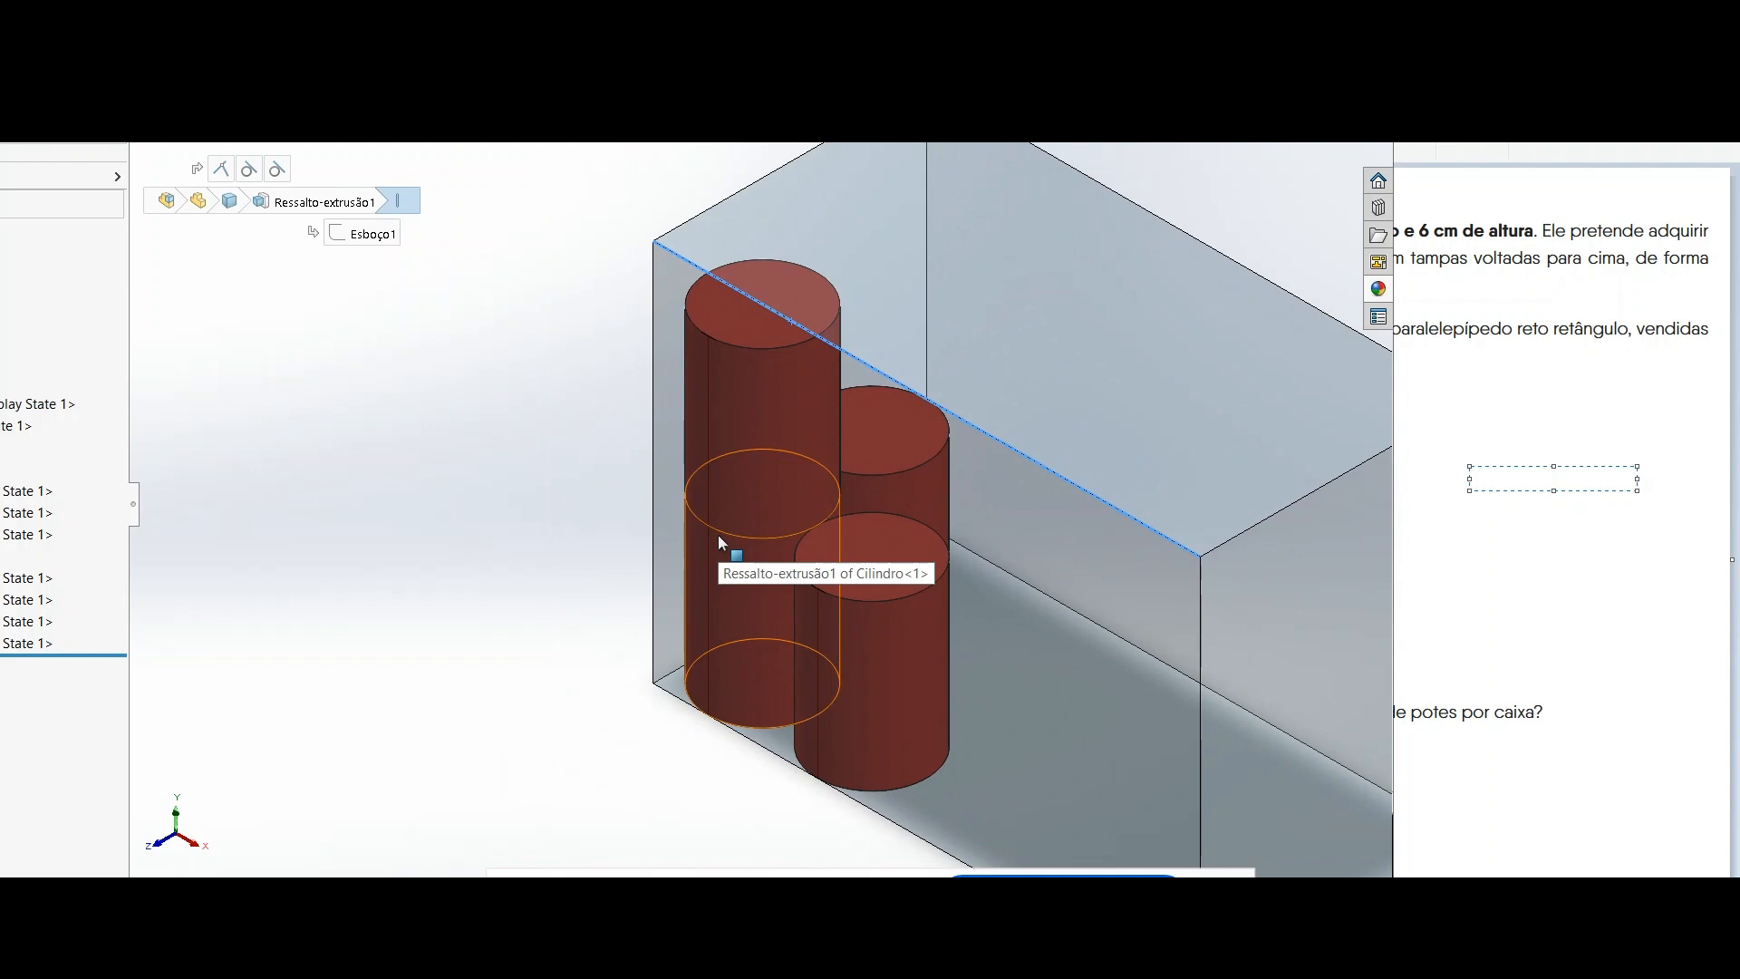
# Switch to the question 140 image in Paint and write "/4=2" beside the lengths of models I and II.
pyautogui.click(1455, 562)
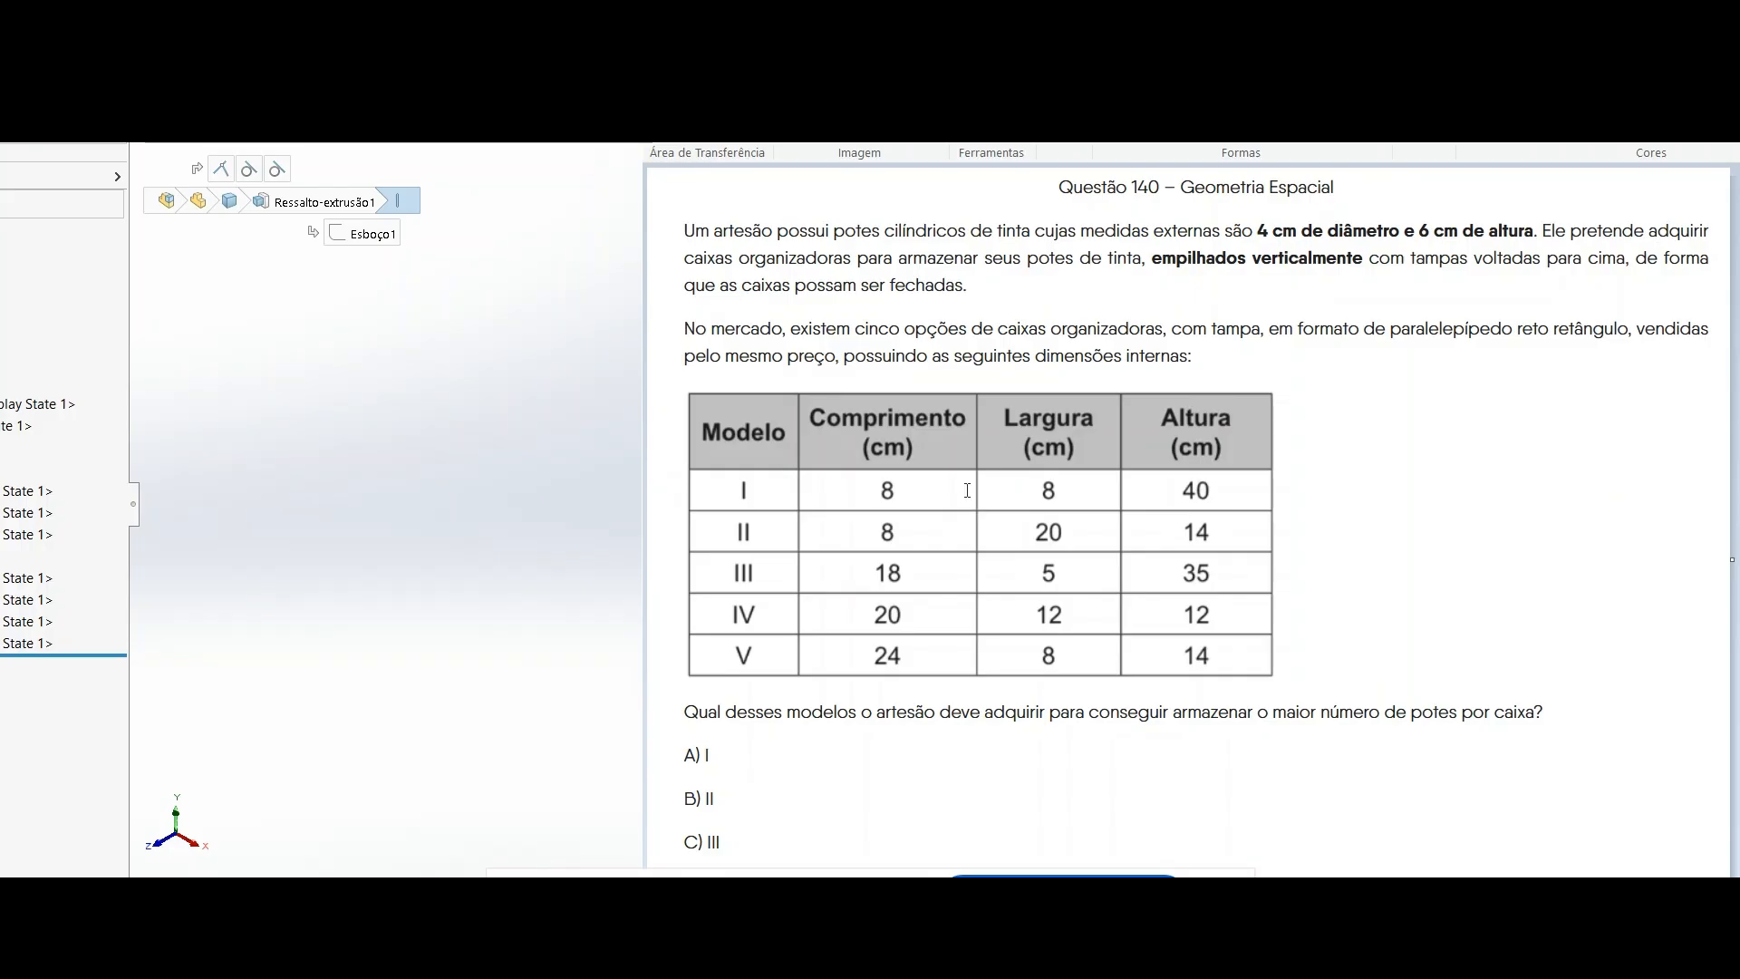
pyautogui.click(898, 490)
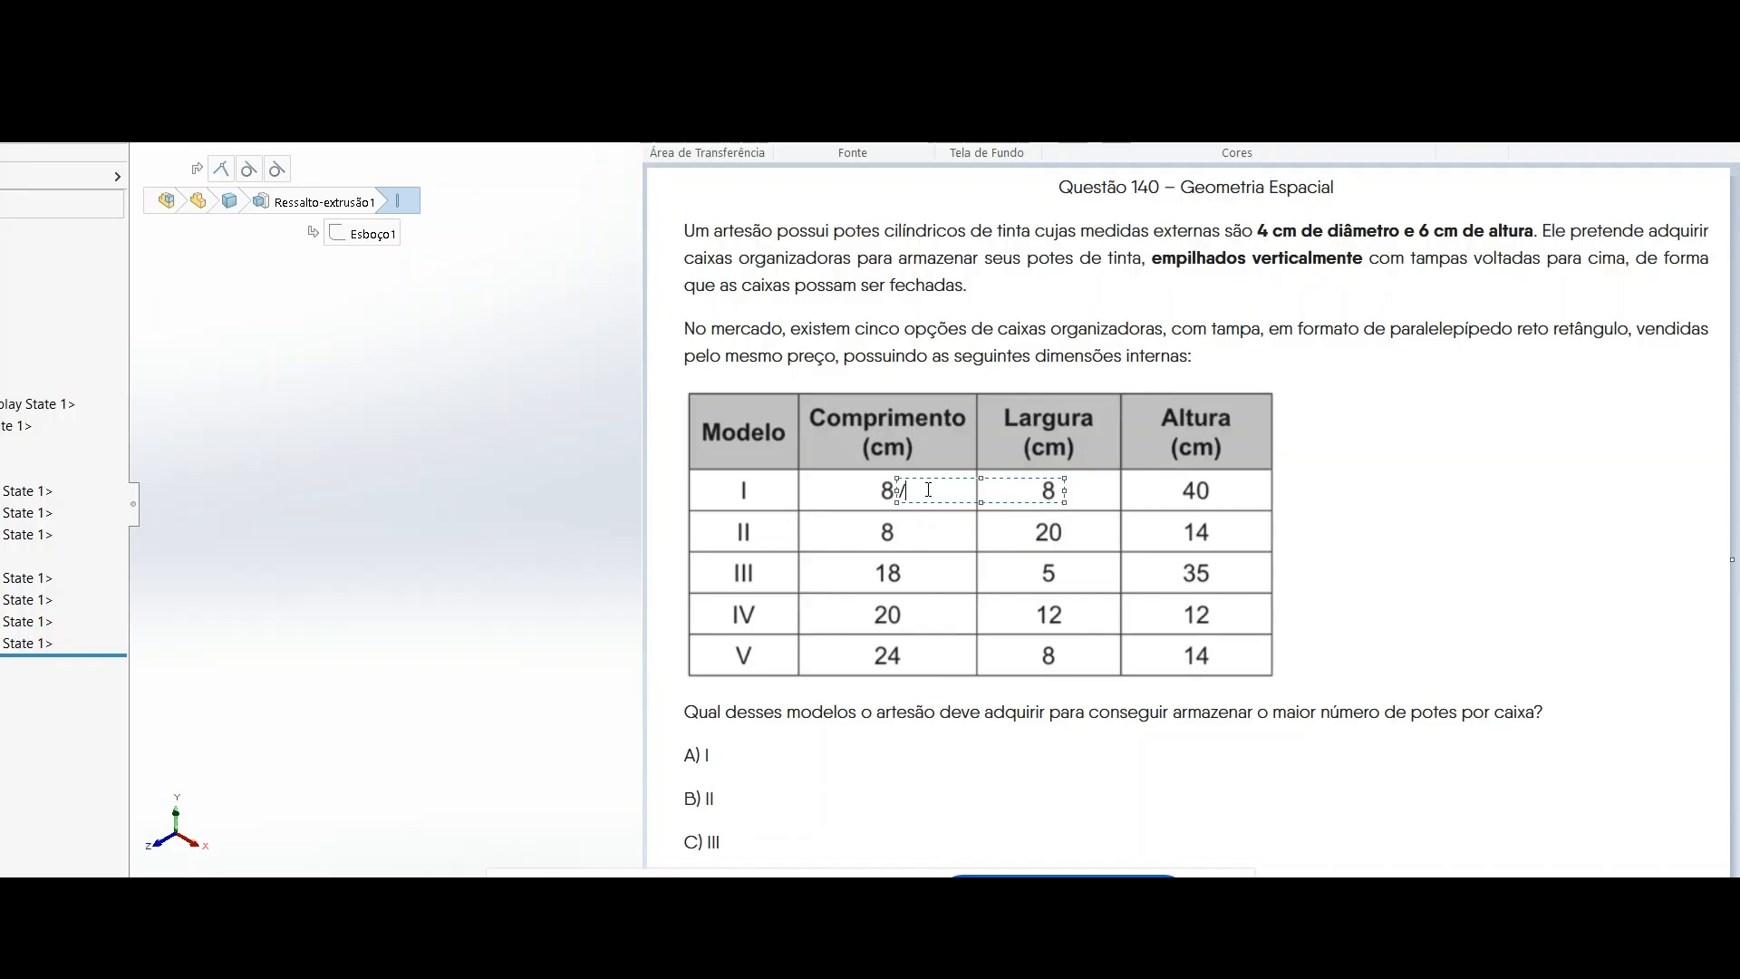
pyautogui.write('4=2')
pyautogui.click(911, 535)
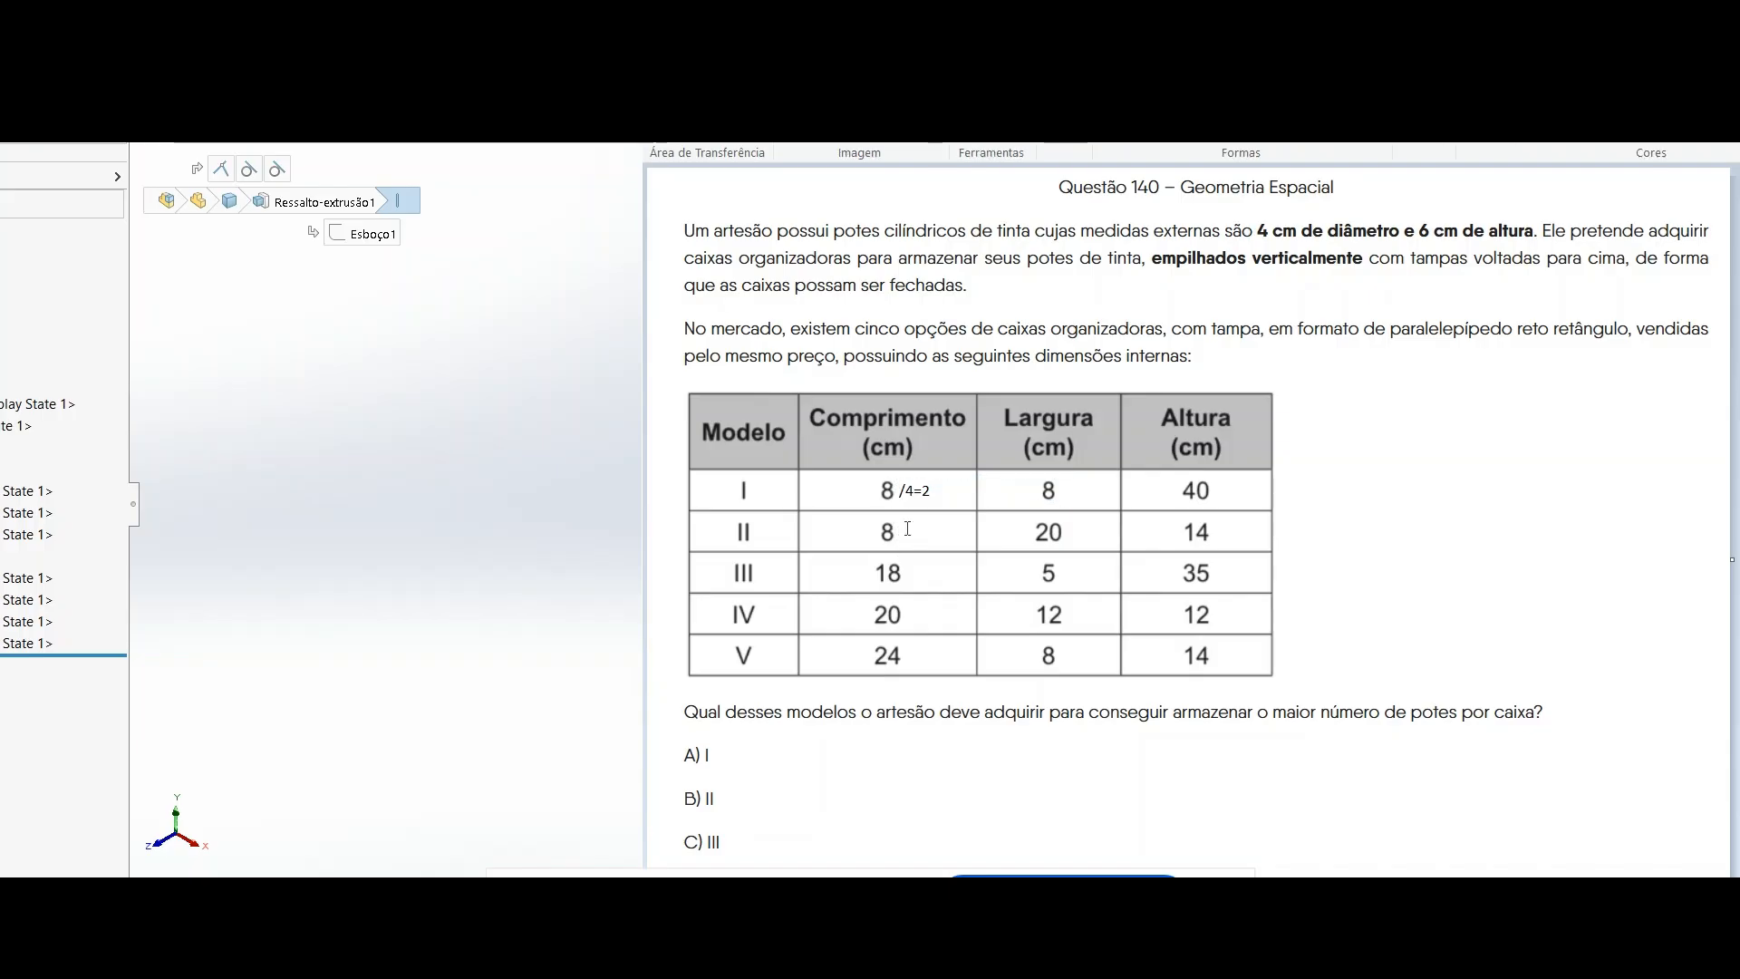
pyautogui.click(906, 516)
pyautogui.write('/4=2')
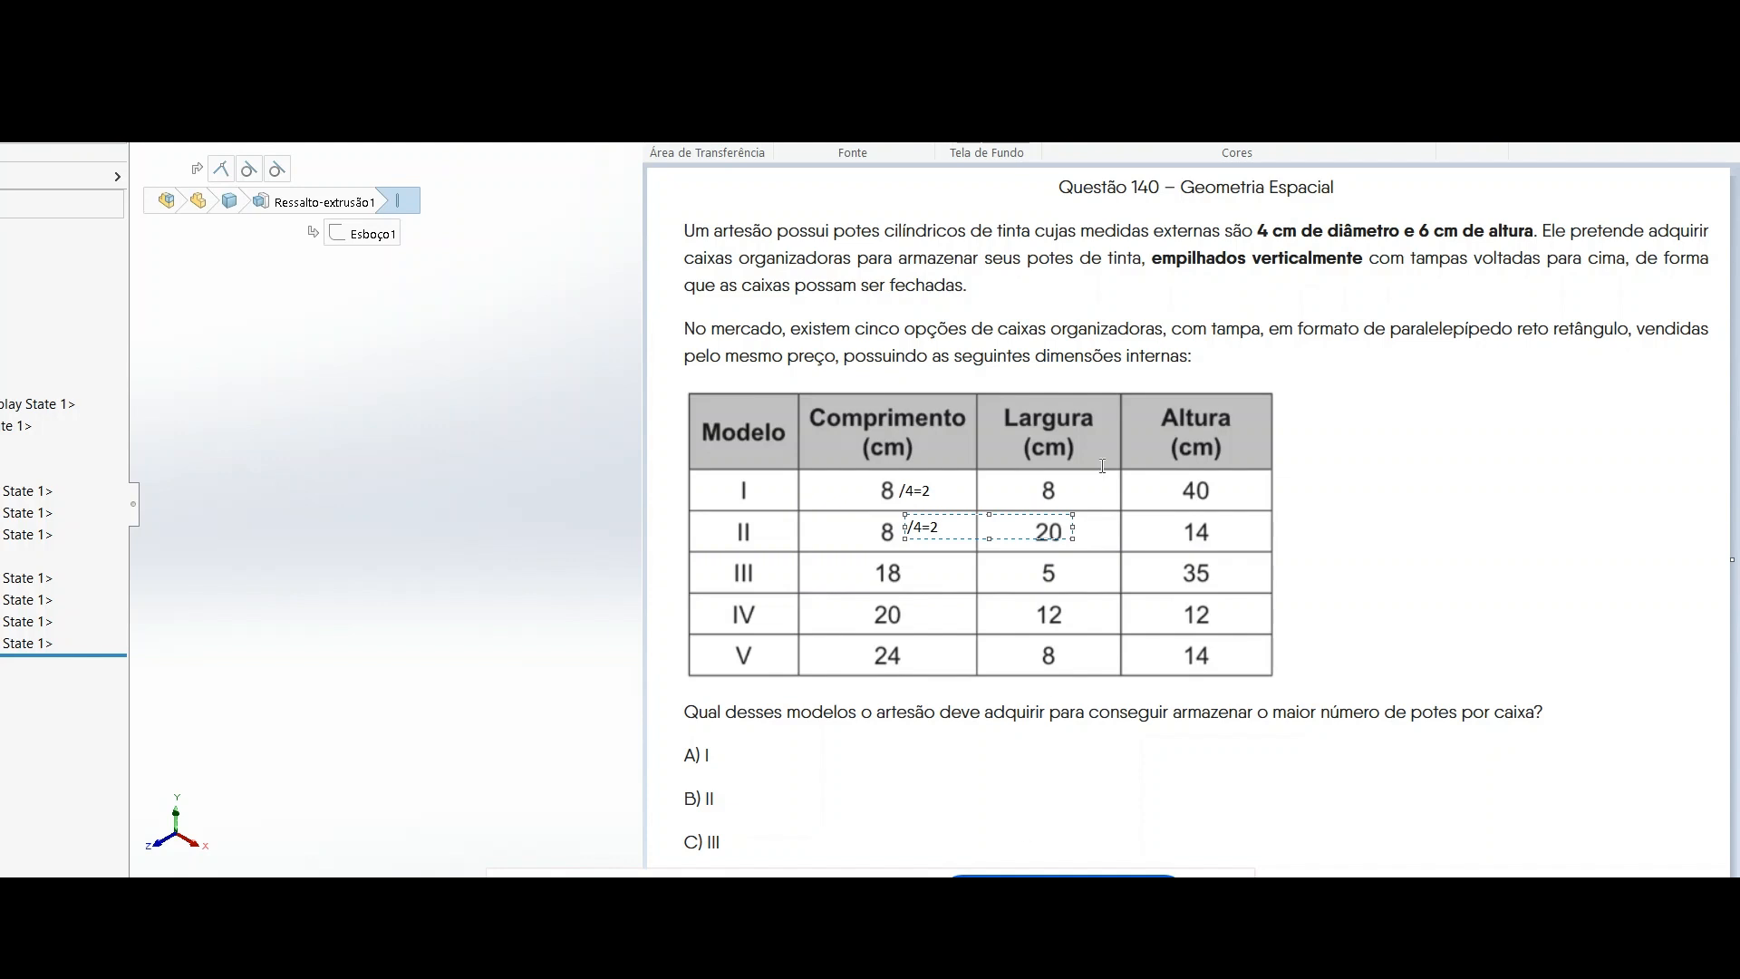
# Write "/4=4", "/4=5" and "/4=6" beside the lengths of models III, IV and V respectively.
pyautogui.click(910, 571)
pyautogui.click(905, 560)
pyautogui.write('/4=')
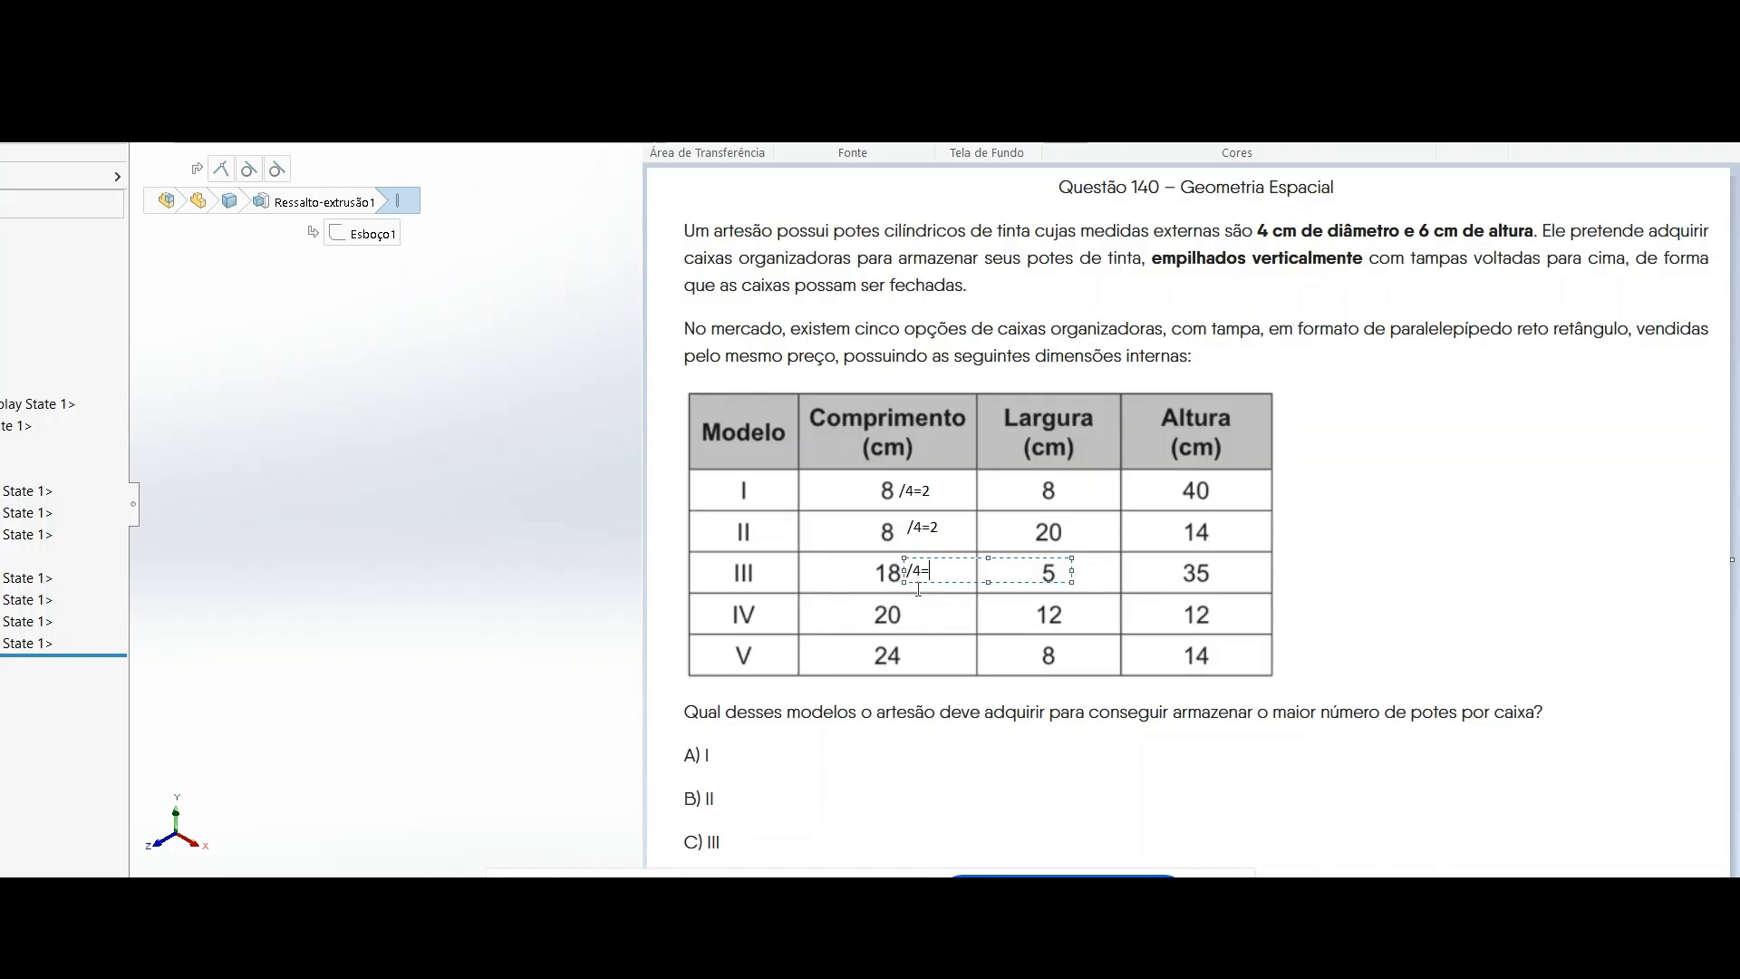
pyautogui.write('4')
pyautogui.click(913, 618)
pyautogui.click(907, 606)
pyautogui.write('/4=5')
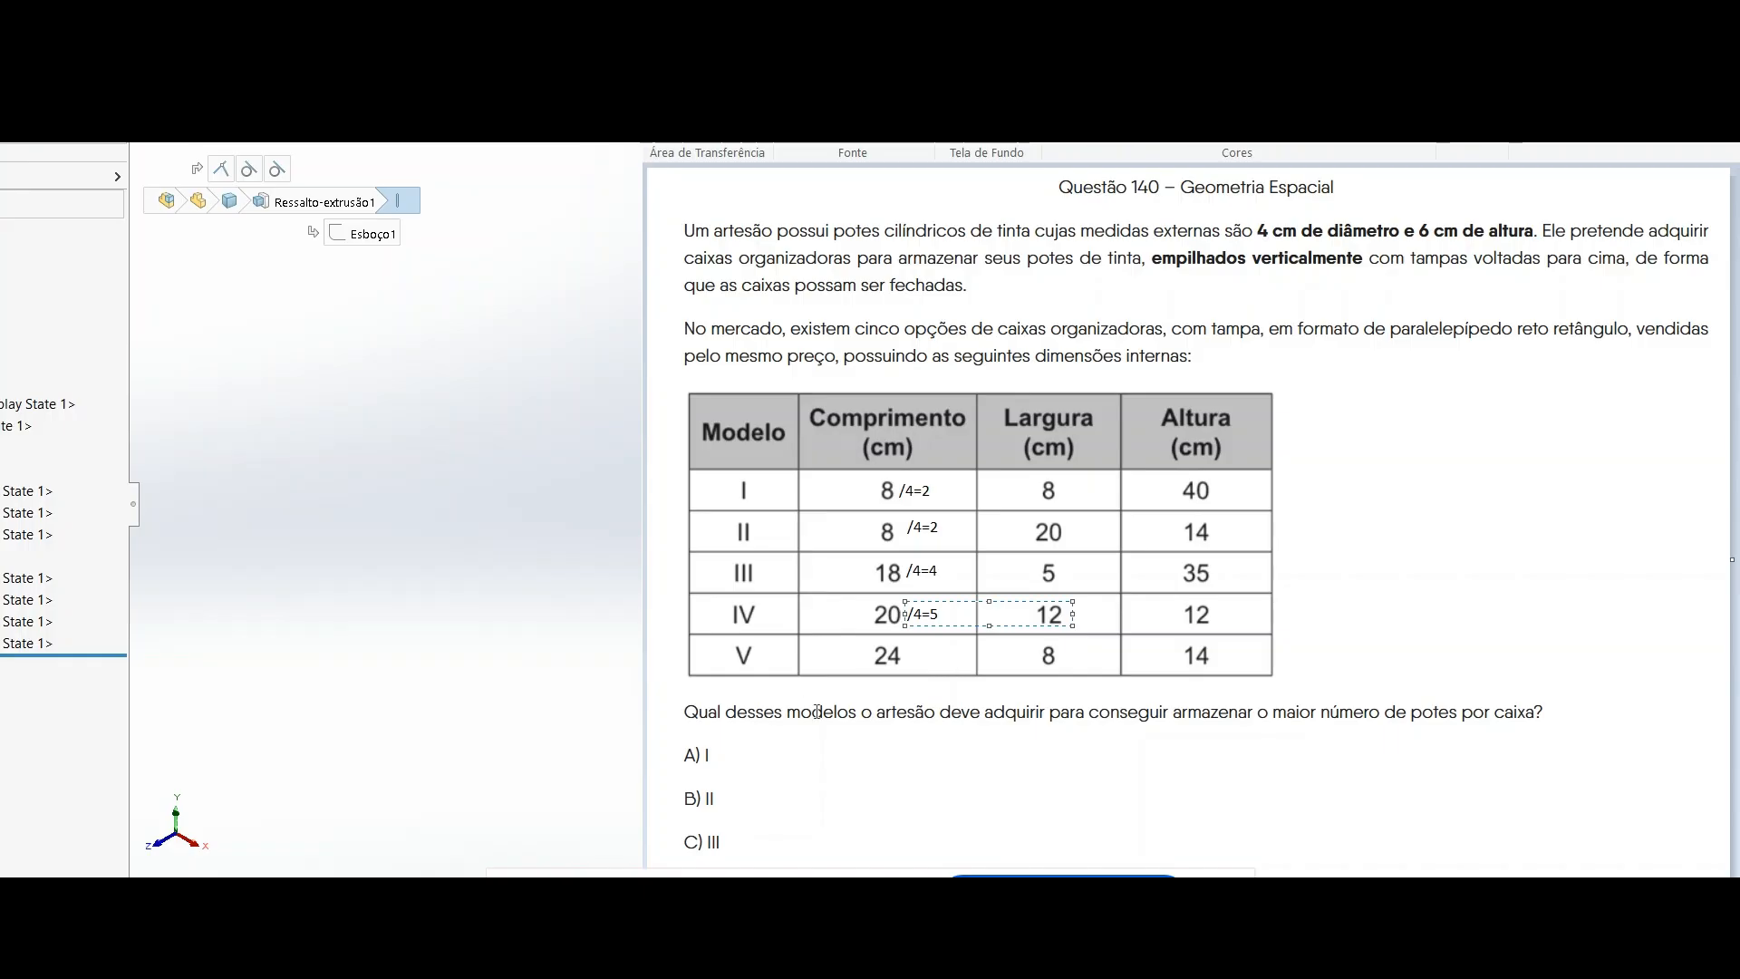
pyautogui.click(900, 675)
pyautogui.click(905, 644)
pyautogui.write('/4=')
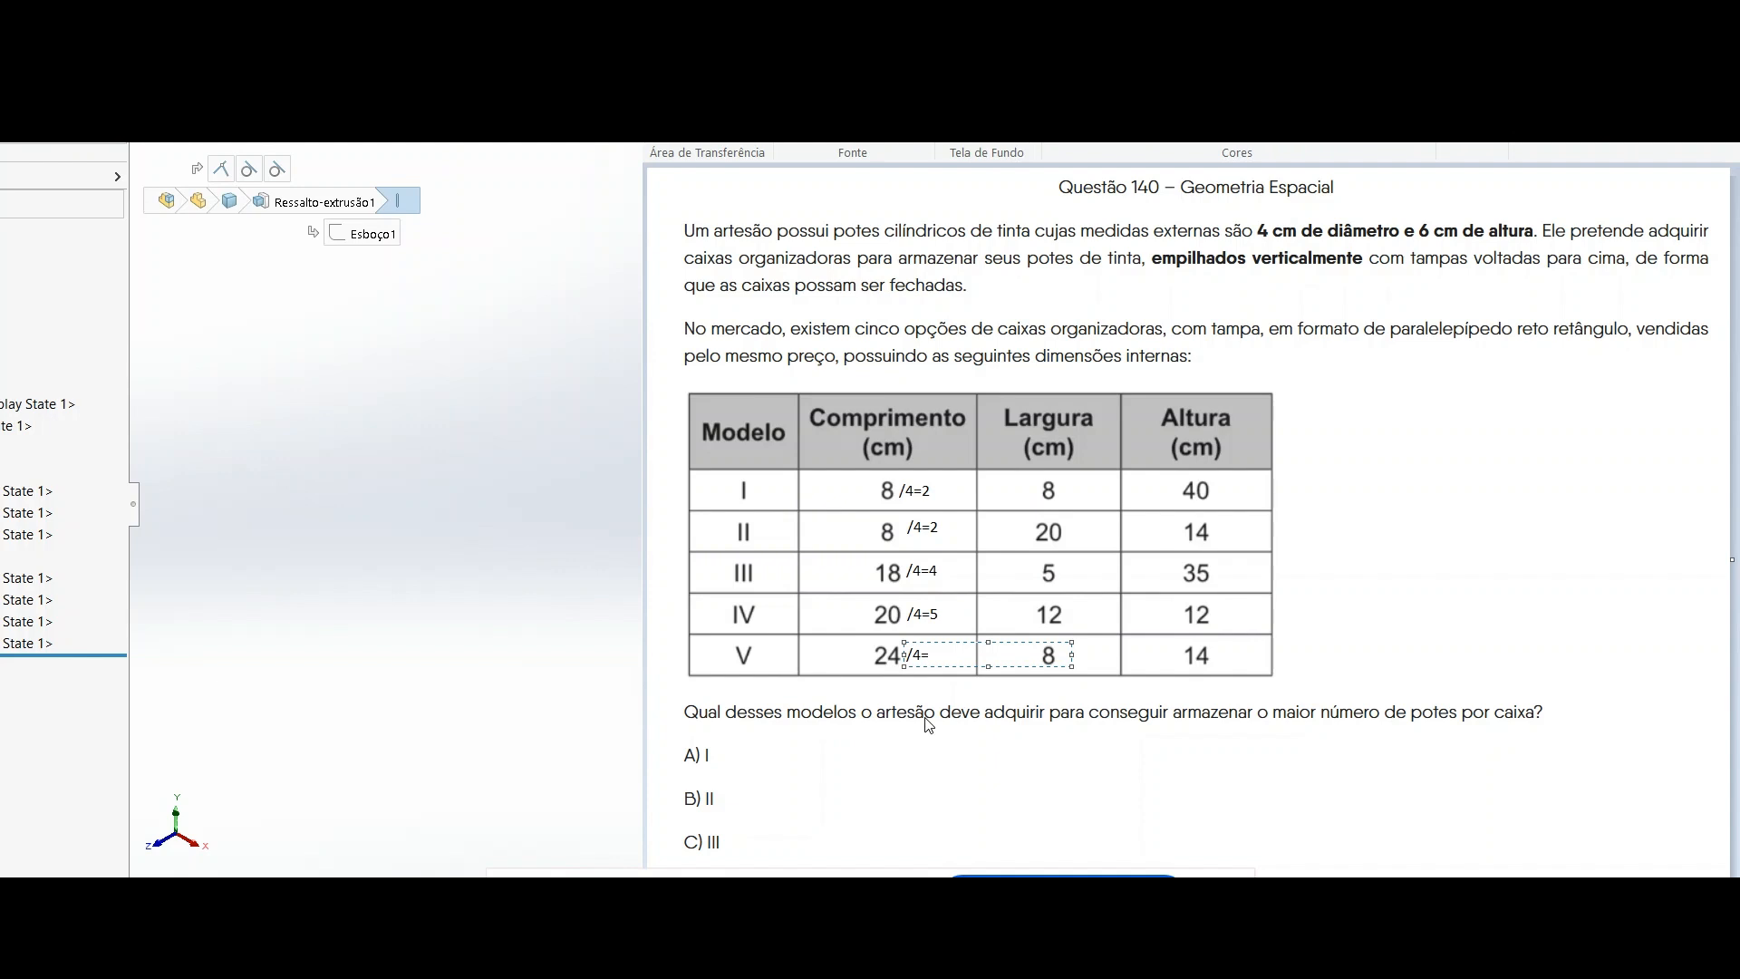
pyautogui.write('6')
pyautogui.click(897, 523)
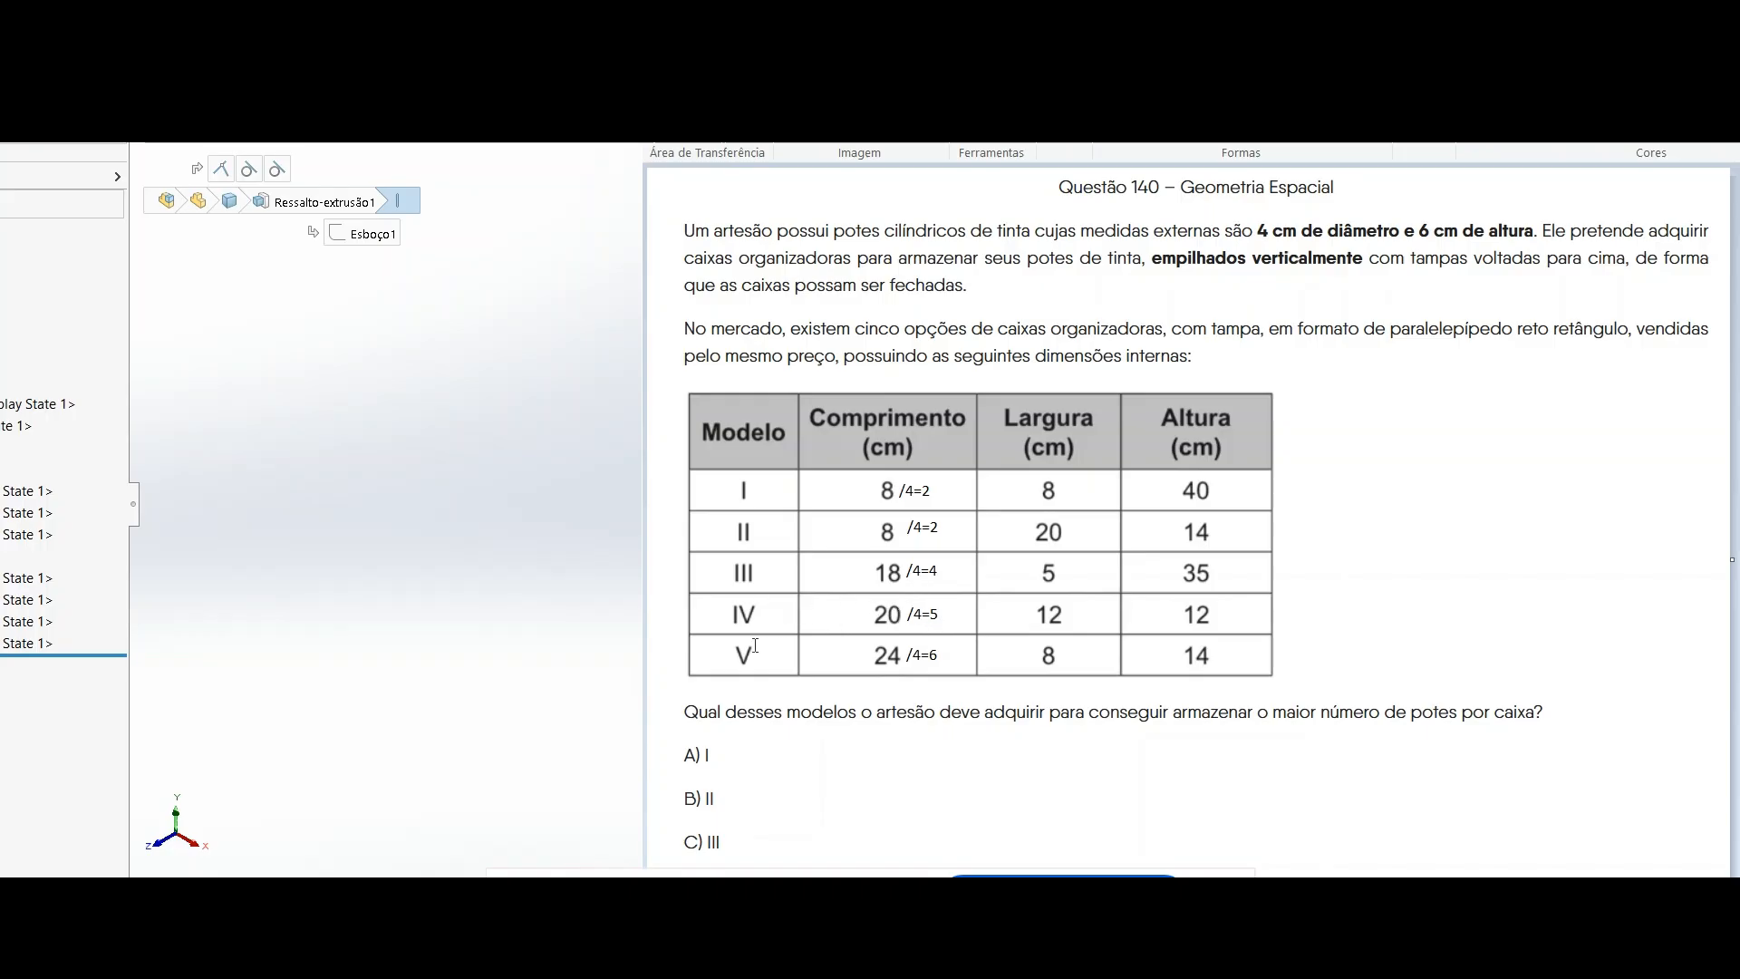
# Write "/4=2" beside the width of model I and "/4=5" beside the width of model II.
pyautogui.click(1061, 488)
pyautogui.write('/4=')
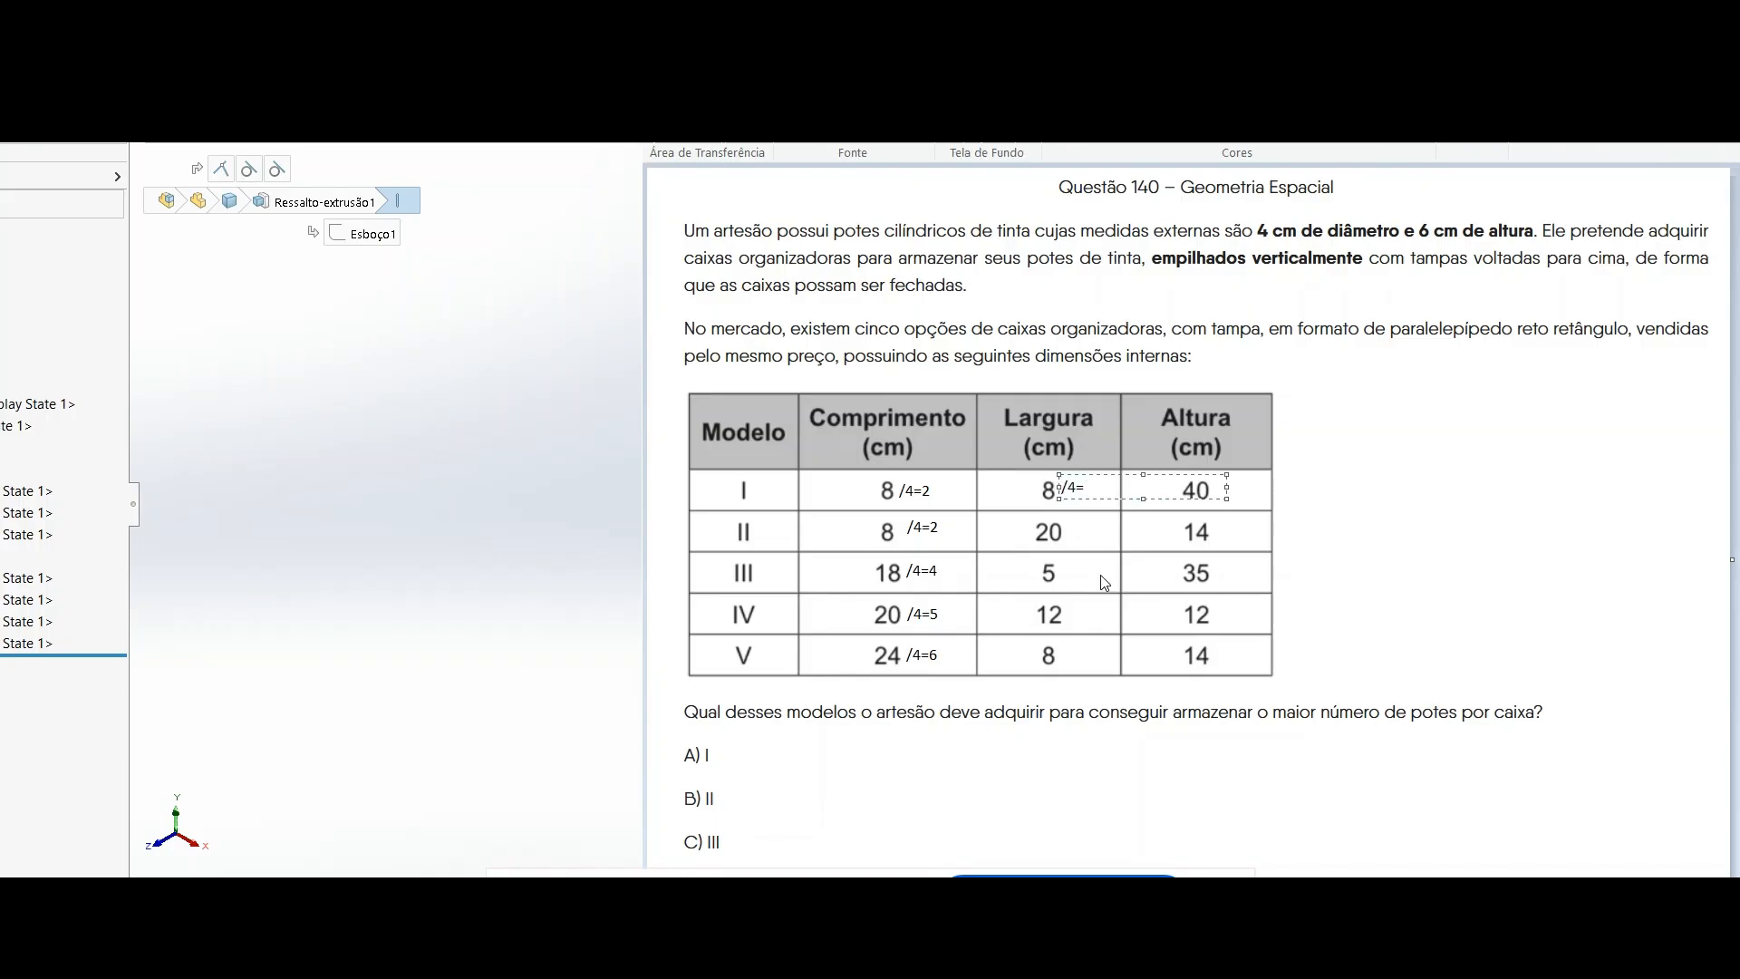
pyautogui.write('2')
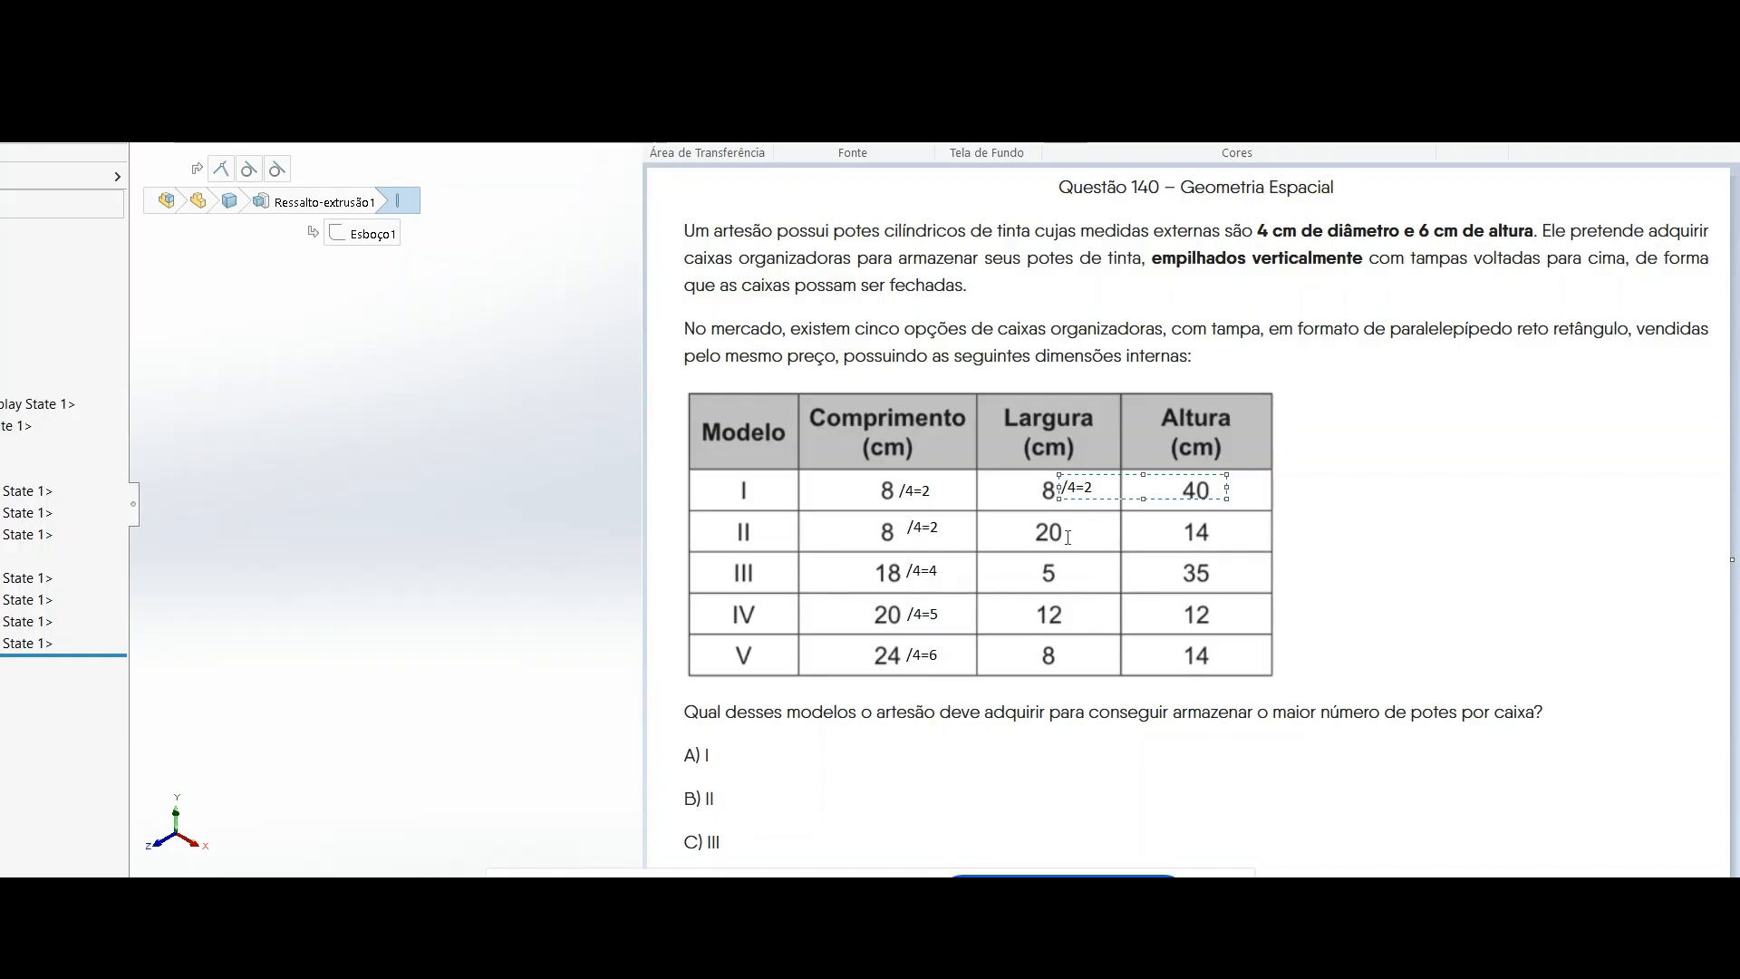
pyautogui.click(1063, 516)
pyautogui.write('/4=5')
pyautogui.click(1064, 581)
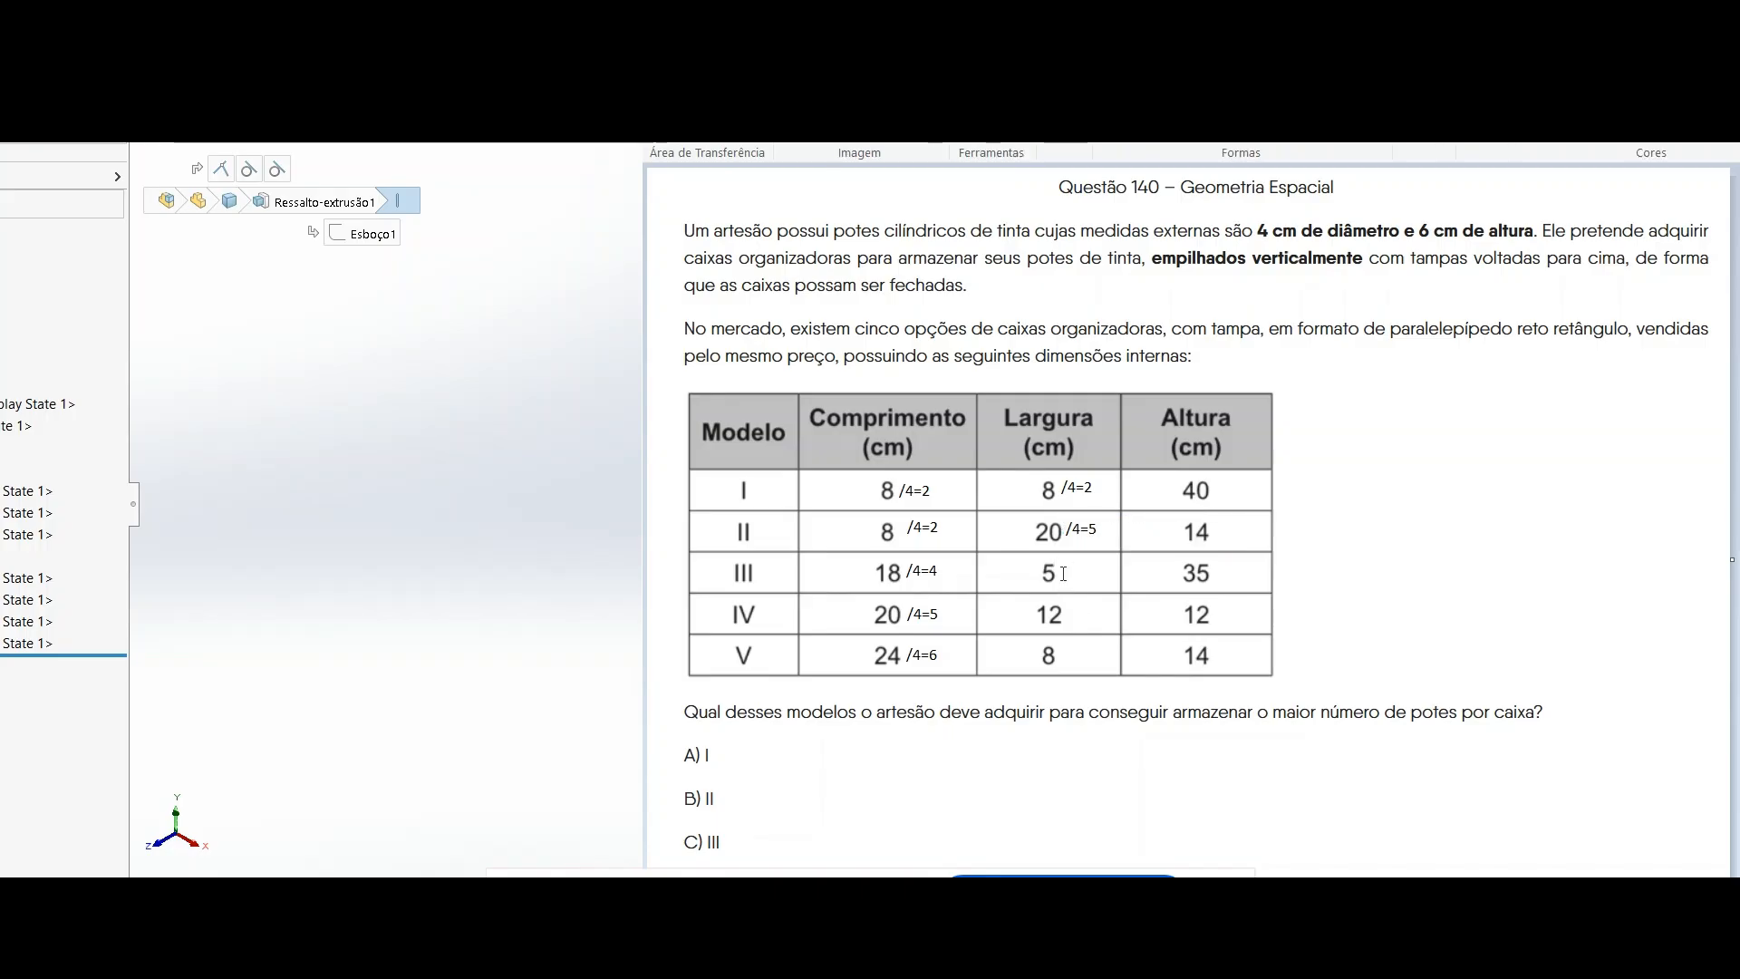
# Write "/4=1", "/4=3" and "/4=2" beside the widths of models III, IV and V respectively.
pyautogui.click(1064, 573)
pyautogui.write('/4=1')
pyautogui.click(1062, 616)
pyautogui.click(1067, 614)
pyautogui.write('/')
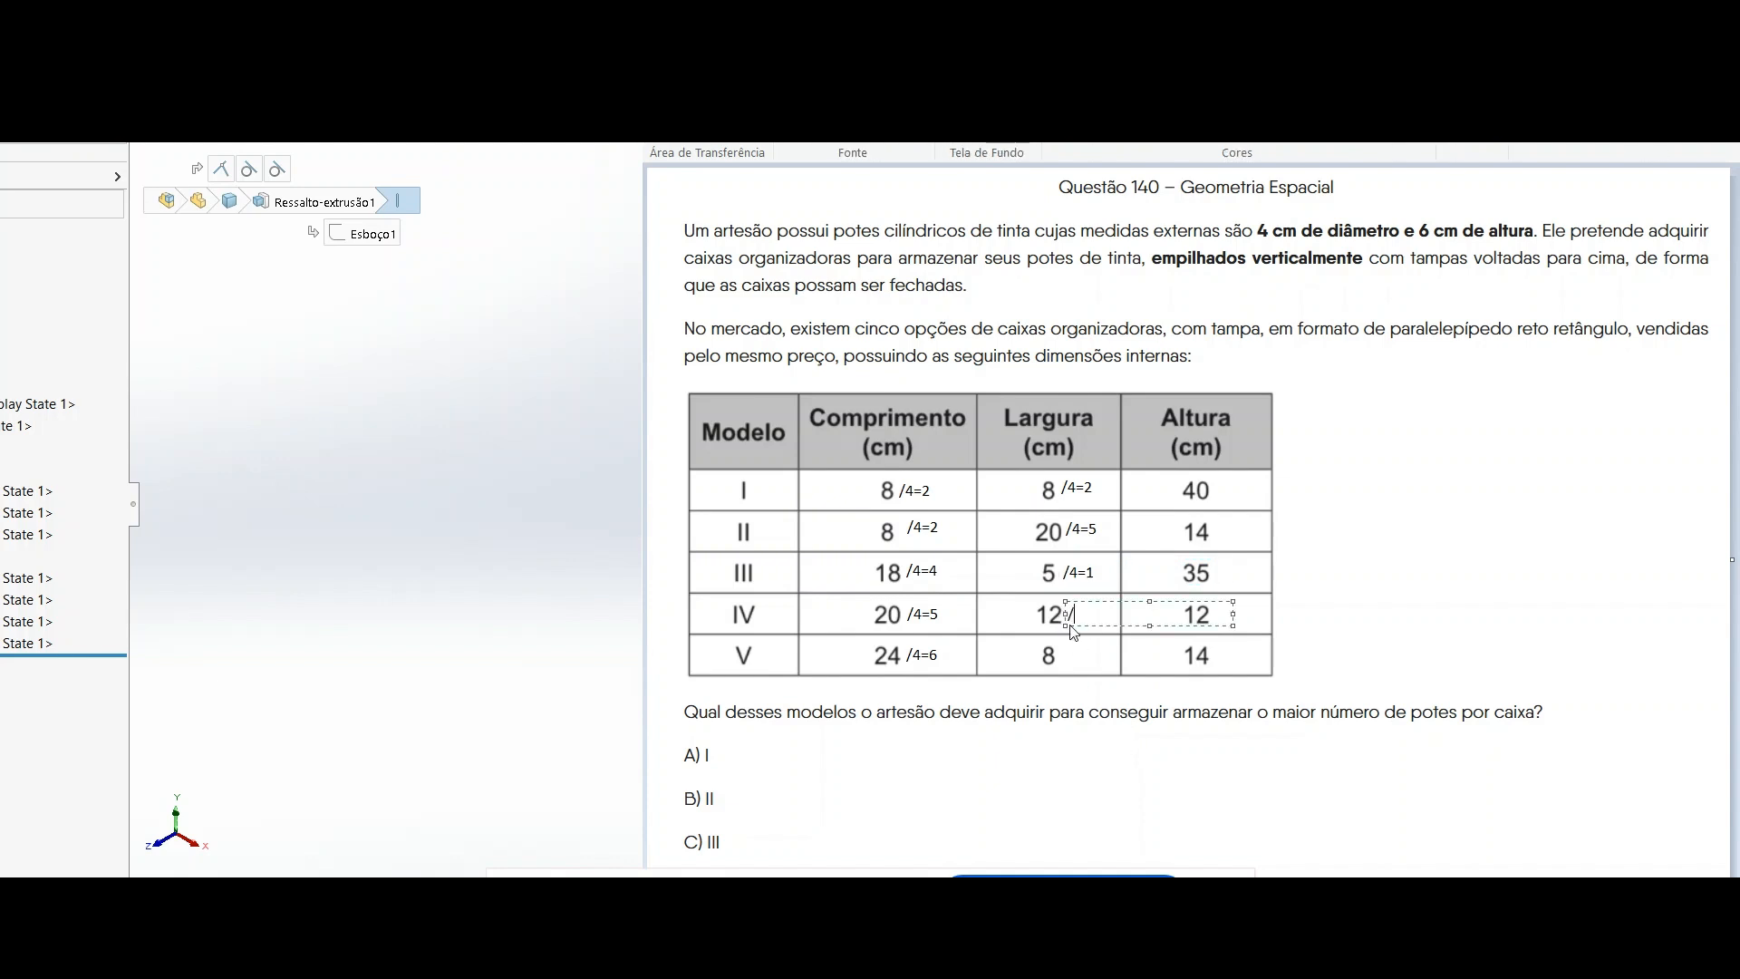
pyautogui.write('4=3')
pyautogui.click(1065, 658)
pyautogui.click(1058, 658)
pyautogui.write('/4=2')
pyautogui.click(1289, 494)
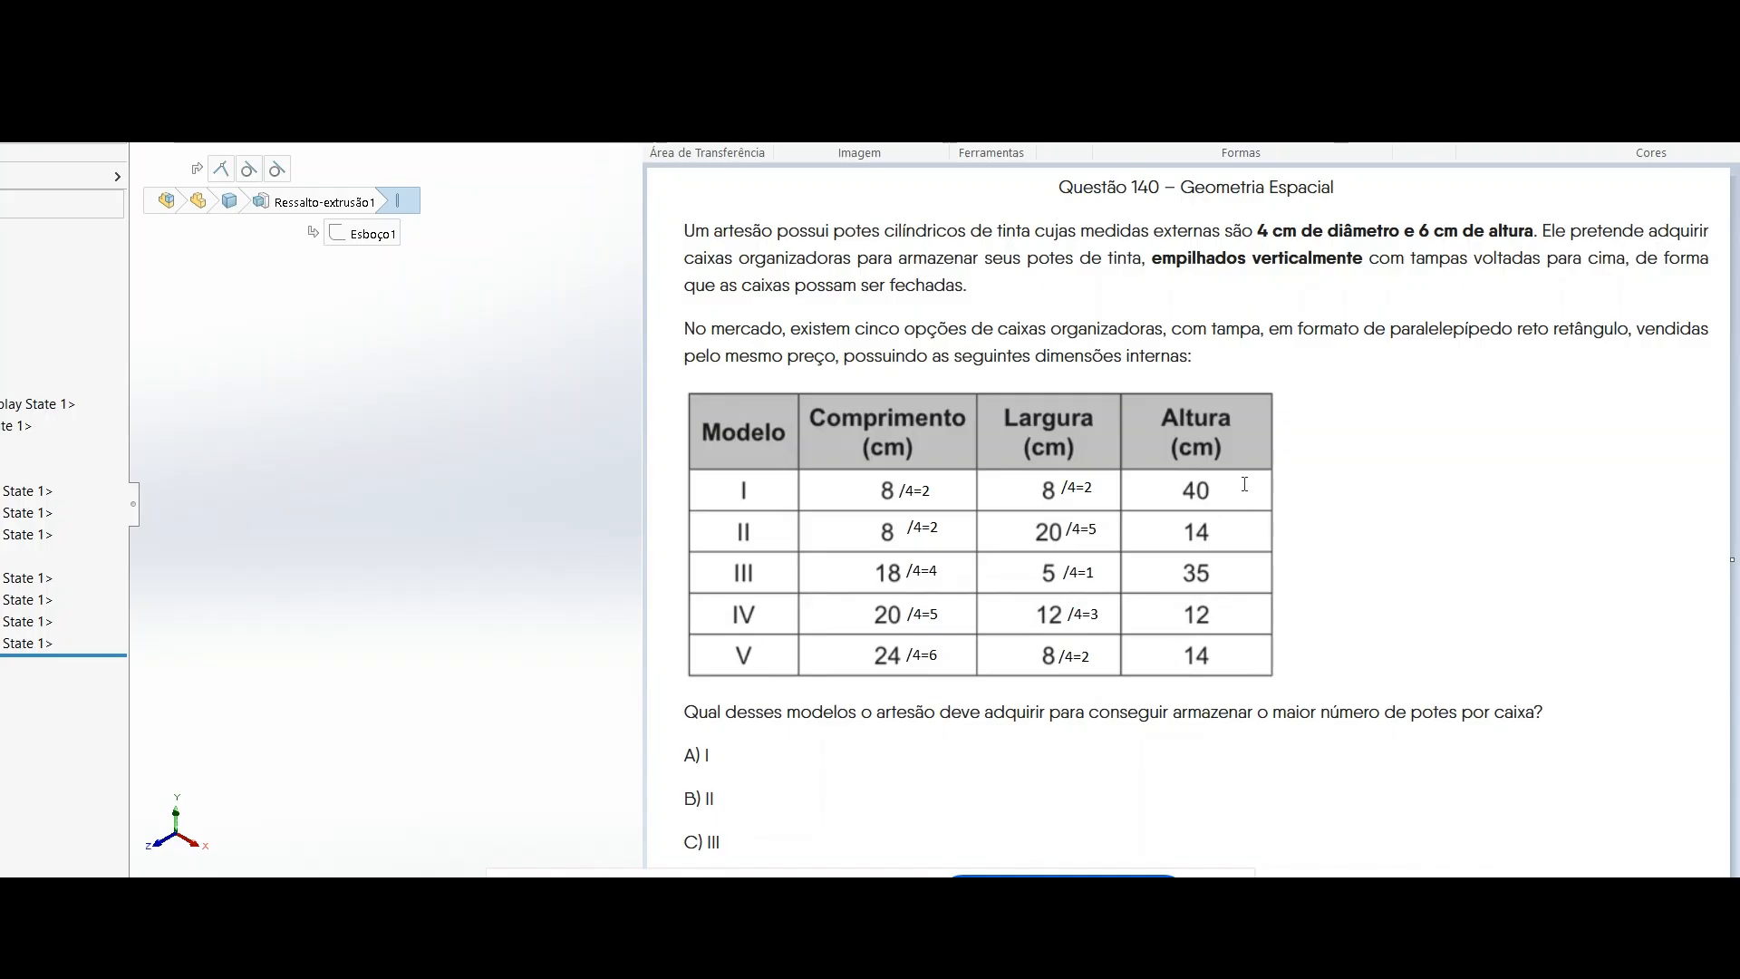
# Write "/6=6" beside the height of model I and "6=2" beside the height of model II.
pyautogui.click(1213, 481)
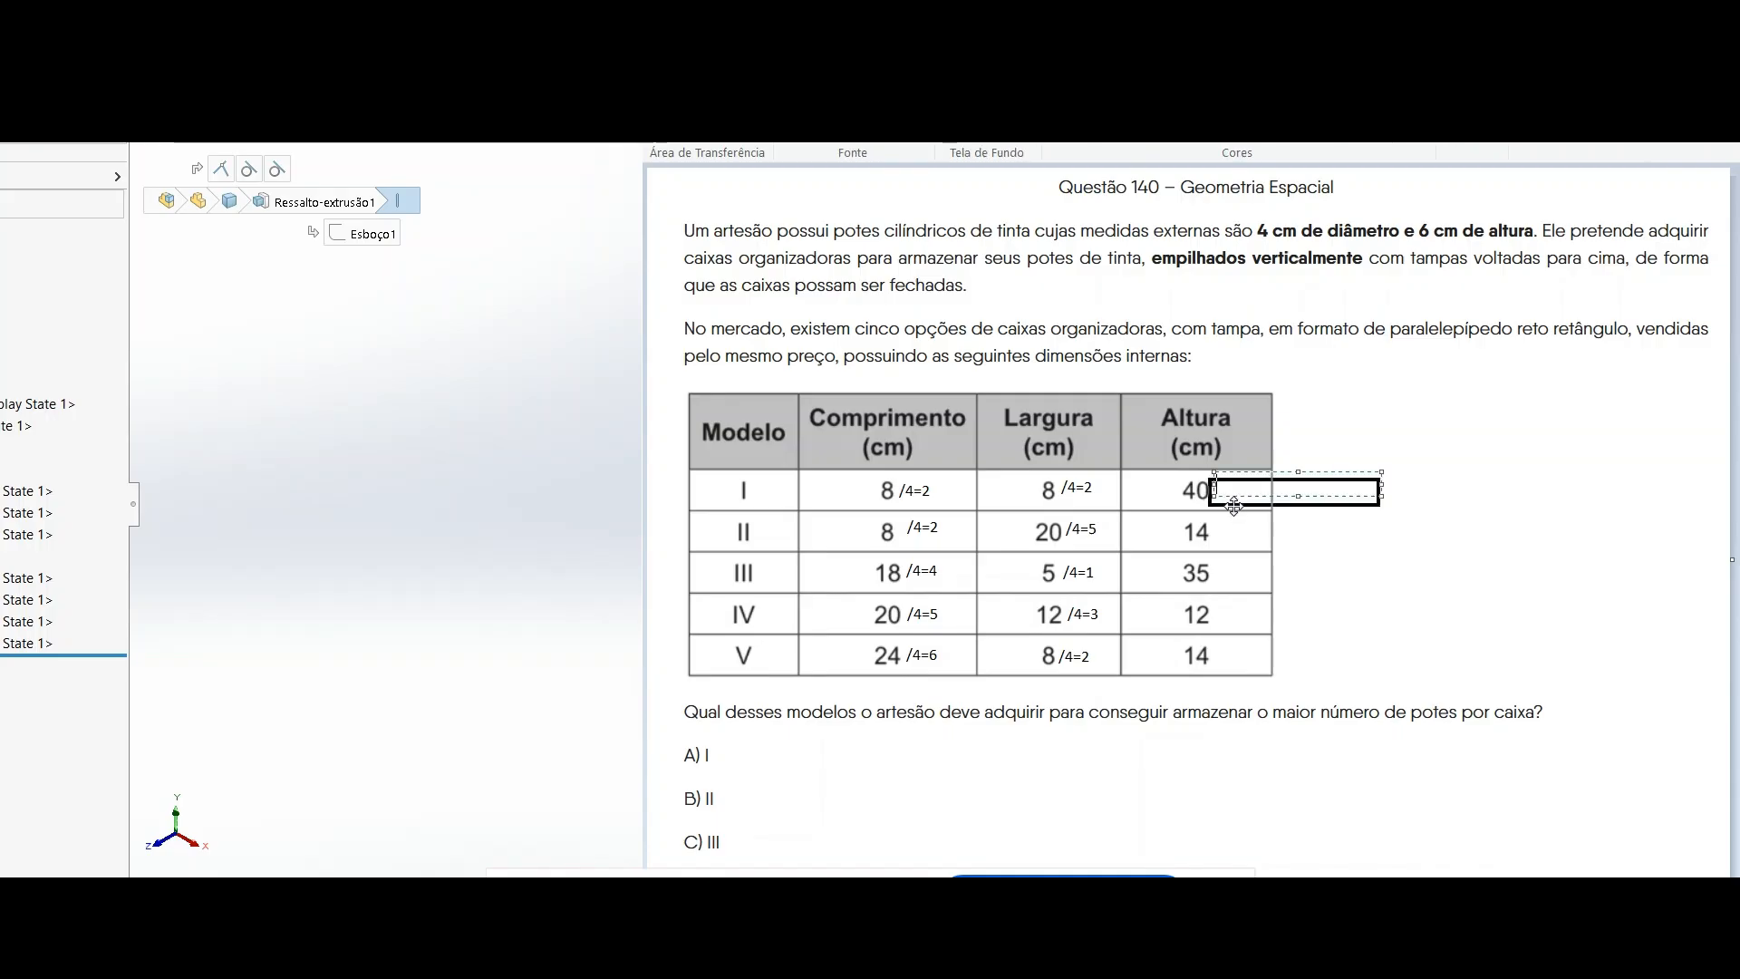
pyautogui.moveTo(1236, 498); pyautogui.dragTo(1231, 501)
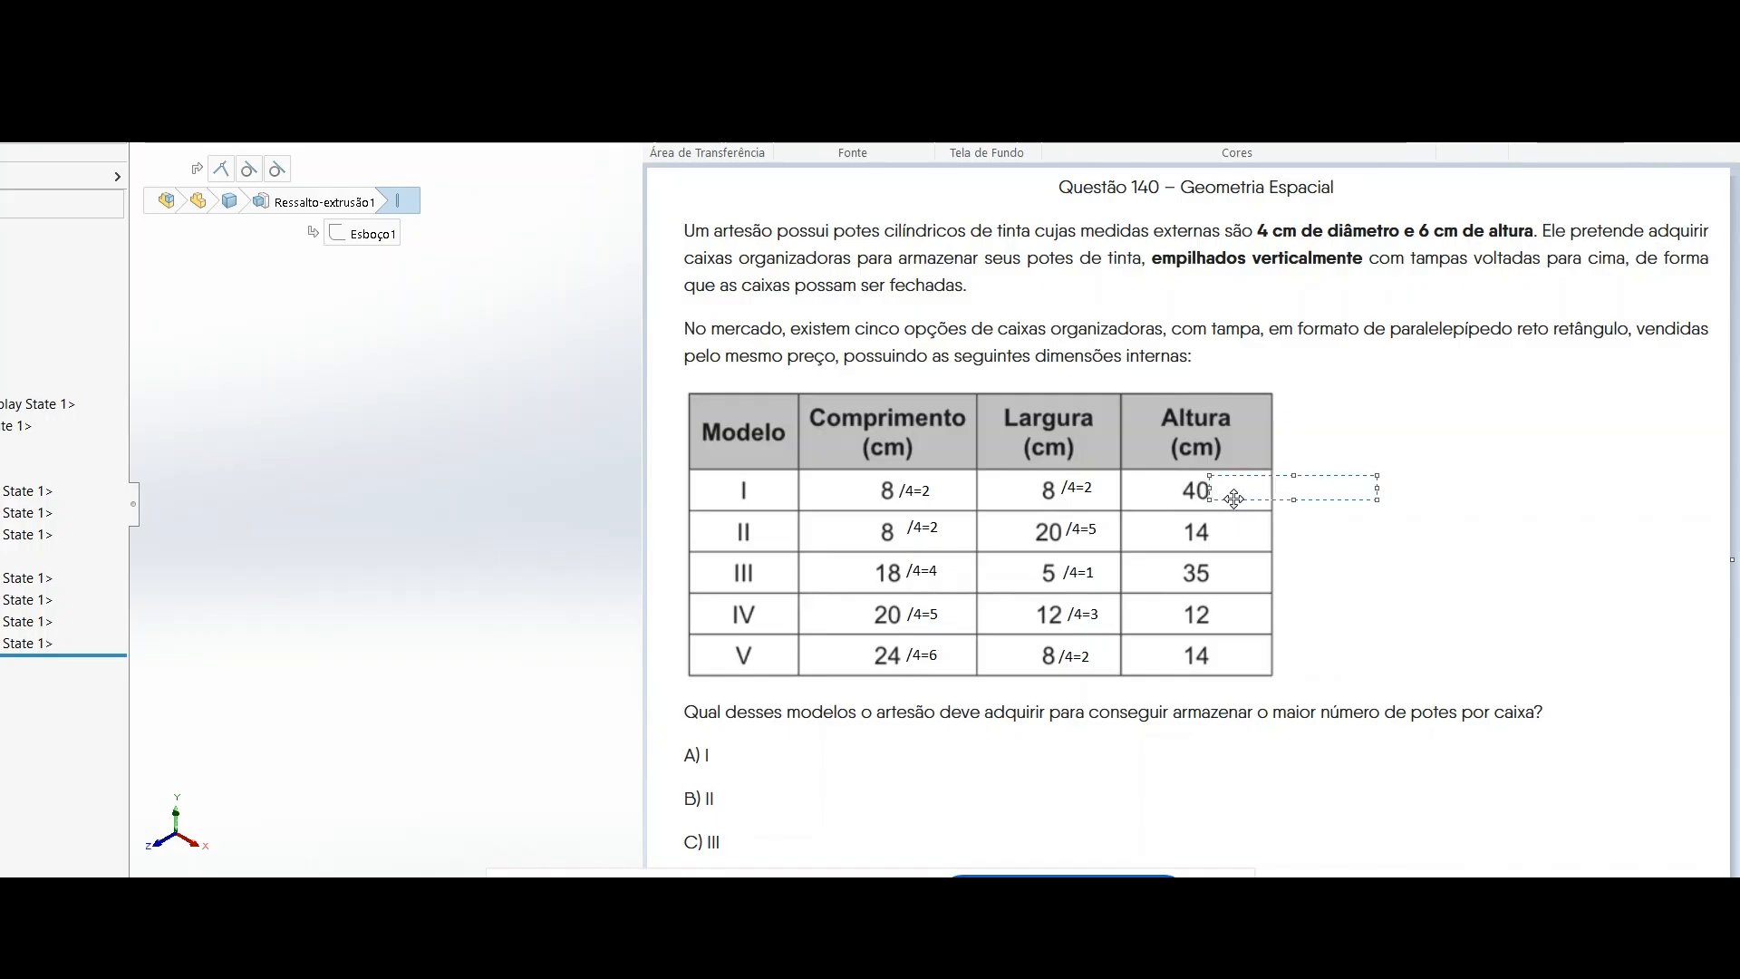
pyautogui.write('/6=')
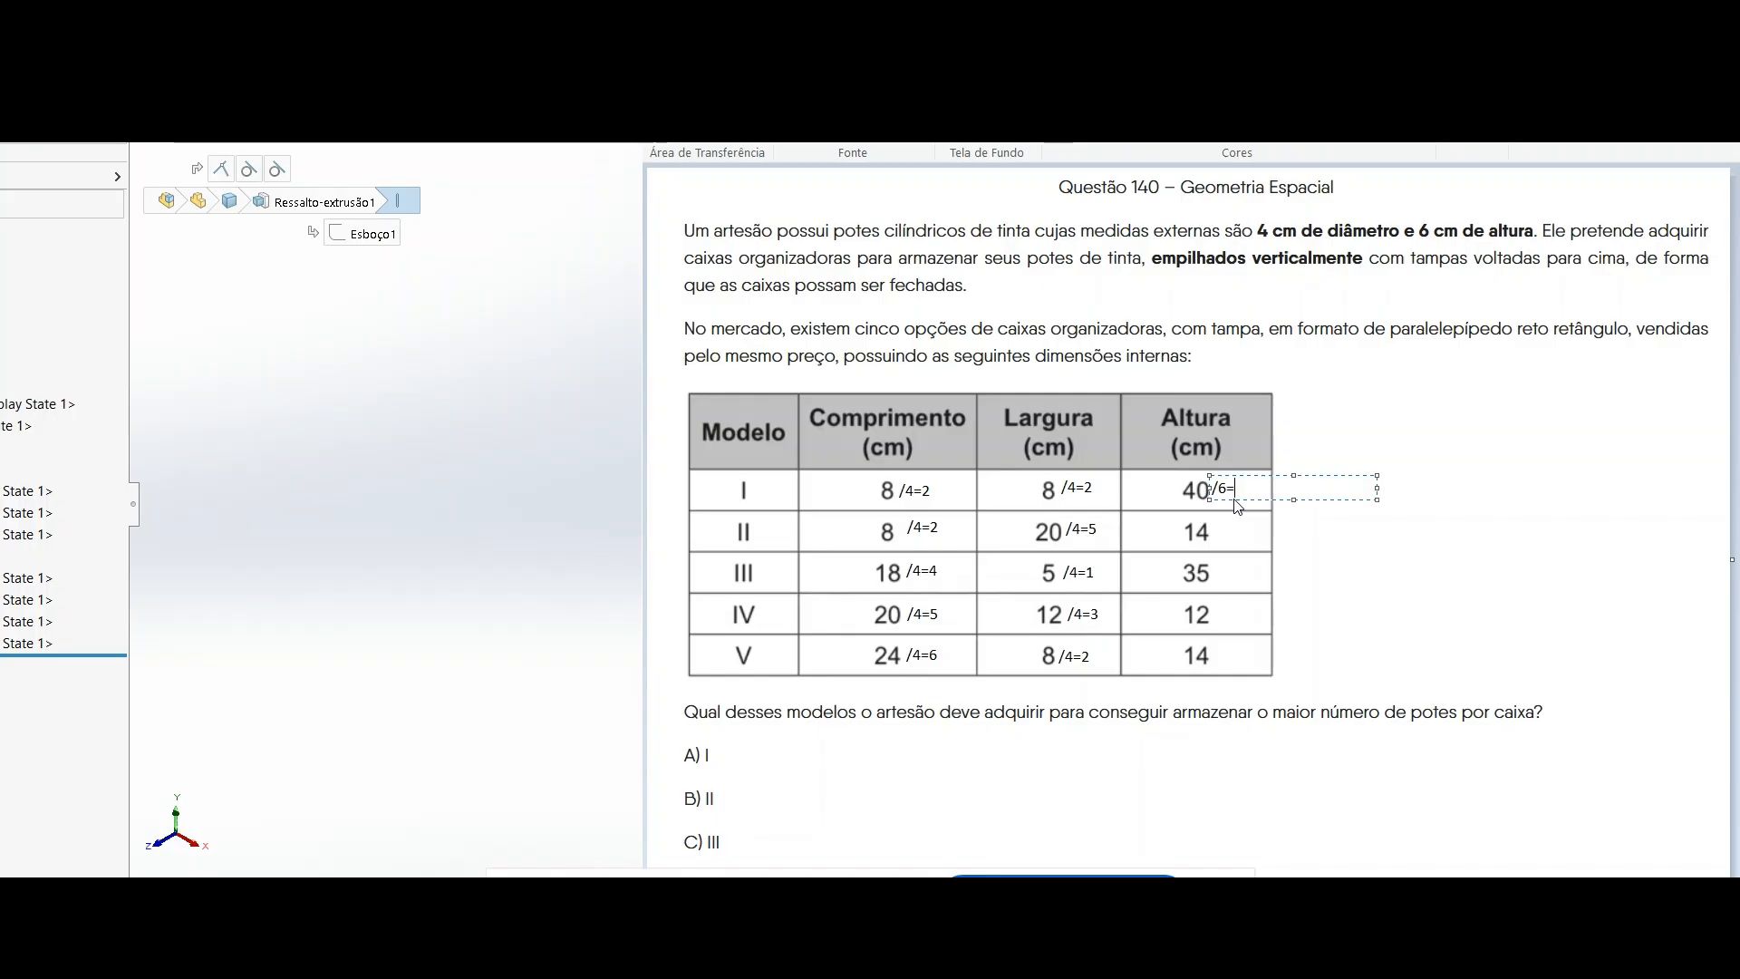
pyautogui.write('6')
pyautogui.click(1217, 525)
pyautogui.write('6=2')
# Write "/6=5" beside the height of model III and "/6=2" beside the heights of models IV and V.
pyautogui.click(1217, 571)
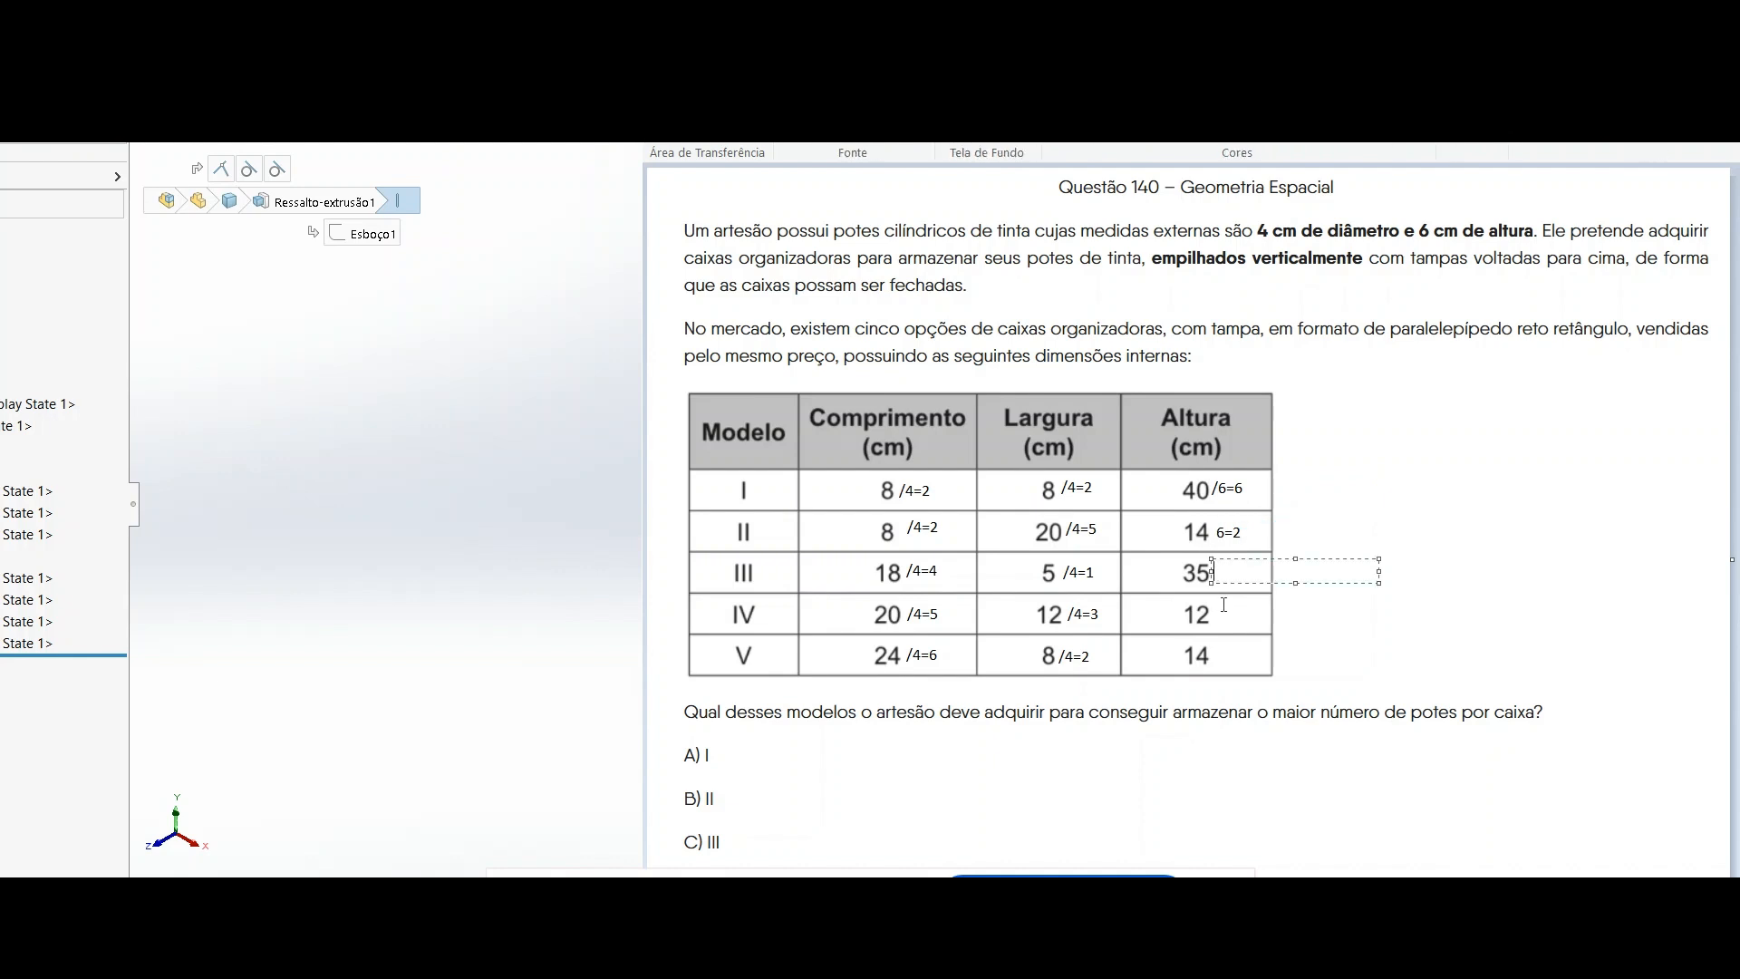
pyautogui.write('/6=5')
pyautogui.click(1214, 603)
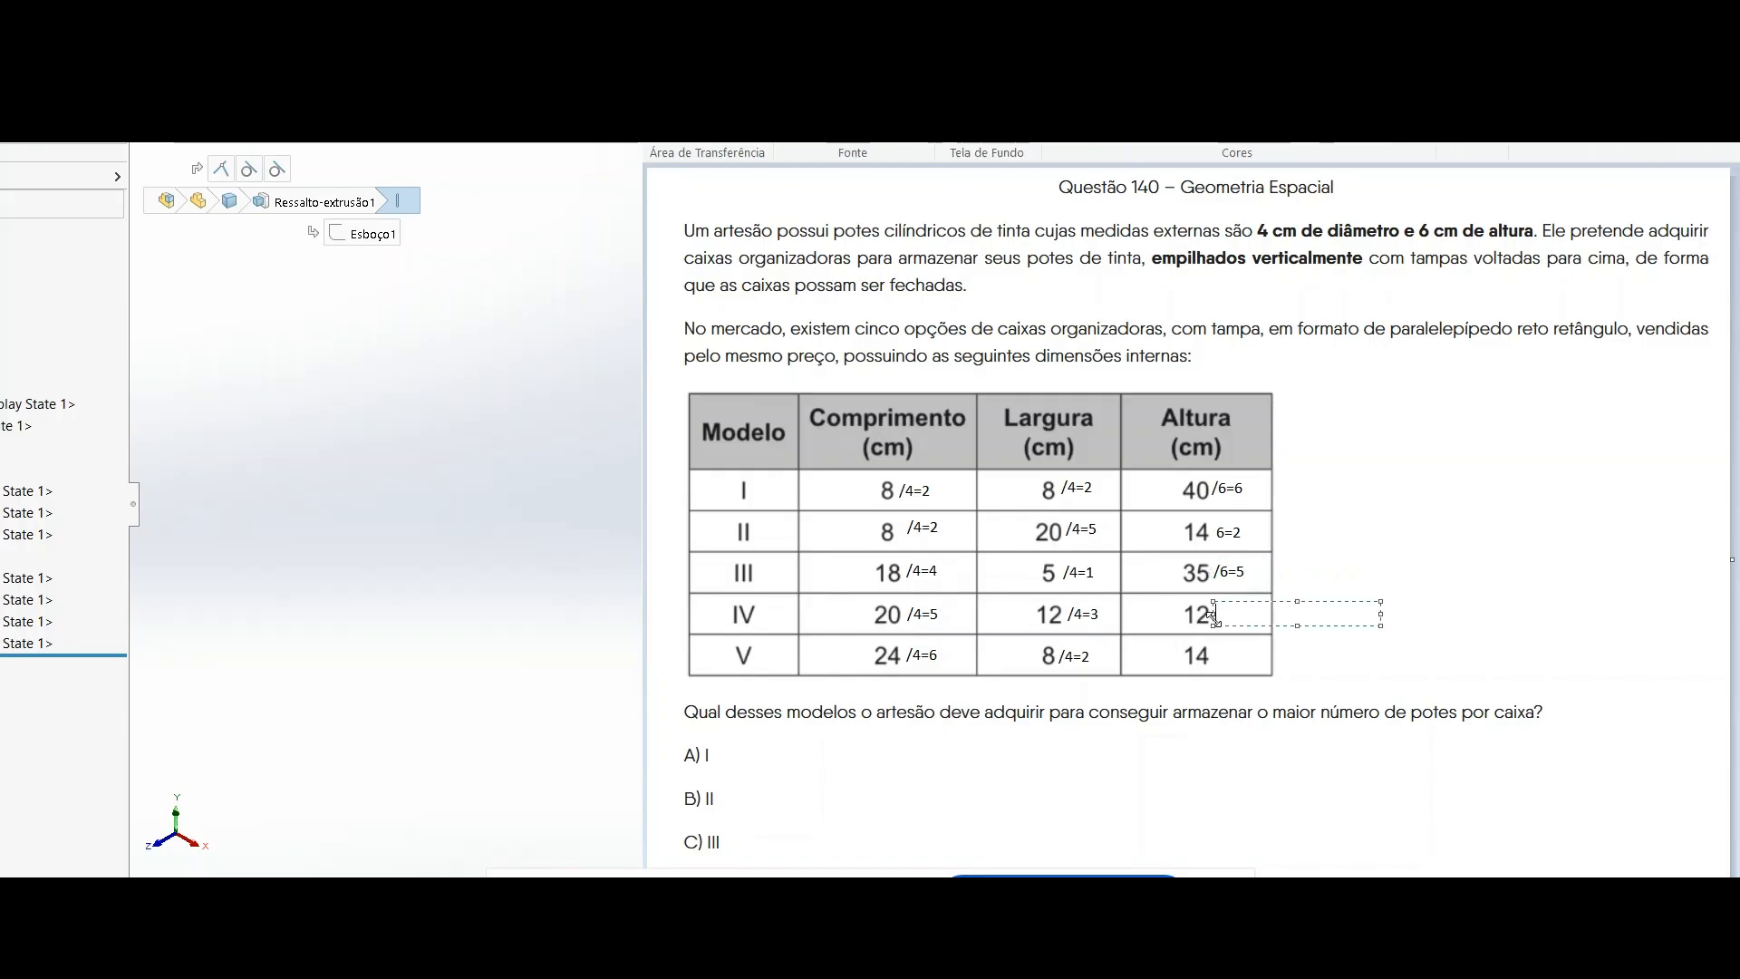
pyautogui.write('/6=2')
pyautogui.click(1210, 661)
pyautogui.write('/6=2')
pyautogui.click(1110, 459)
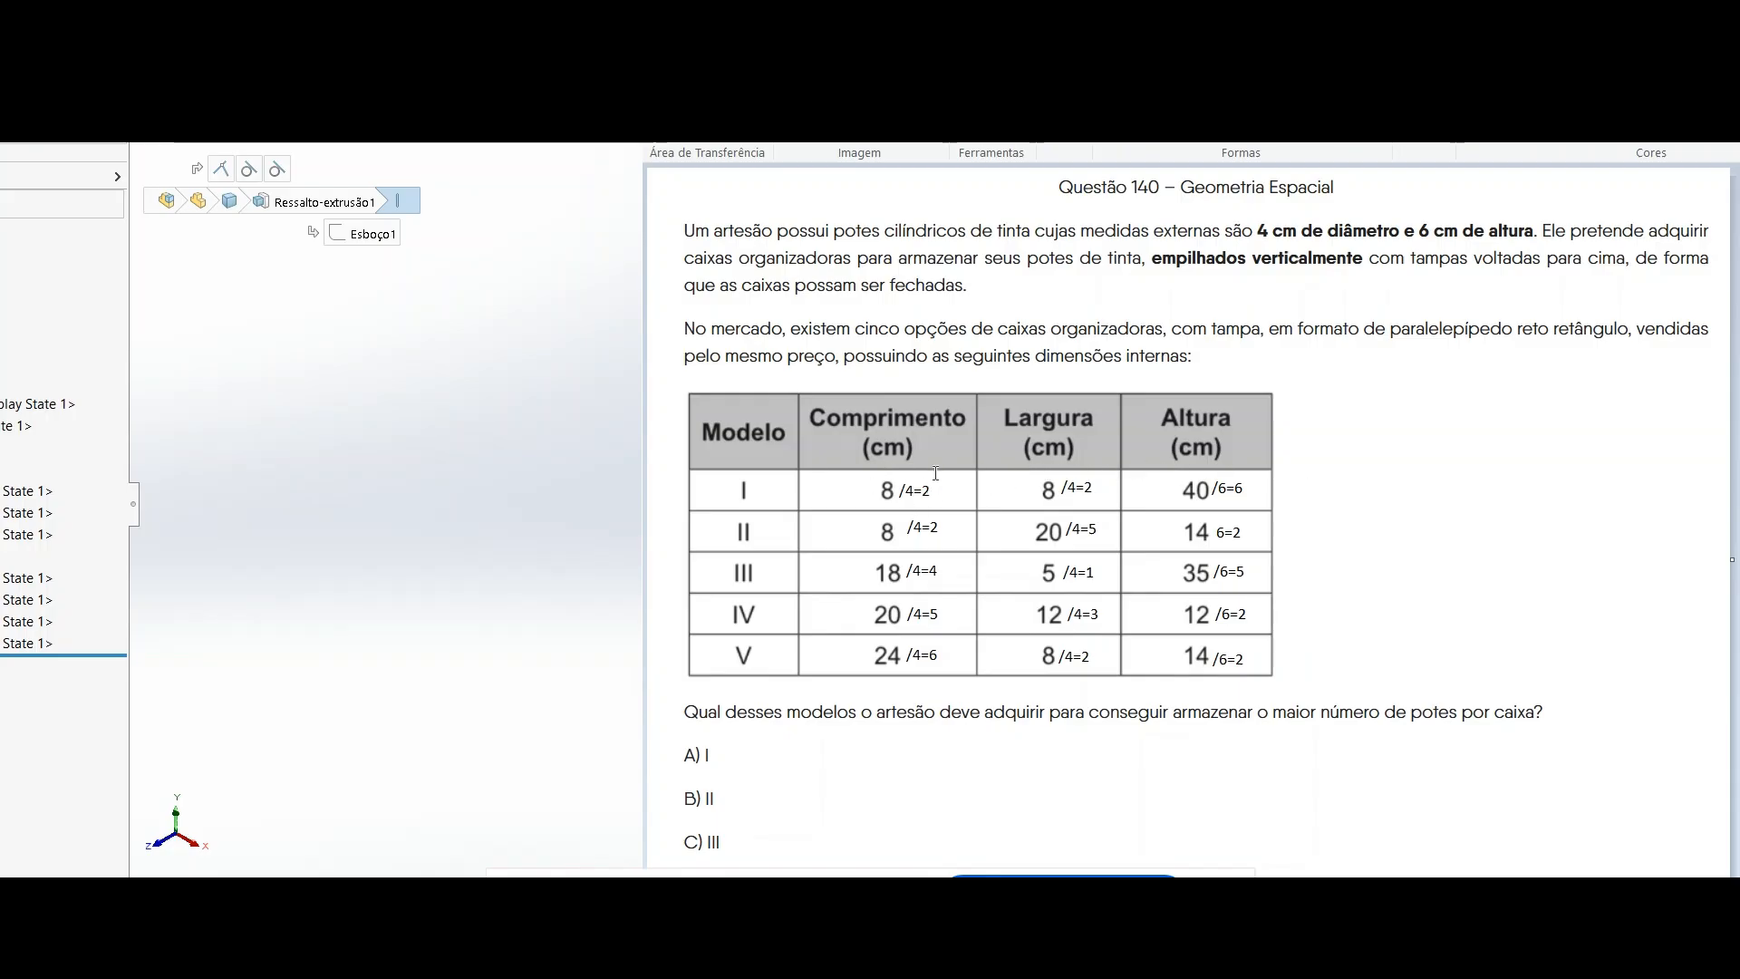
# Write the pot totals 24, 20 and 20 outside the table beside the rows of models I, II and III.
pyautogui.click(1284, 490)
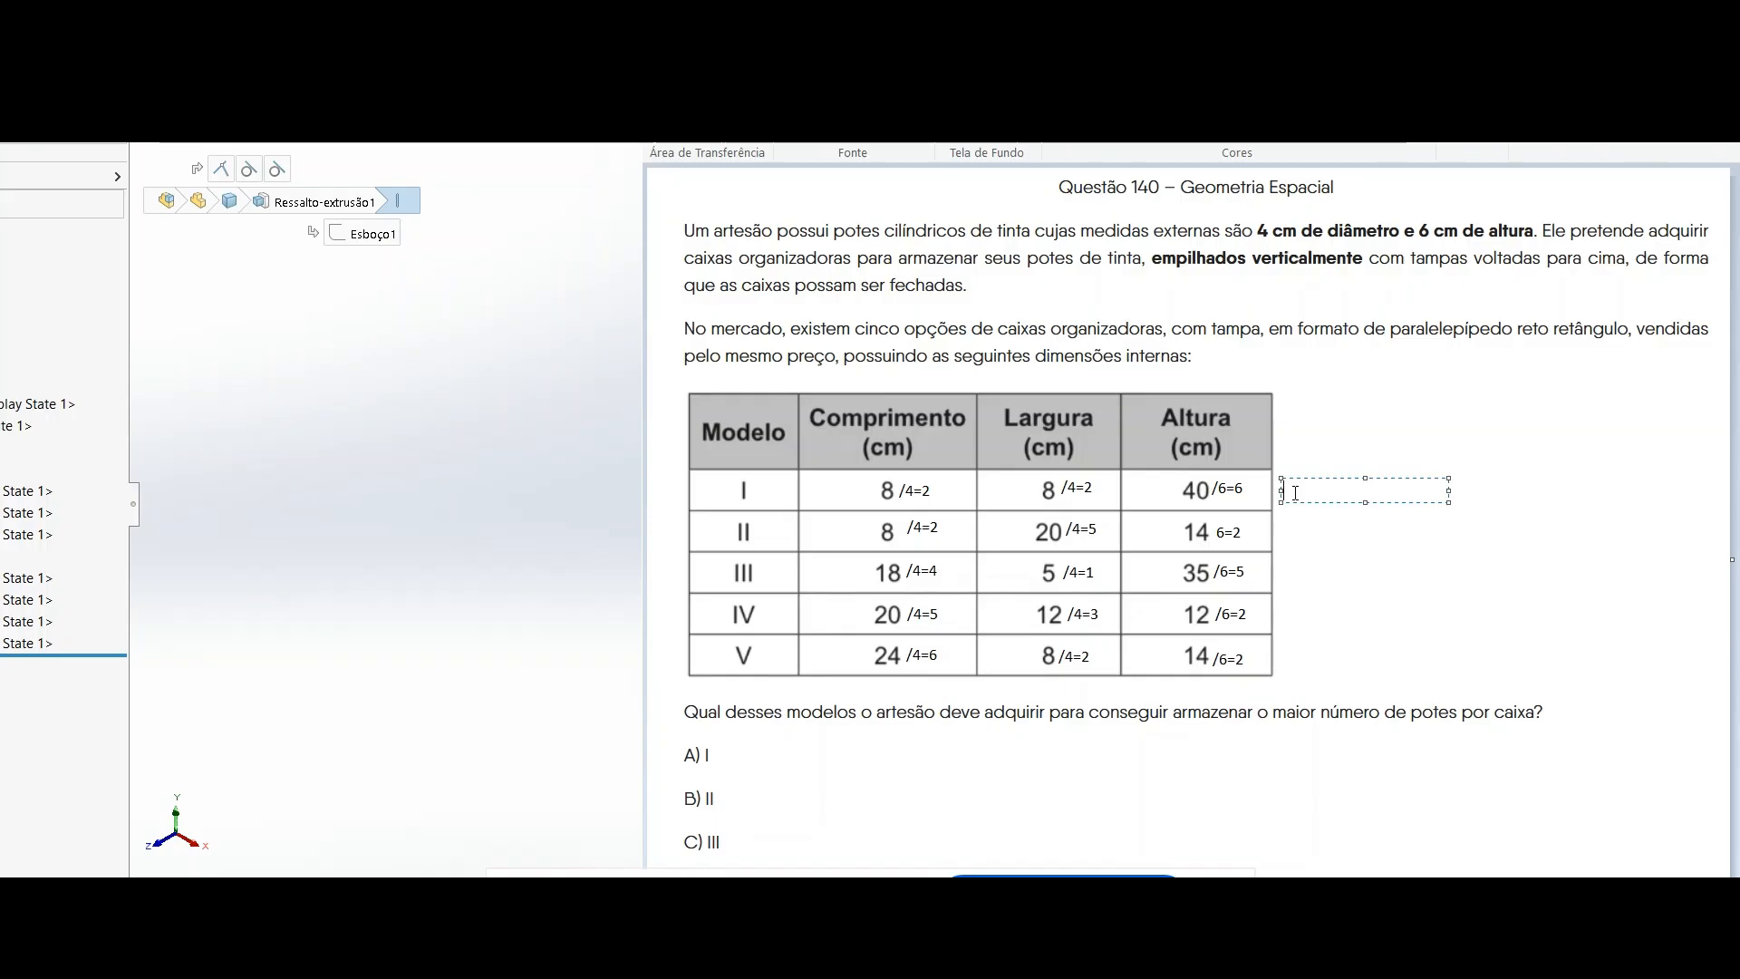
pyautogui.write('24')
pyautogui.click(1297, 536)
pyautogui.click(1288, 526)
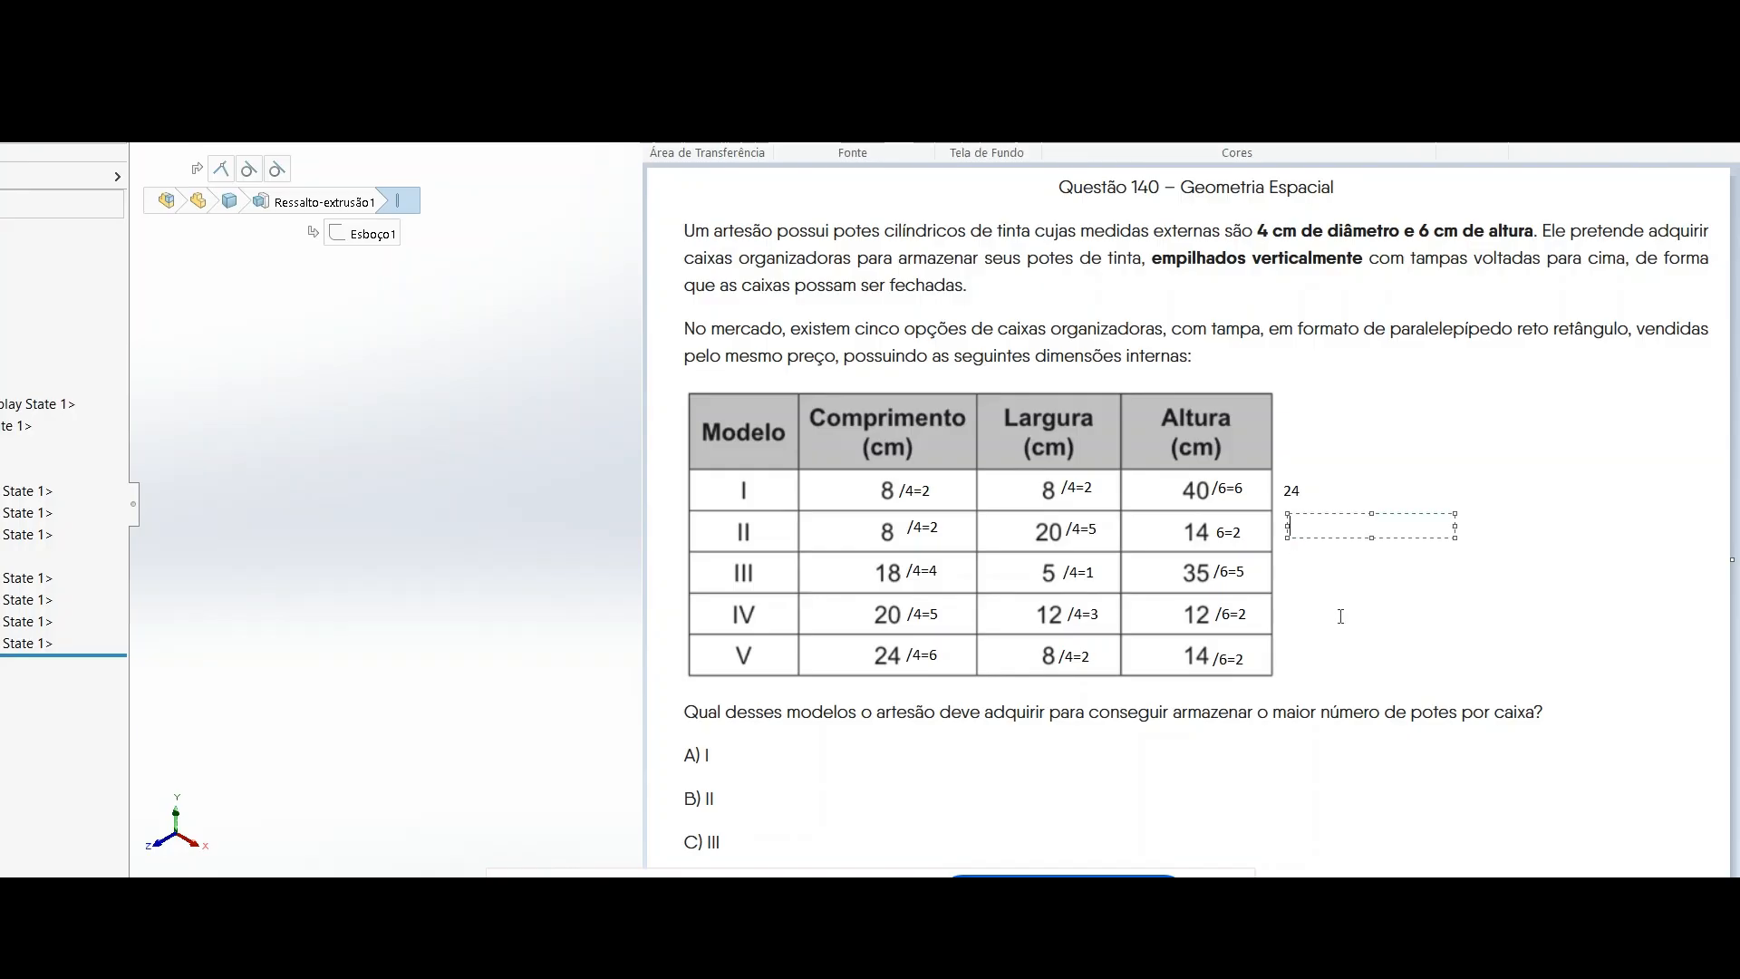
pyautogui.write('20')
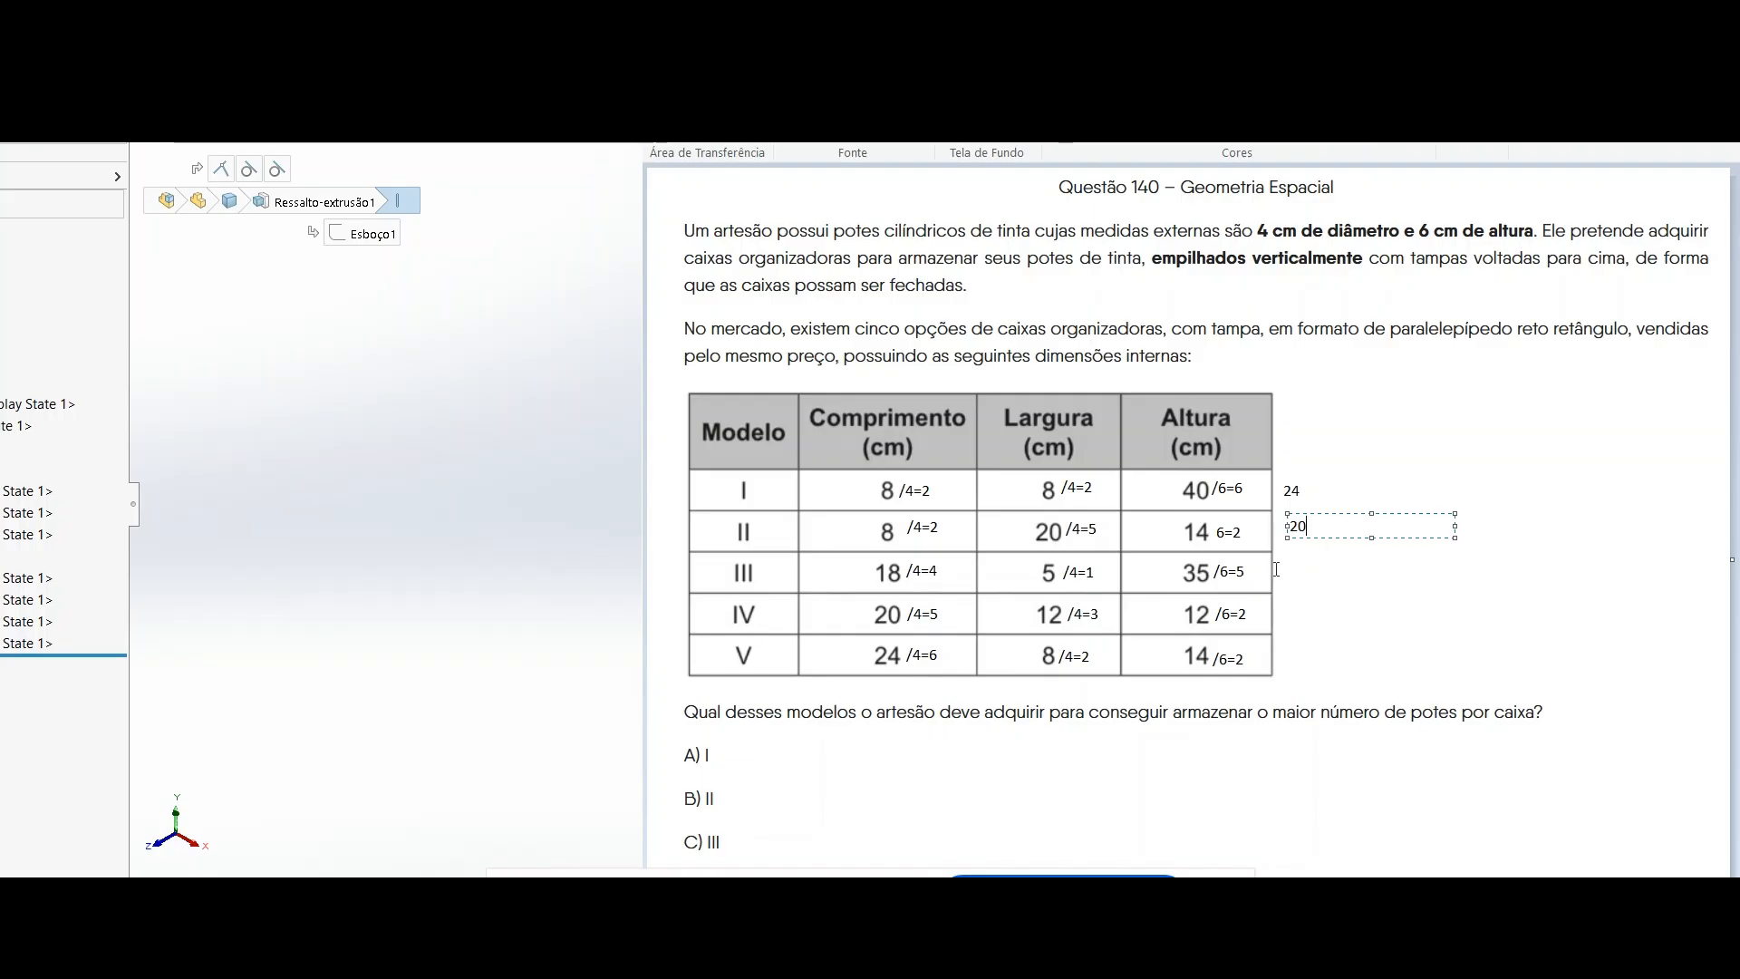
pyautogui.click(1281, 572)
pyautogui.click(1281, 571)
pyautogui.write('20')
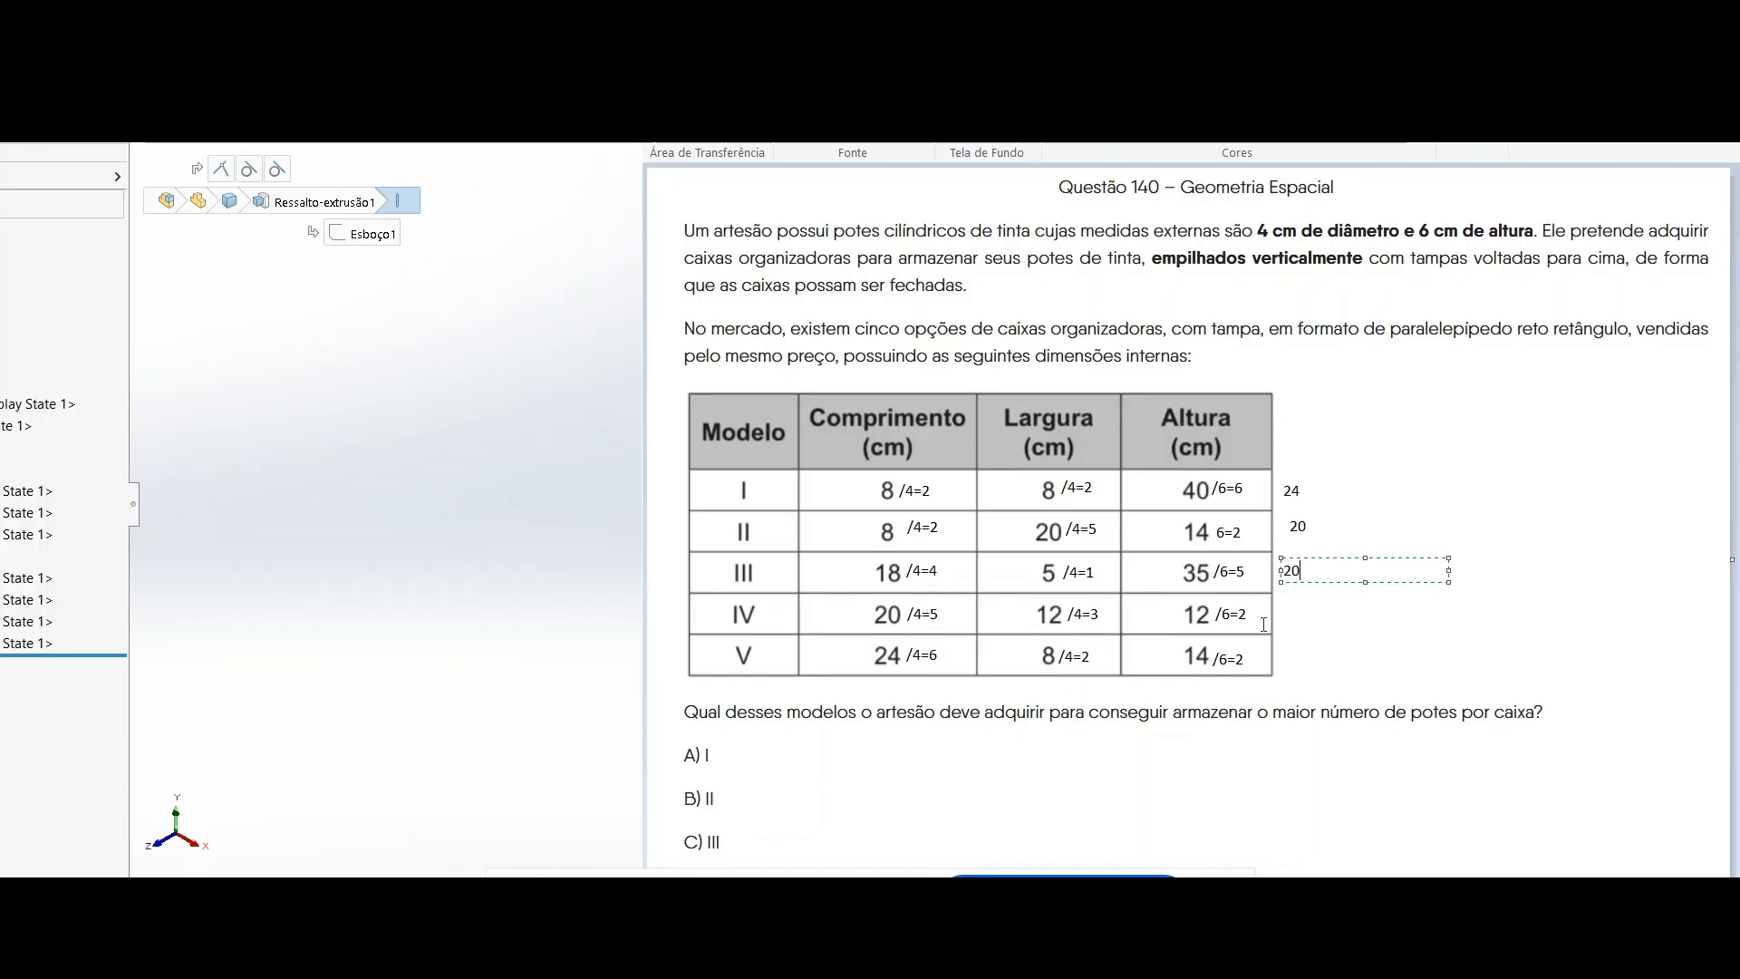
# Write the pot totals 30 and 24 outside the table beside the rows of models IV and V.
pyautogui.click(1286, 619)
pyautogui.click(1292, 616)
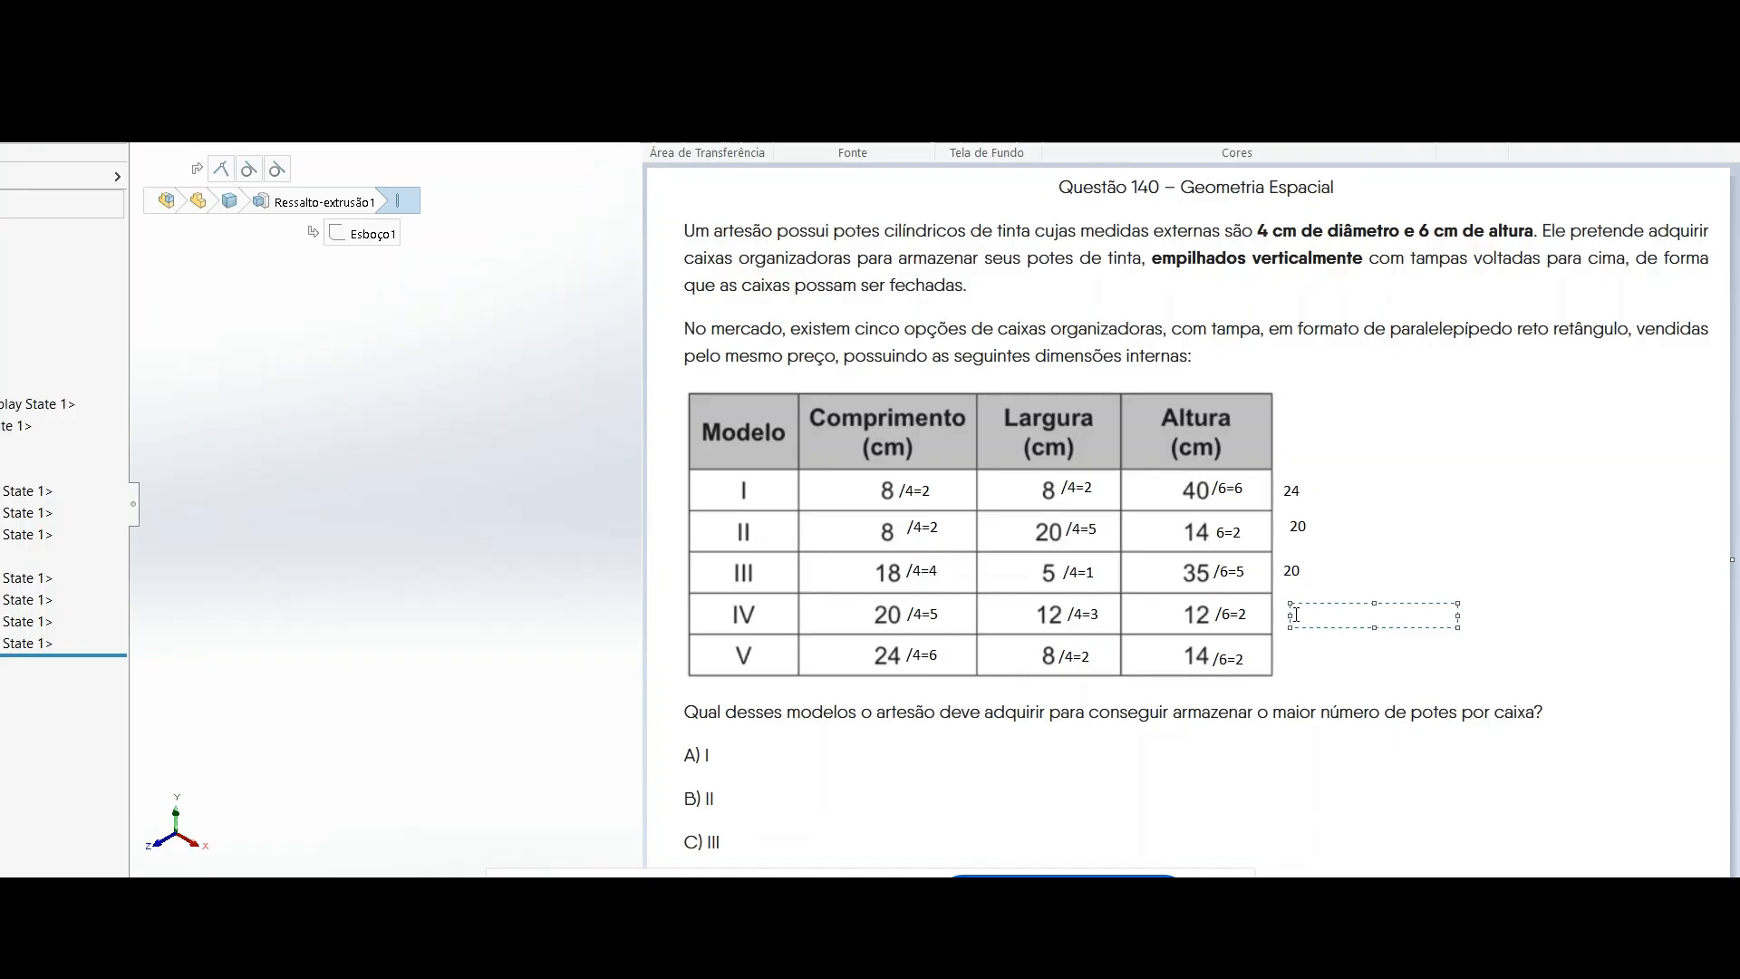
pyautogui.write('30')
pyautogui.click(1286, 645)
pyautogui.click(1287, 654)
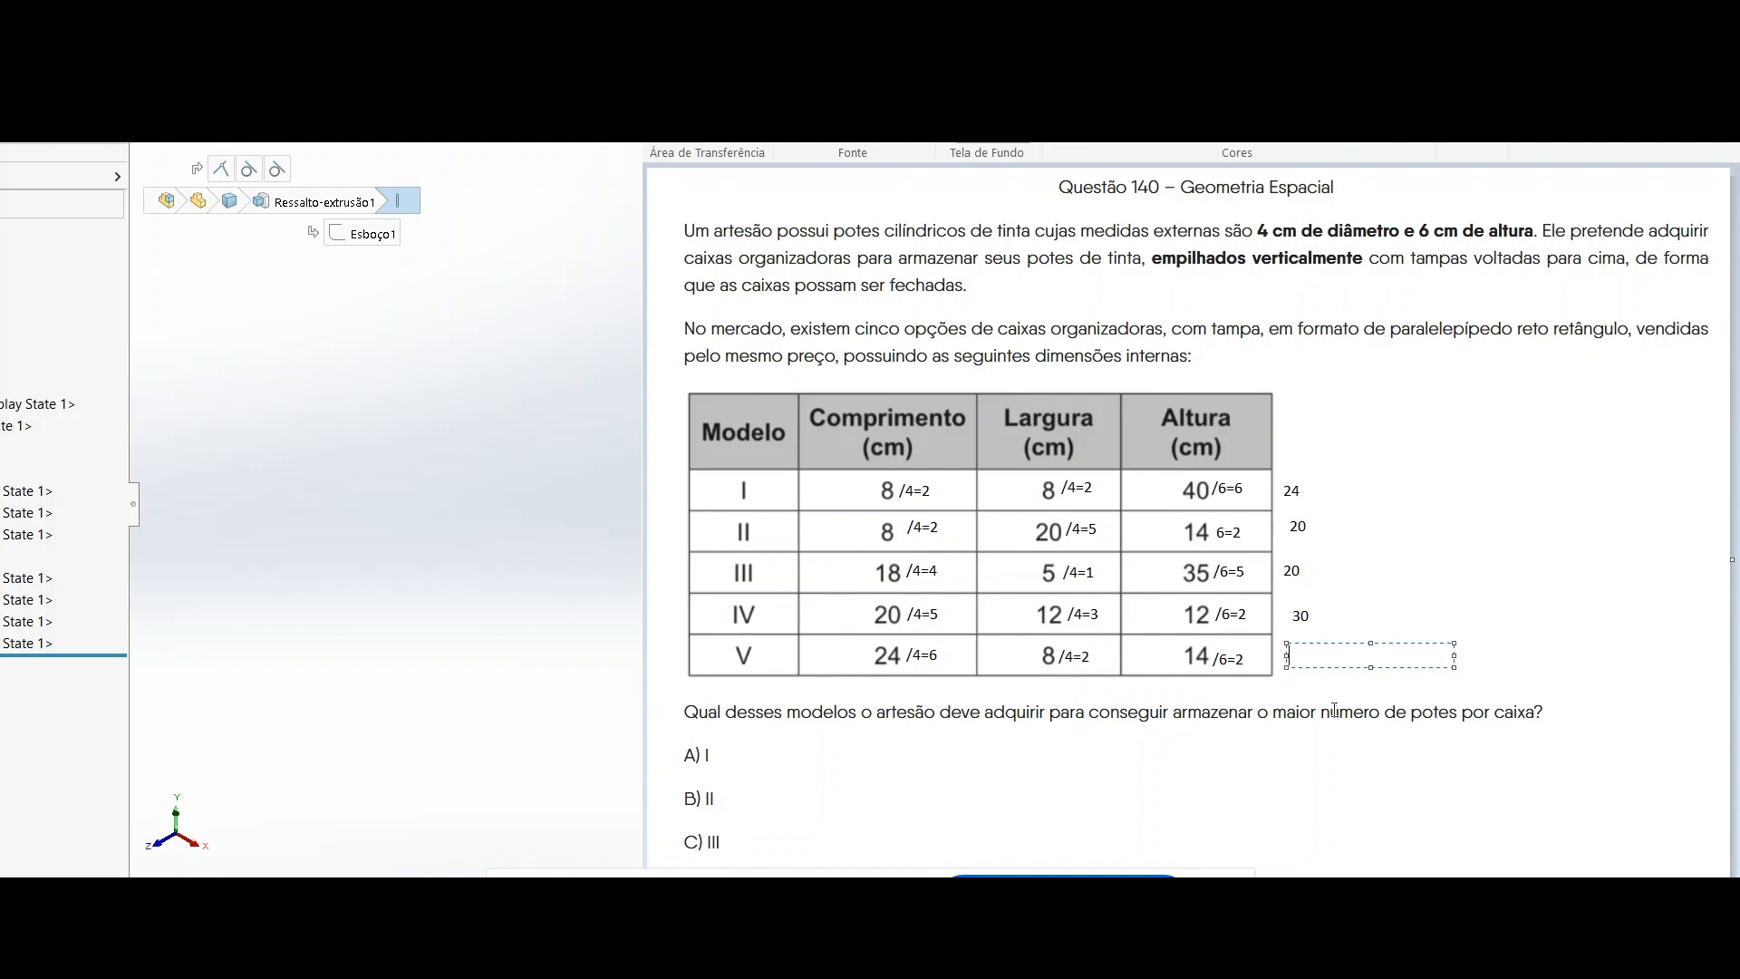
pyautogui.write('24')
pyautogui.click(1251, 741)
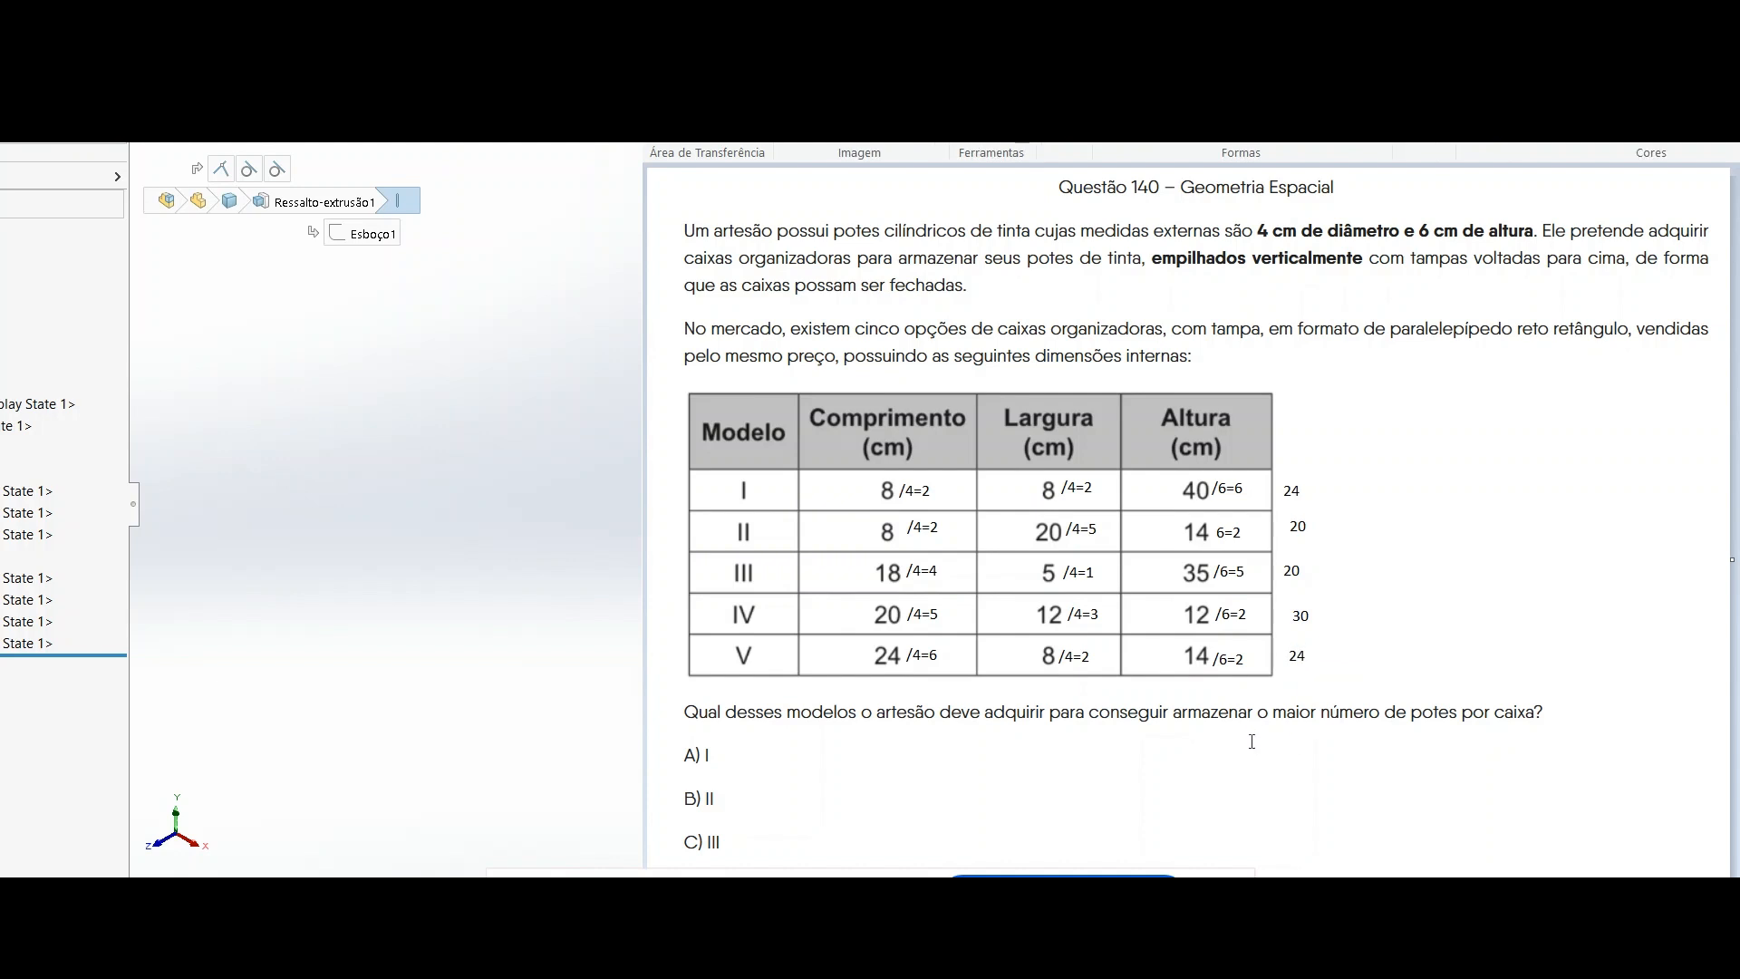
pyautogui.scroll(-1, 775, 602)
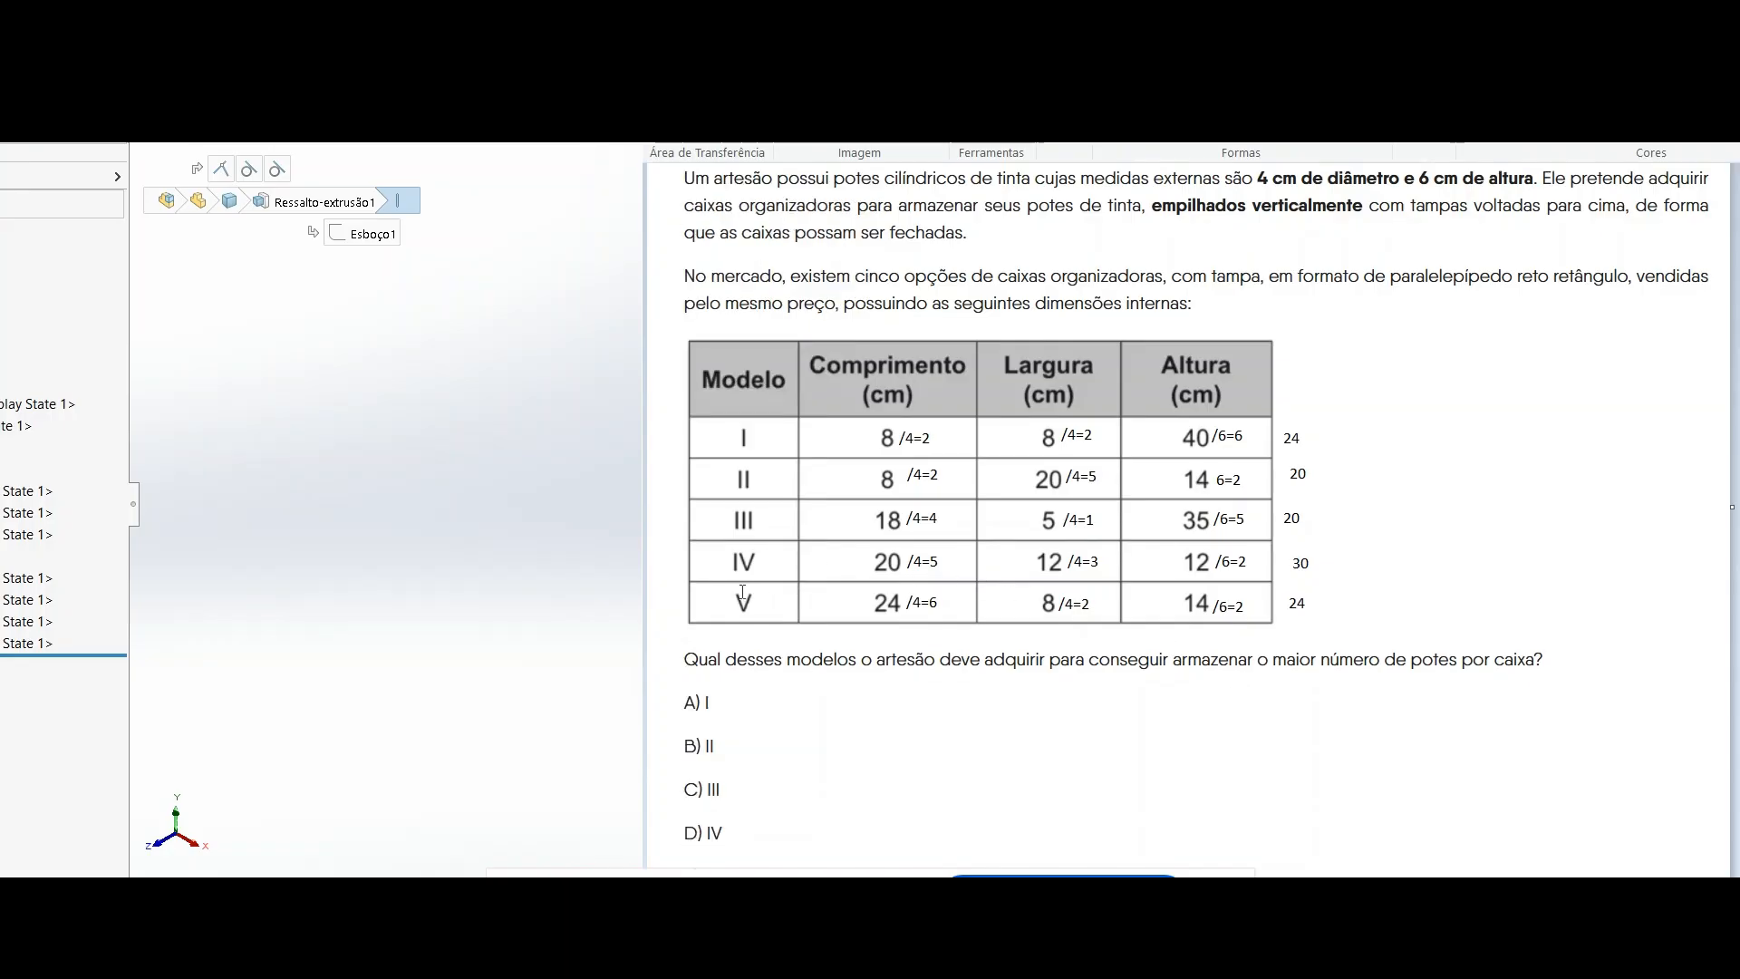